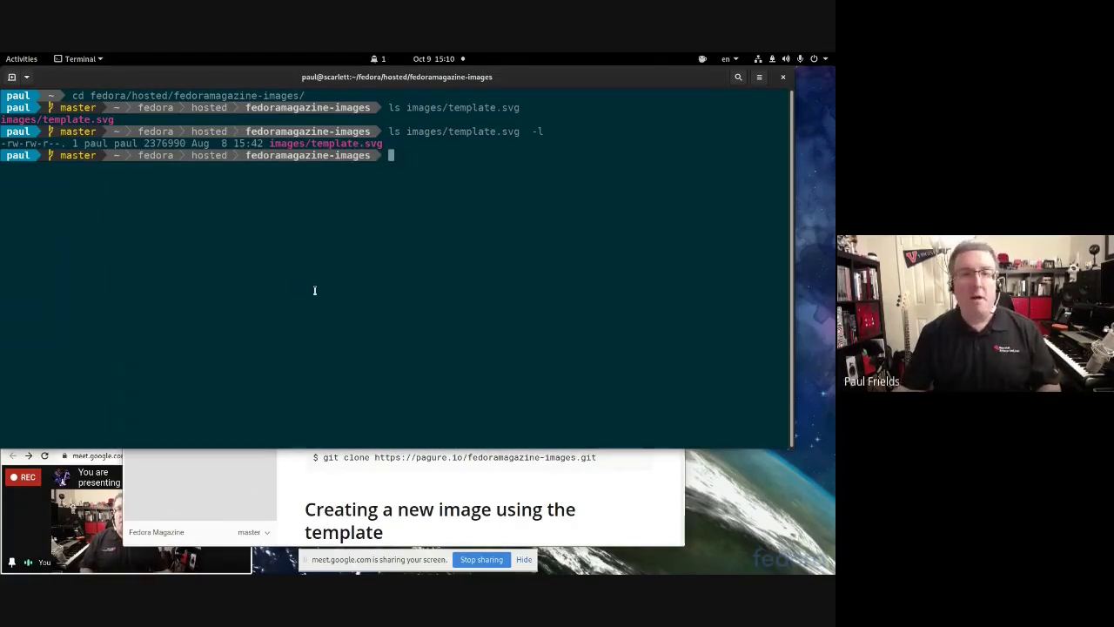
Step: Search the installed applications for Inkscape and launch it
{"action": "left_click", "coordinate": [4, 57]}
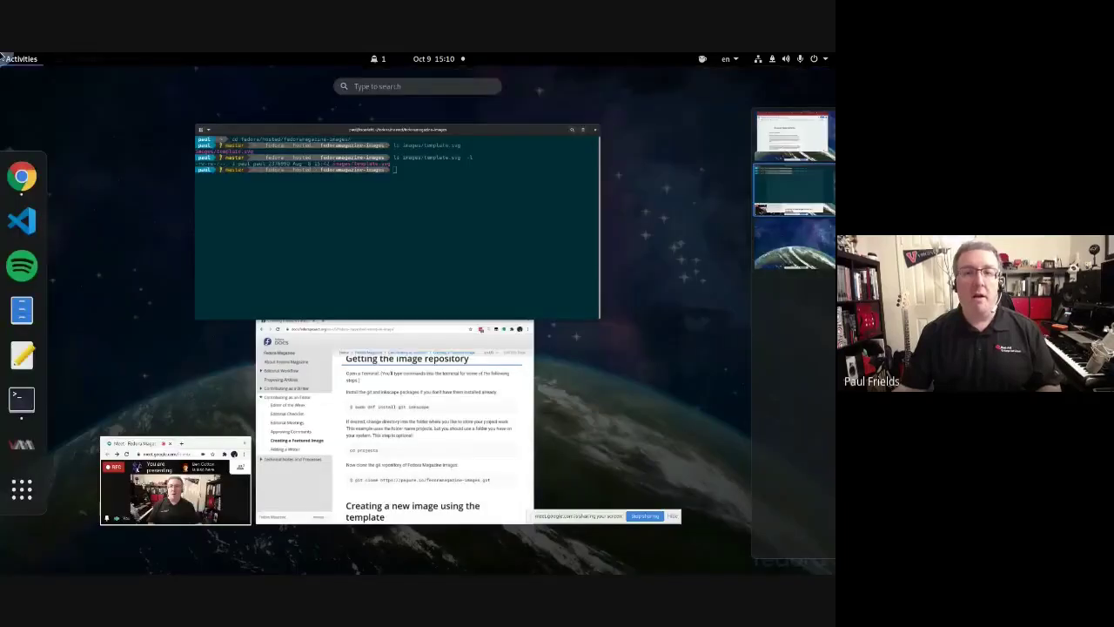
{"action": "left_click", "coordinate": [391, 84]}
{"action": "type", "text": "inksc"}
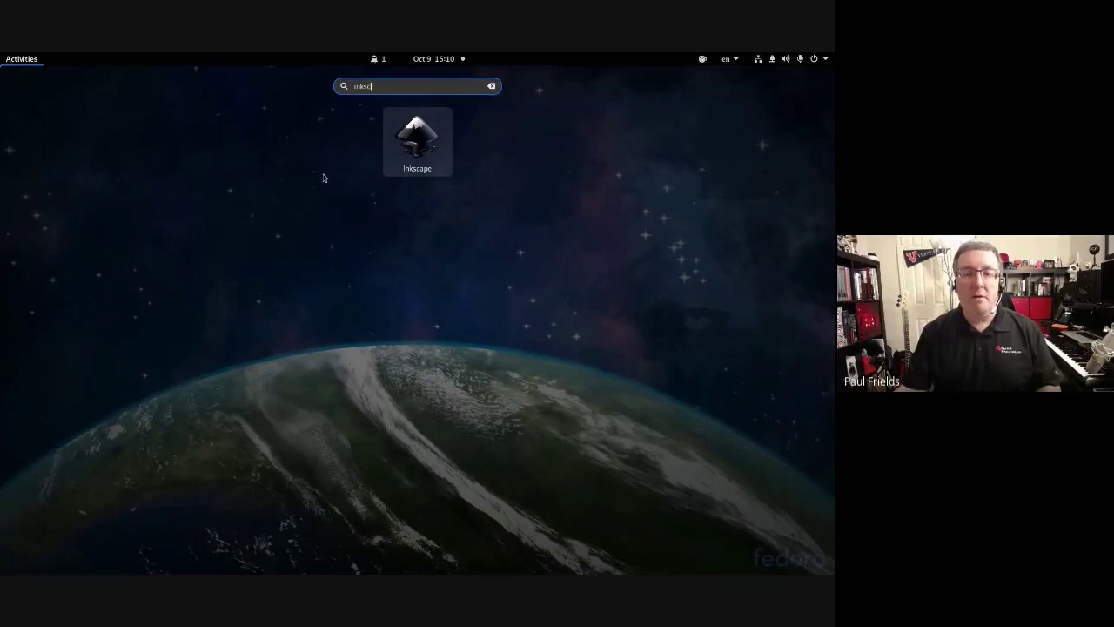
{"action": "key", "text": "Return"}
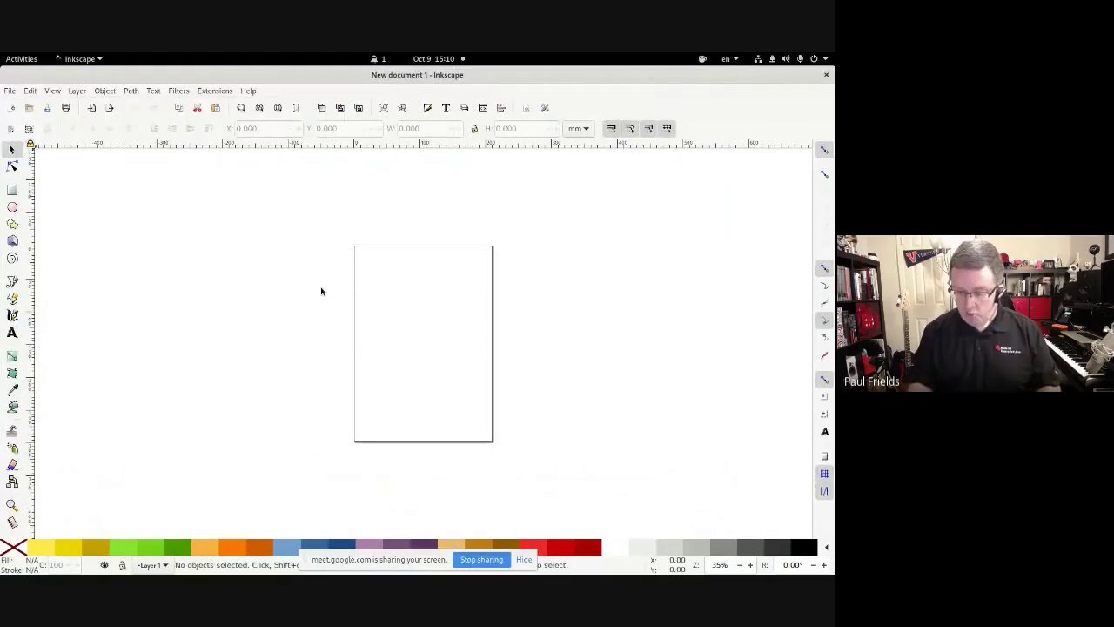
Step: Find template.svg in the fedoramagazine-images images folder by searching for "templ" and open it
{"action": "key", "text": "ctrl+o"}
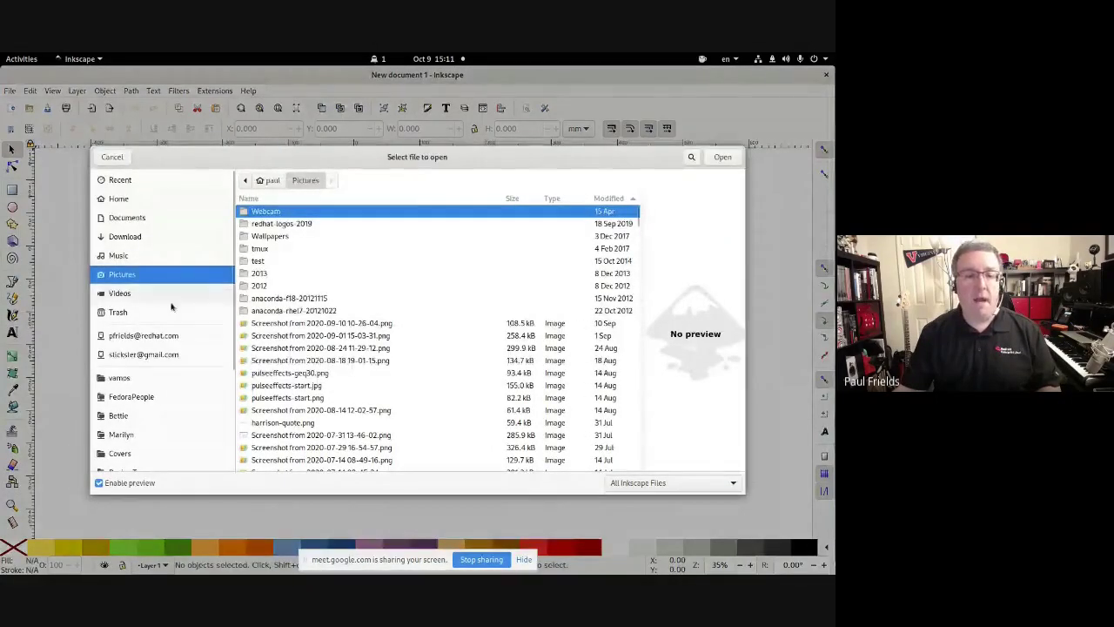
{"action": "scroll", "coordinate": [169, 311], "scroll_direction": "down", "scroll_amount": 4}
{"action": "left_click", "coordinate": [121, 419]}
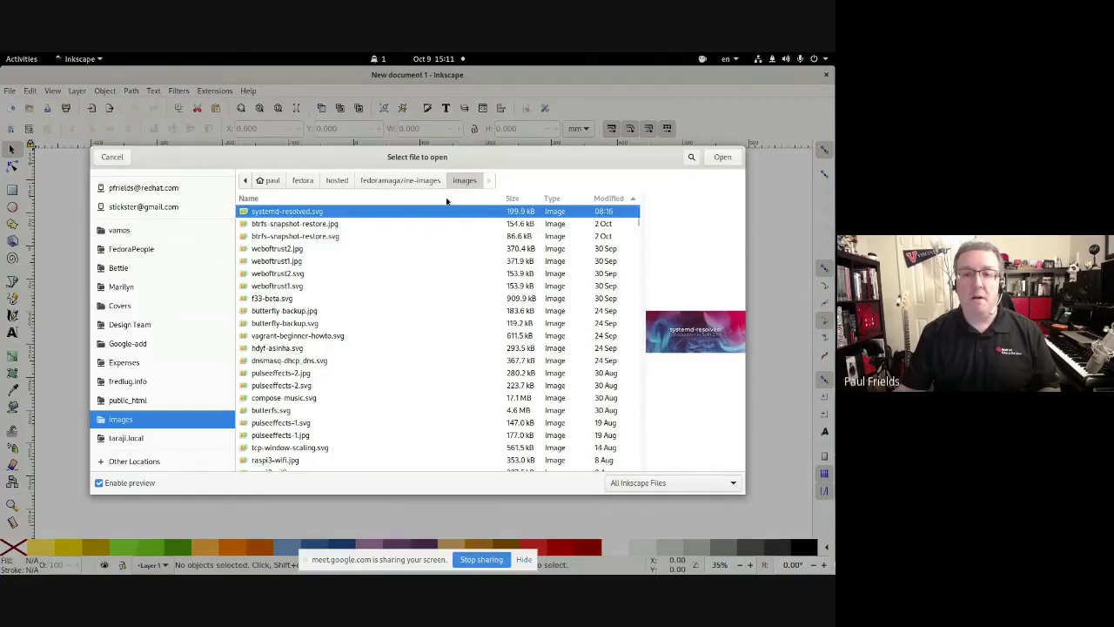
{"action": "scroll", "coordinate": [338, 288], "scroll_direction": "down", "scroll_amount": 2}
{"action": "scroll", "coordinate": [337, 288], "scroll_direction": "up", "scroll_amount": 2}
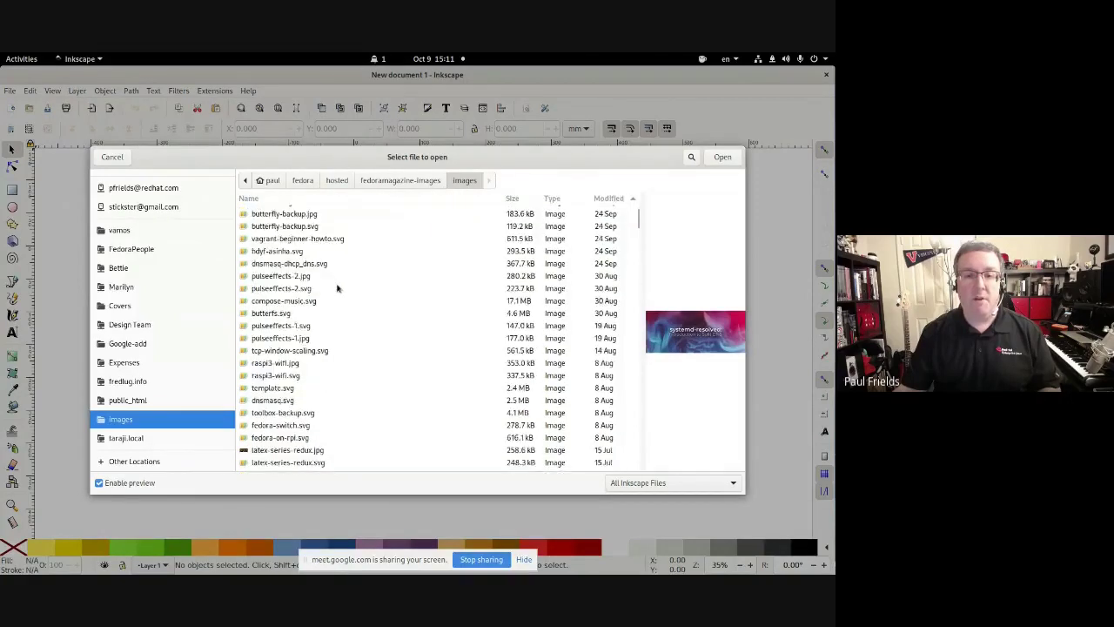
{"action": "scroll", "coordinate": [319, 229], "scroll_direction": "down", "scroll_amount": 8}
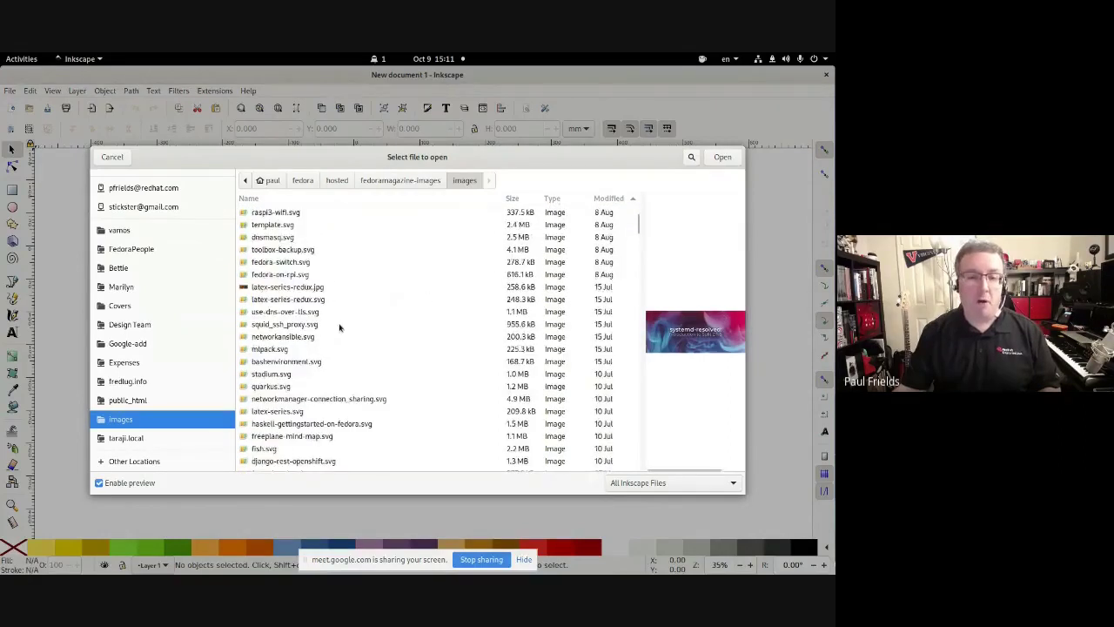
{"action": "scroll", "coordinate": [339, 326], "scroll_direction": "down", "scroll_amount": 6}
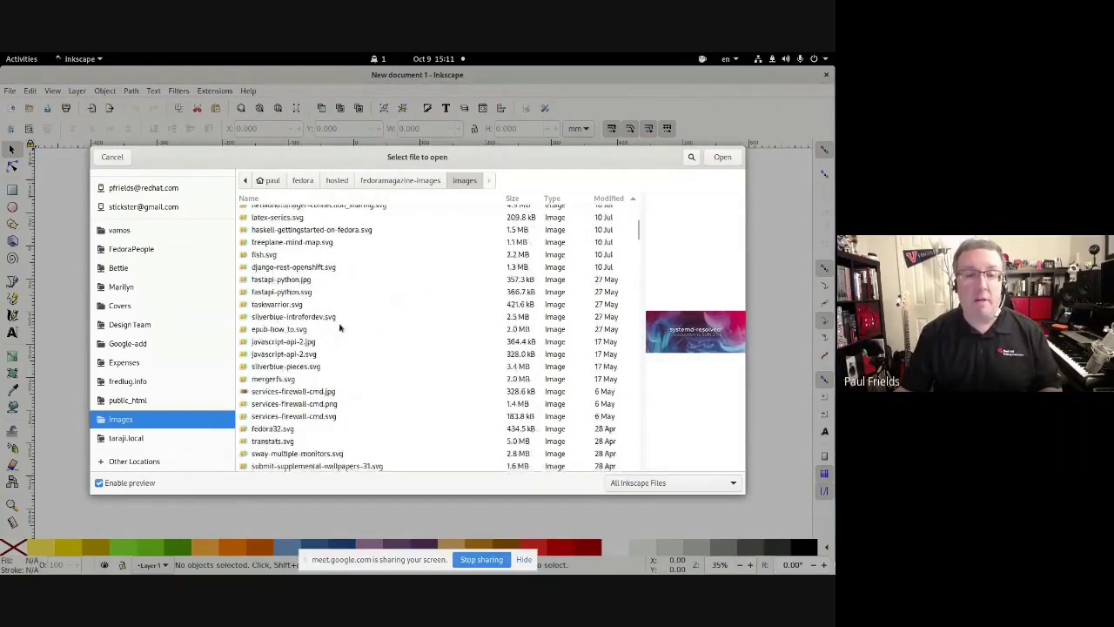
{"action": "key", "text": "ctrl+f"}
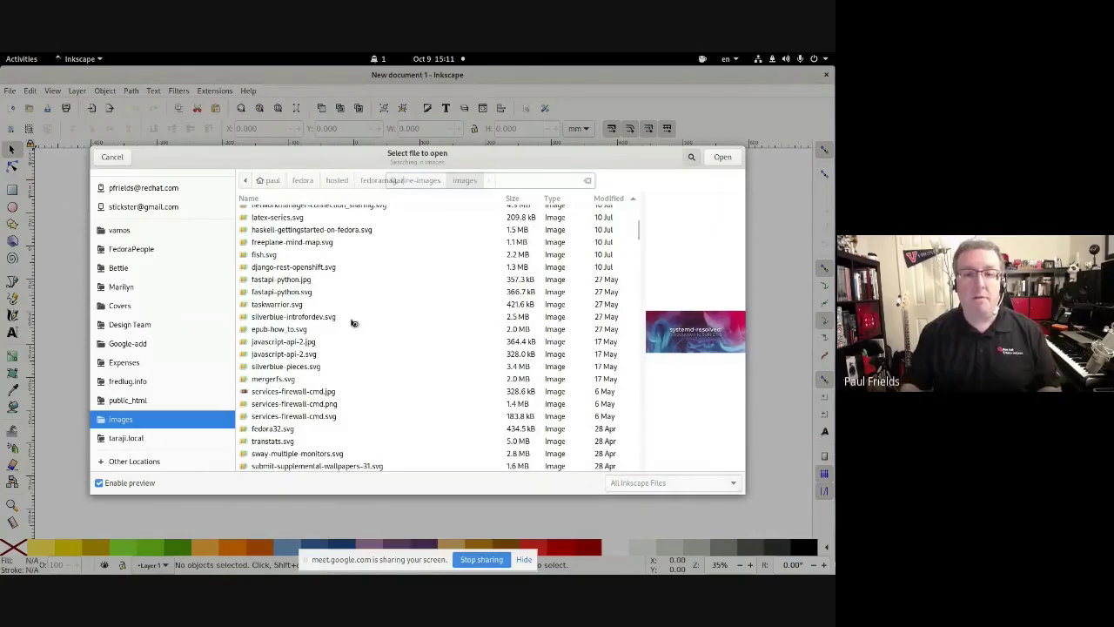
{"action": "type", "text": "templ"}
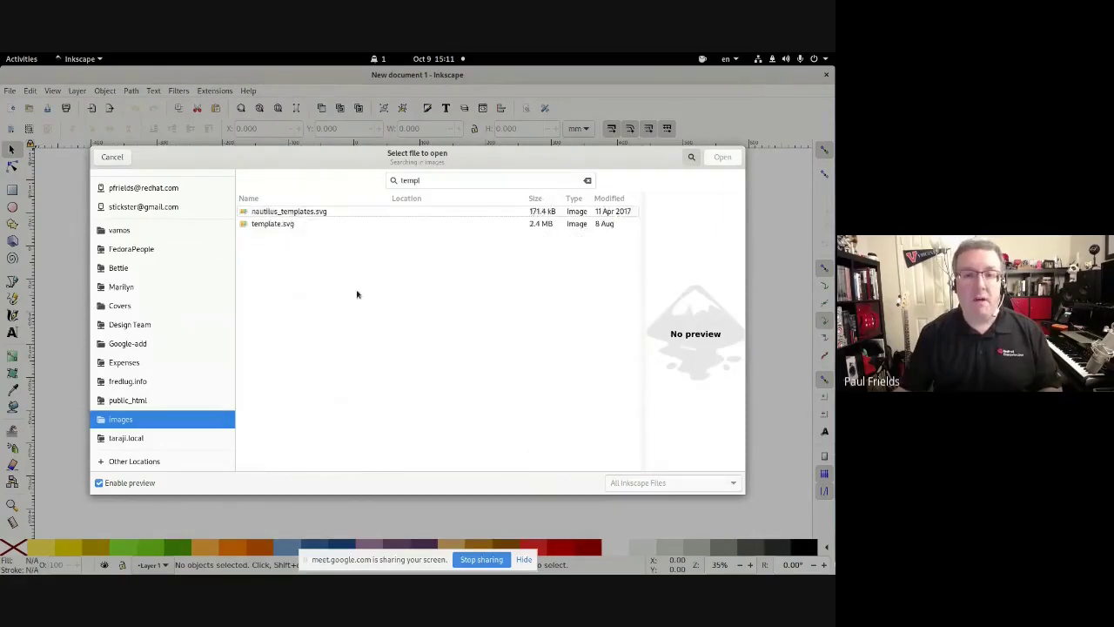
{"action": "left_click", "coordinate": [277, 225]}
{"action": "double_click", "coordinate": [275, 224]}
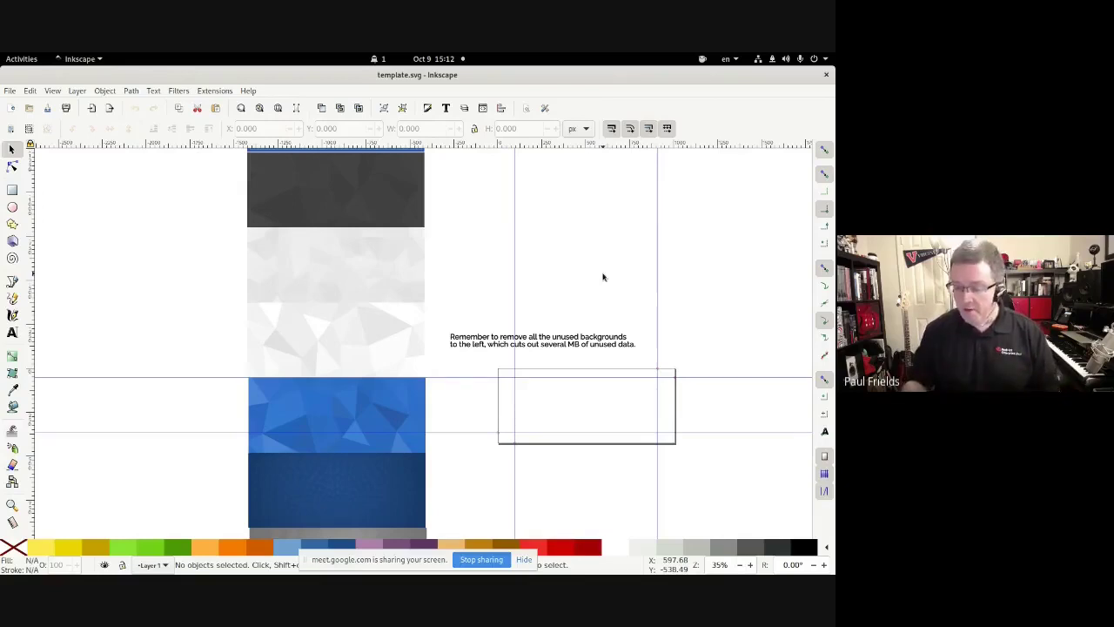
Step: Examine each of the ready-made background designs stacked beside the page in the template
{"action": "key", "text": "minus"}
{"action": "key", "text": "minus"}
{"action": "key", "text": "minus"}
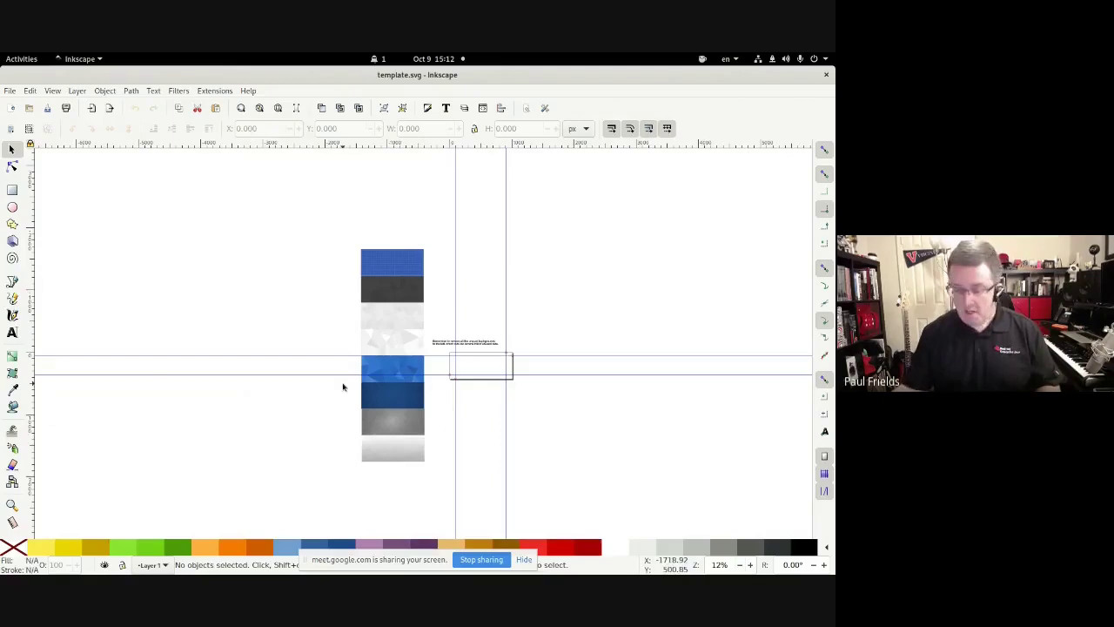
{"action": "key", "text": "plus"}
{"action": "key", "text": "plus"}
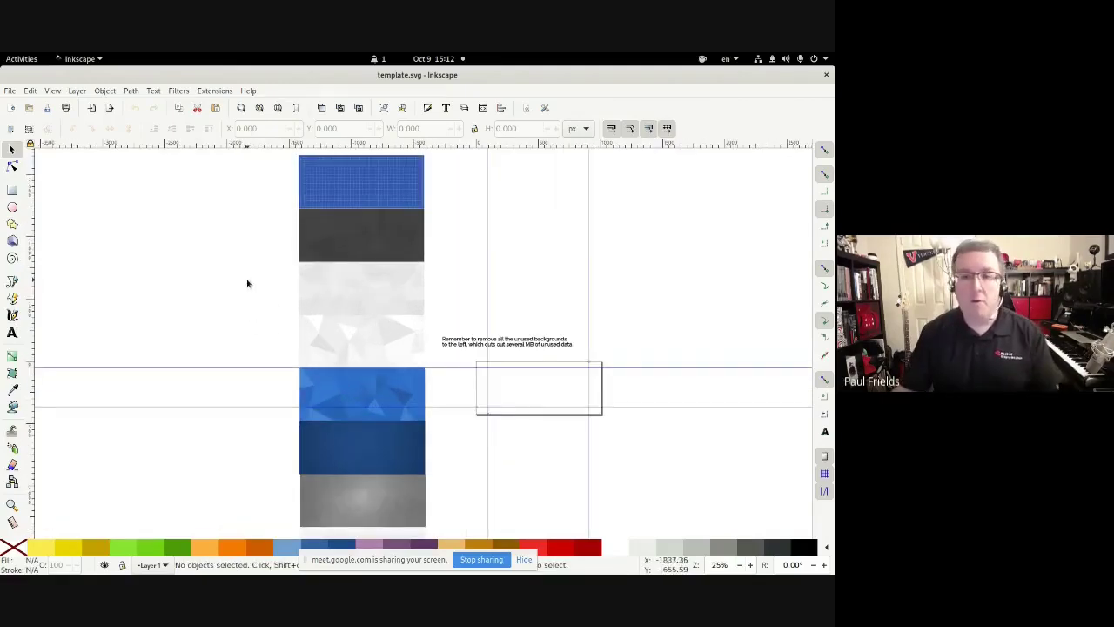
{"action": "left_click", "coordinate": [327, 188]}
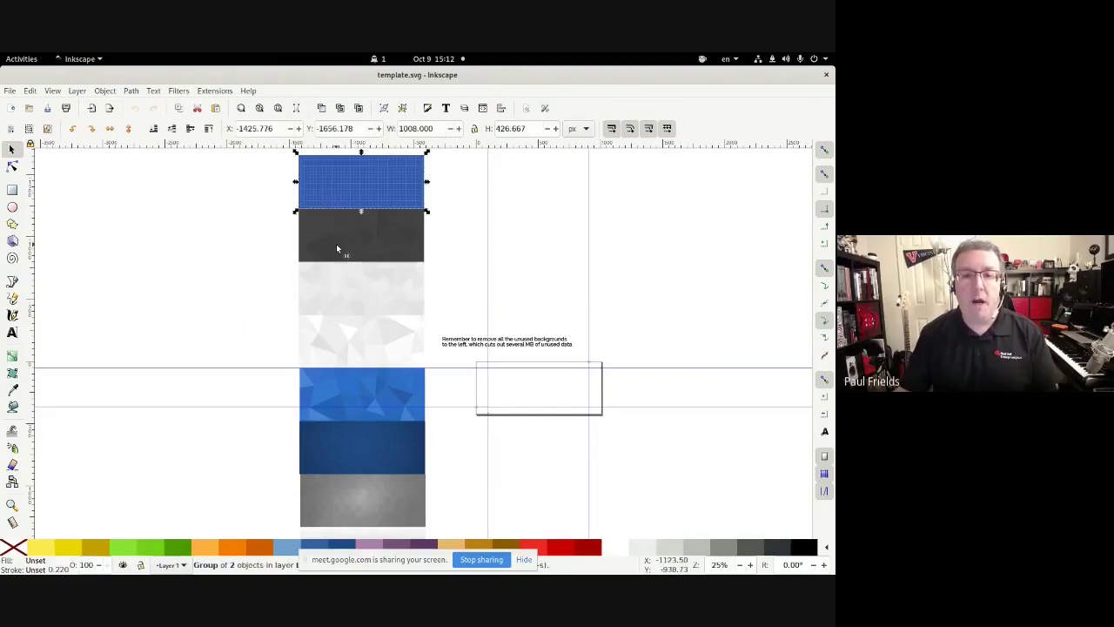
{"action": "left_click", "coordinate": [338, 249]}
{"action": "left_click", "coordinate": [339, 288]}
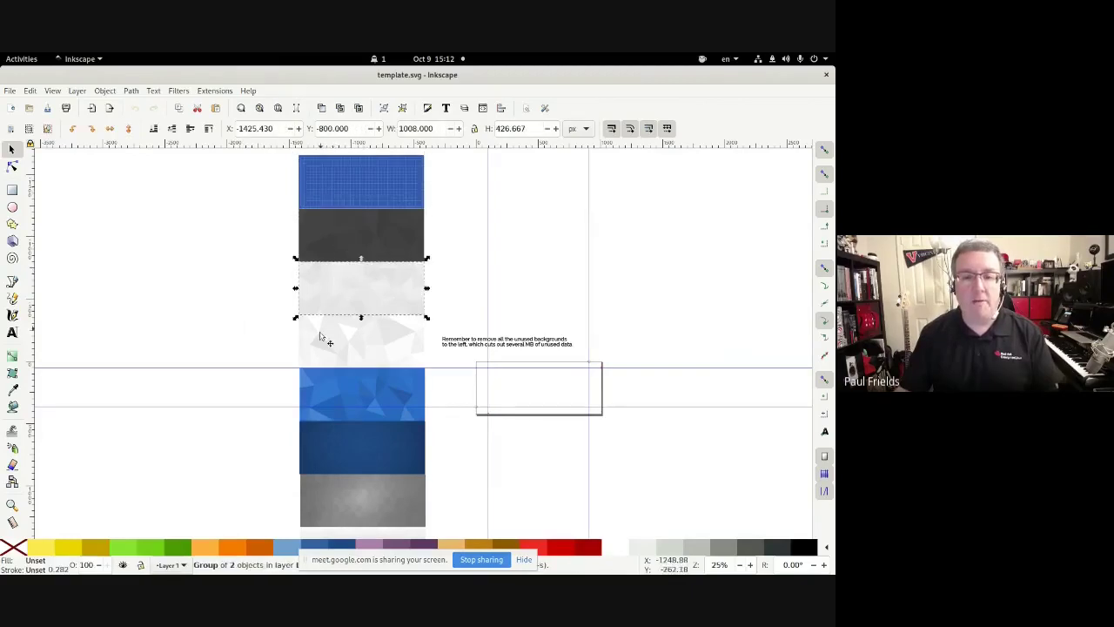
{"action": "left_click", "coordinate": [324, 338]}
{"action": "left_click", "coordinate": [326, 384]}
{"action": "left_click", "coordinate": [323, 429]}
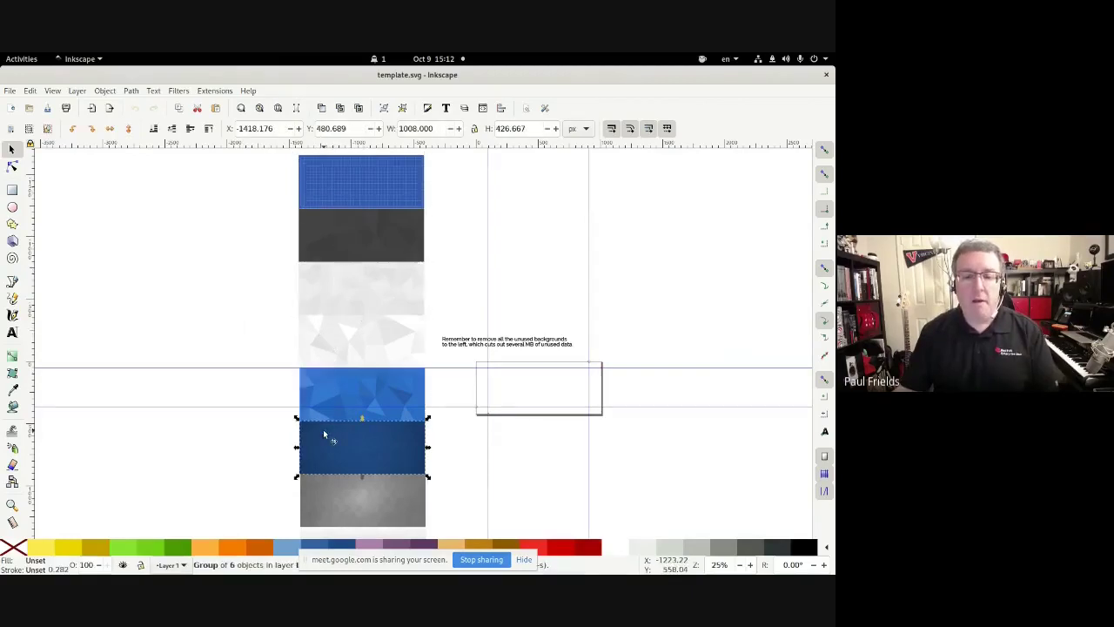
{"action": "scroll", "coordinate": [272, 447], "scroll_direction": "down", "scroll_amount": 3}
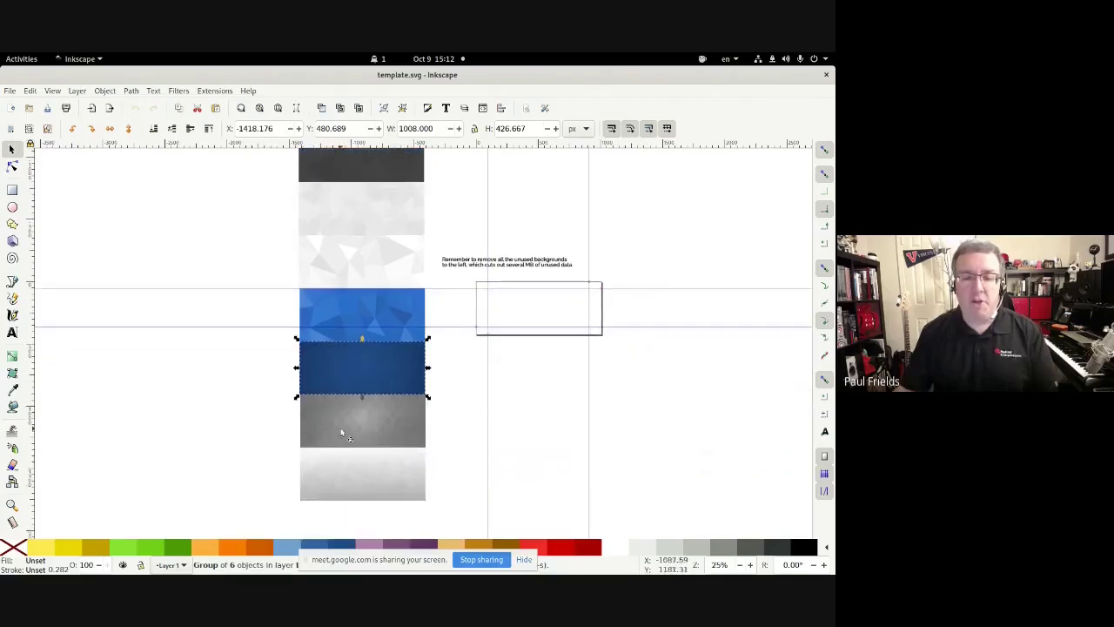
{"action": "left_click", "coordinate": [259, 418]}
{"action": "scroll", "coordinate": [261, 418], "scroll_direction": "up", "scroll_amount": 4}
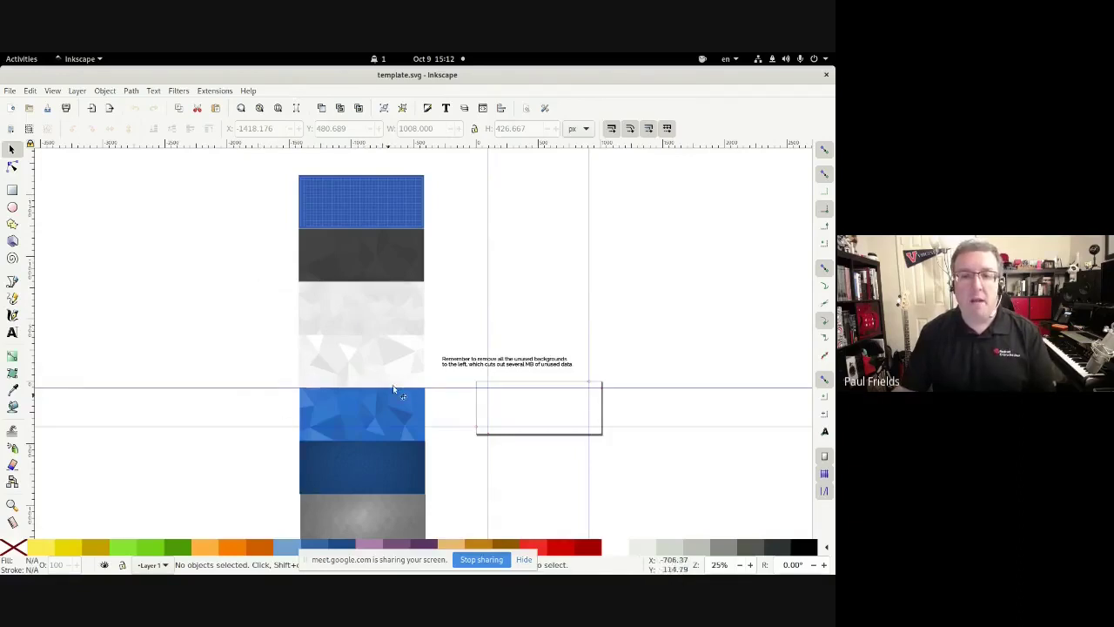
{"action": "scroll", "coordinate": [263, 336], "scroll_direction": "down", "scroll_amount": 2}
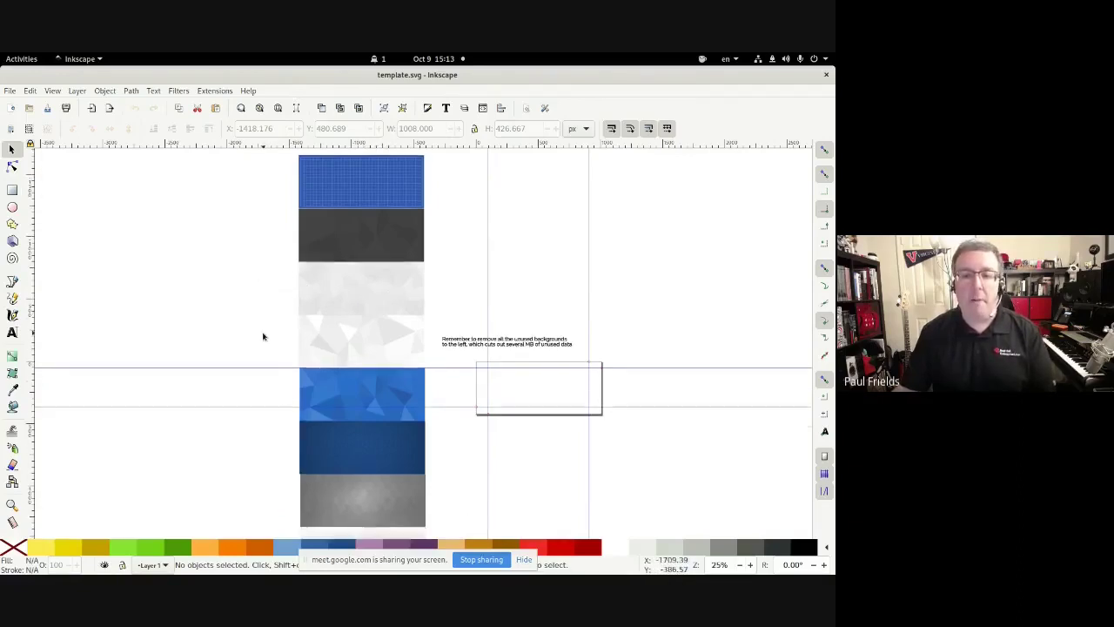
{"action": "scroll", "coordinate": [265, 333], "scroll_direction": "up", "scroll_amount": 2}
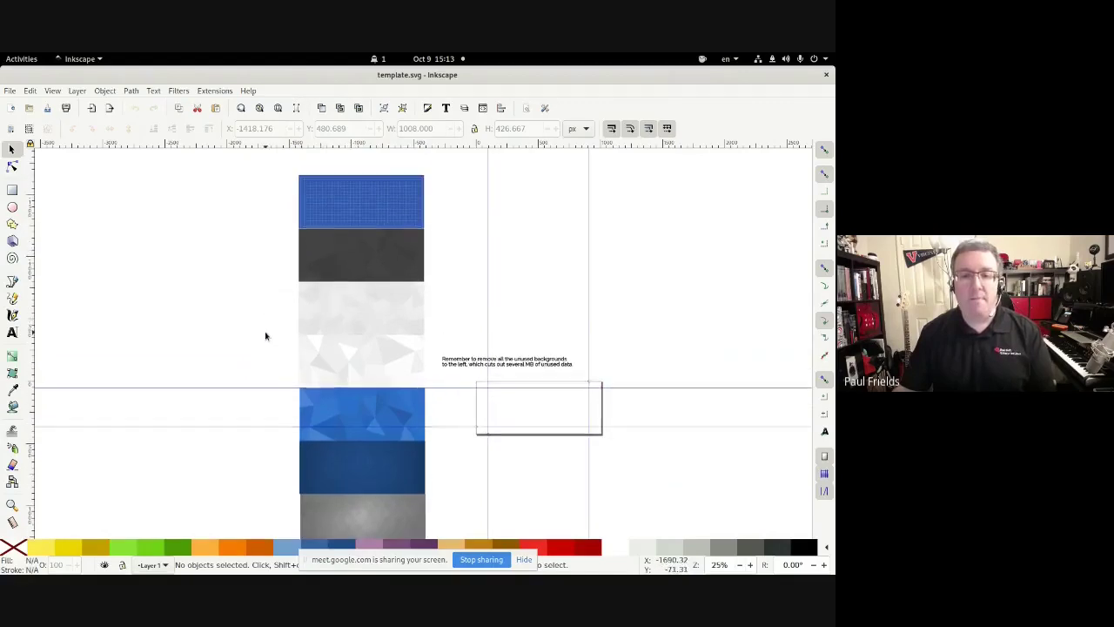
{"action": "scroll", "coordinate": [261, 324], "scroll_direction": "down", "scroll_amount": 1}
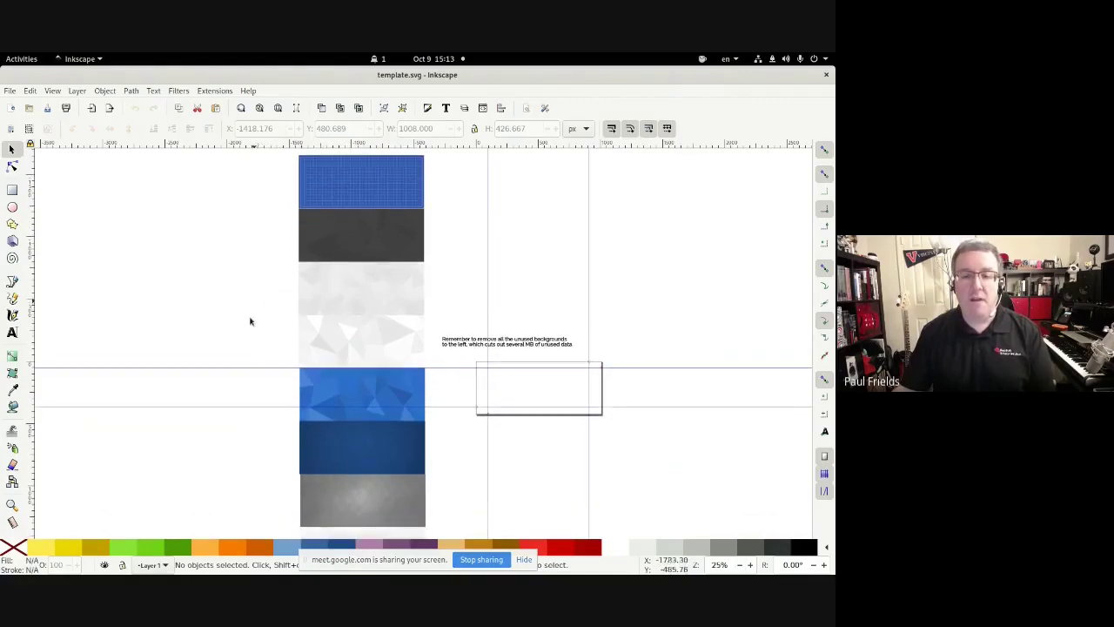
Step: Examine the reminder text about unused backgrounds and the empty page outline with its guides
{"action": "left_click", "coordinate": [461, 351]}
{"action": "left_click", "coordinate": [463, 355]}
{"action": "scroll", "coordinate": [464, 357], "scroll_direction": "up", "scroll_amount": 2}
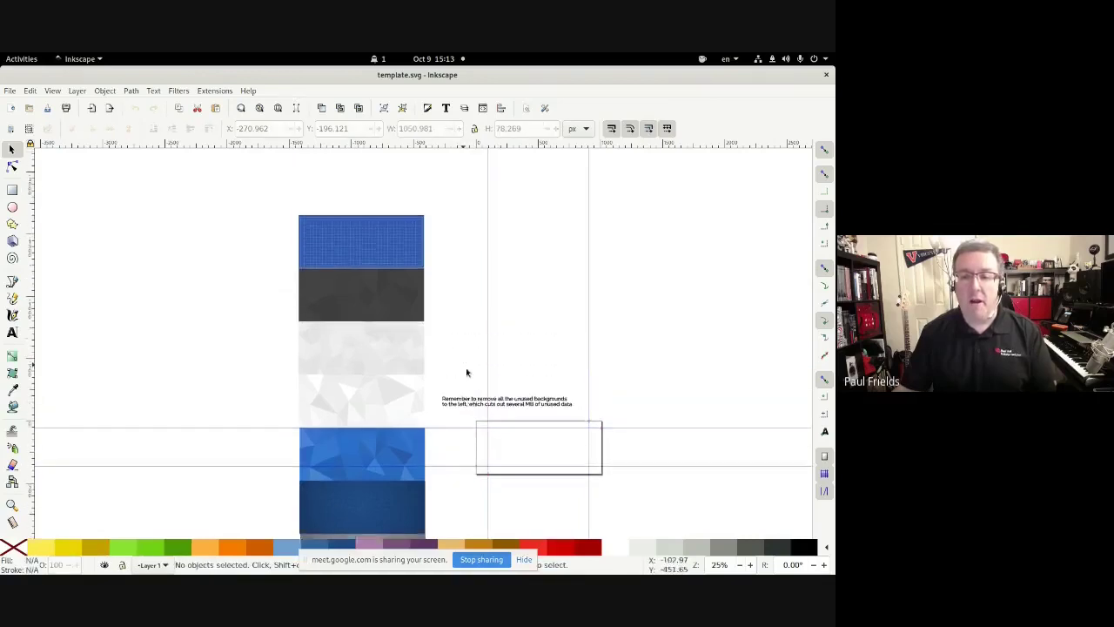
{"action": "scroll", "coordinate": [478, 380], "scroll_direction": "down", "scroll_amount": 2}
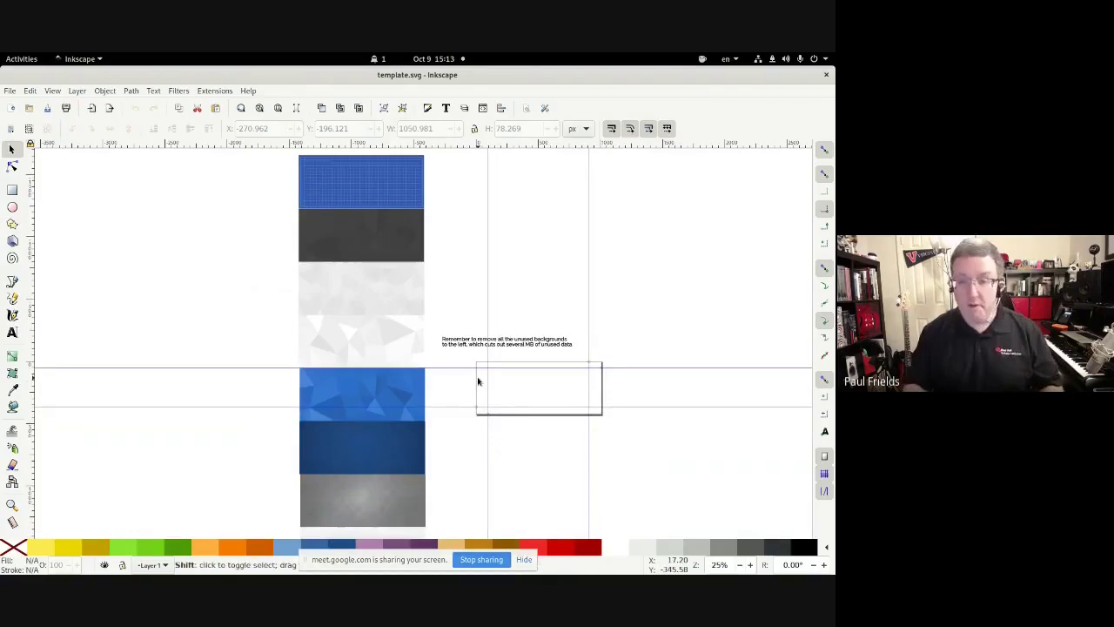
{"action": "key", "text": "plus"}
{"action": "key", "text": "plus"}
{"action": "key", "text": "plus"}
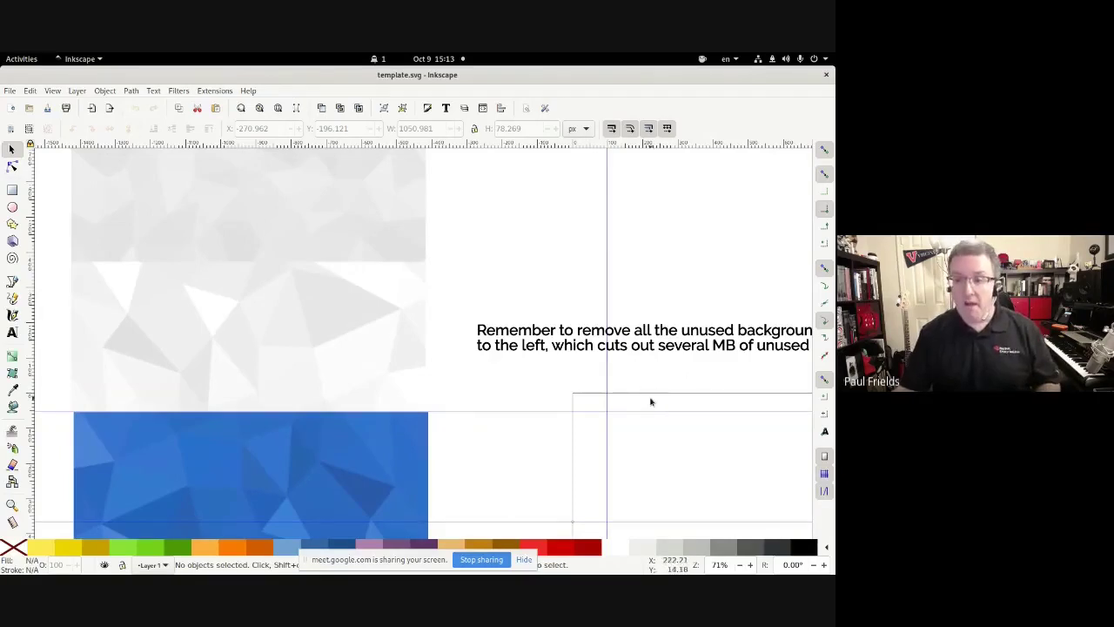
{"action": "key", "text": "minus"}
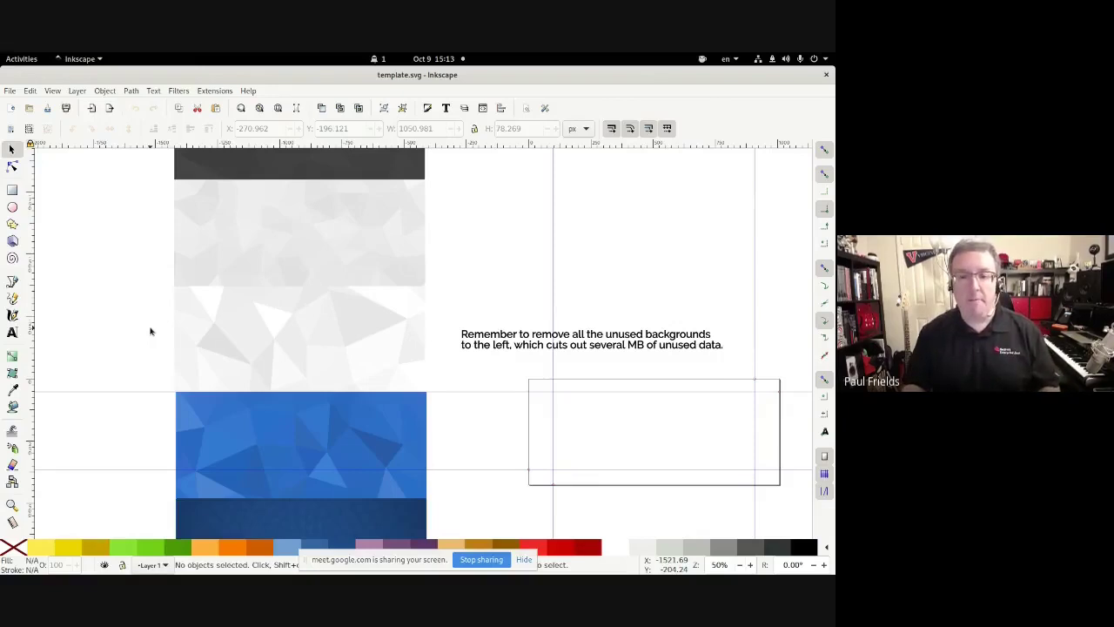
Step: Delete all background designs and the reminder text from the template, keeping only the empty page and guides
{"action": "key", "text": "minus"}
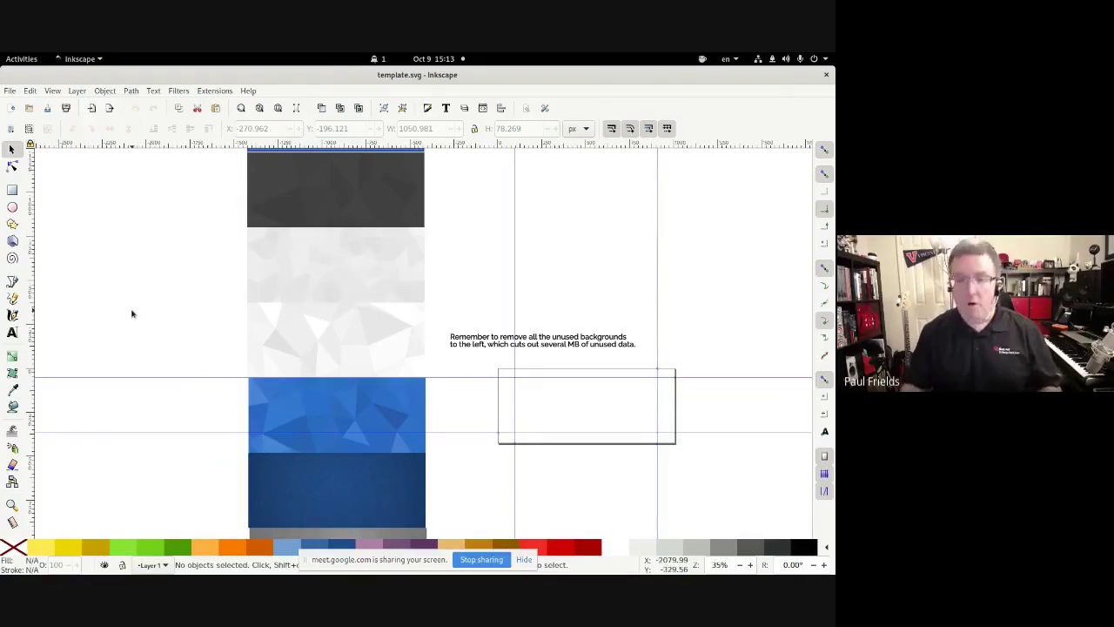
{"action": "key", "text": "minus"}
{"action": "key", "text": "minus"}
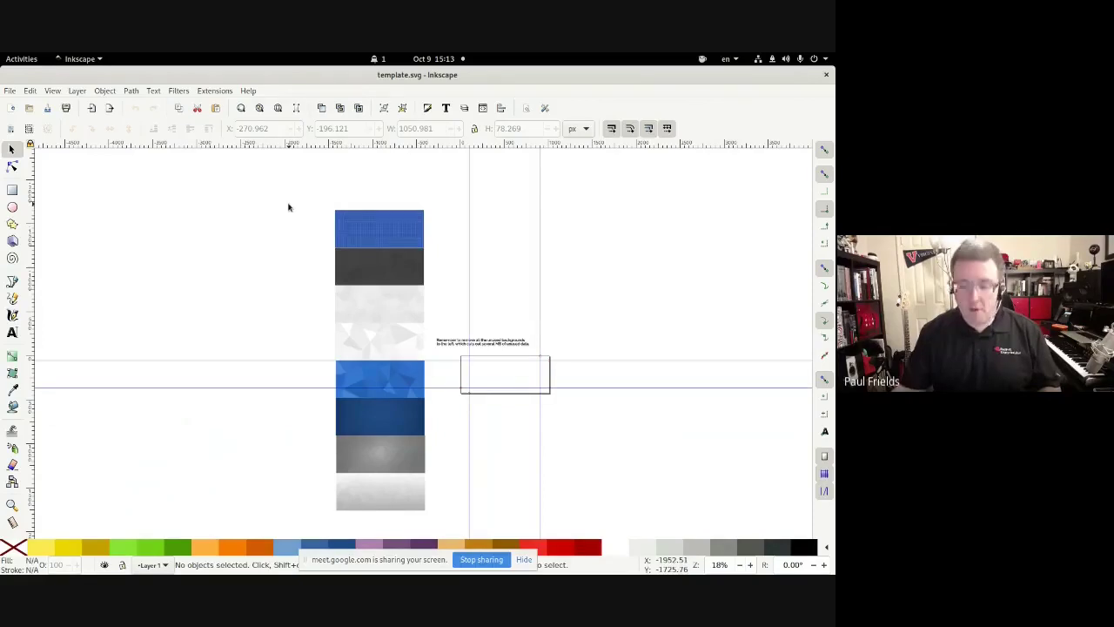
{"action": "key", "text": "ctrl+a"}
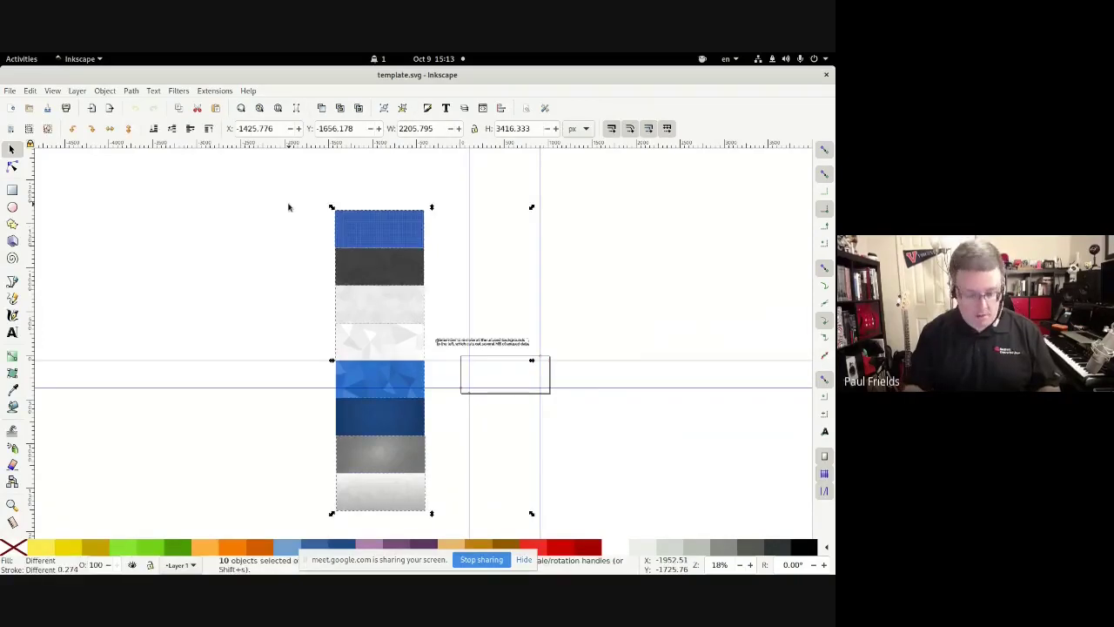
{"action": "key", "text": "Delete"}
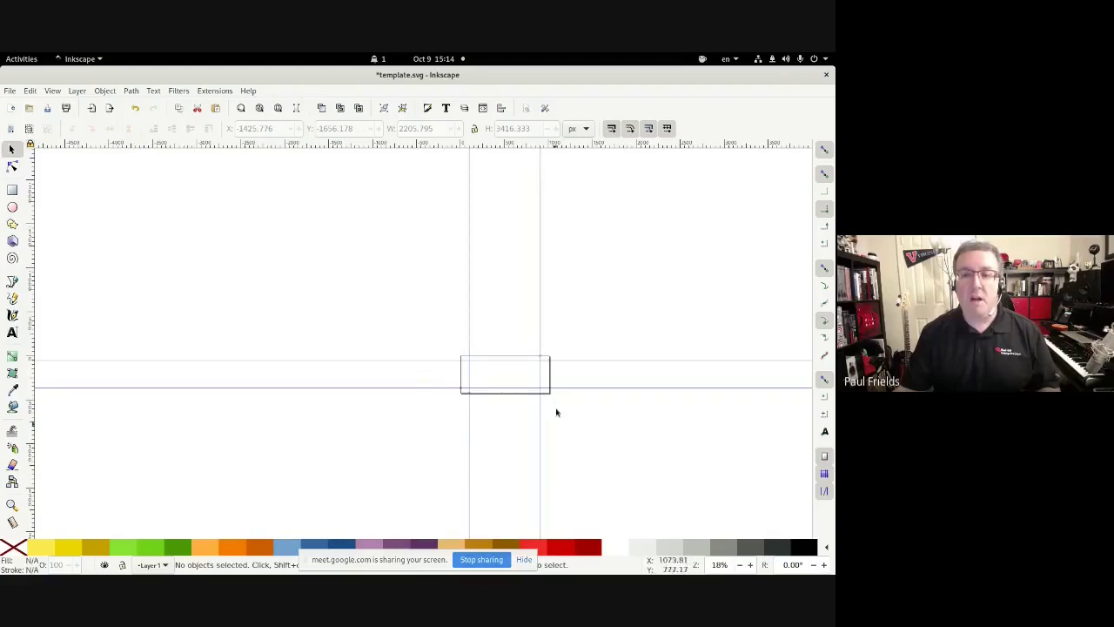
Step: Clean up the document to remove its unused definitions
{"action": "left_click", "coordinate": [10, 91]}
{"action": "left_click", "coordinate": [11, 268]}
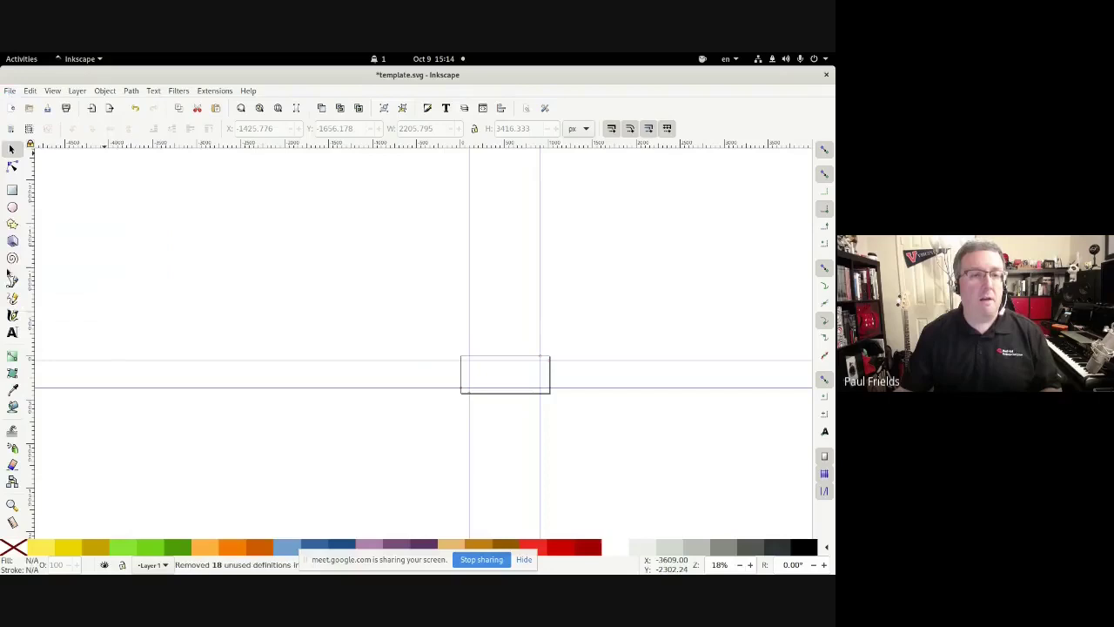
{"action": "left_click", "coordinate": [10, 90]}
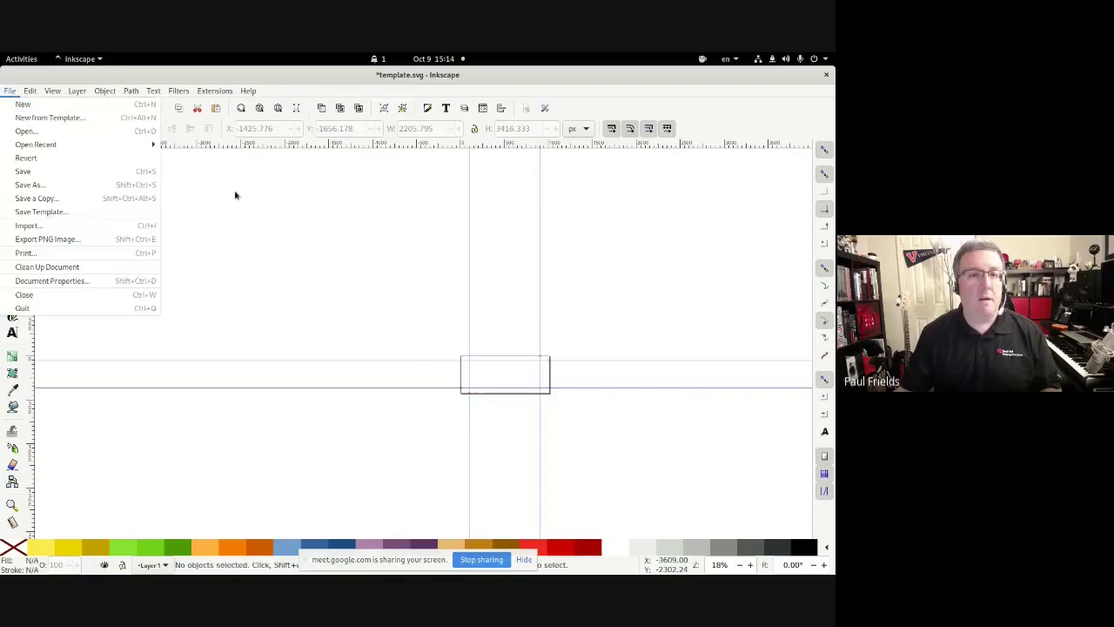
{"action": "left_click", "coordinate": [246, 217]}
Step: Save the stripped template as a new Inkscape SVG named systemd-resolved2.svg in the images folder
{"action": "left_click", "coordinate": [10, 91]}
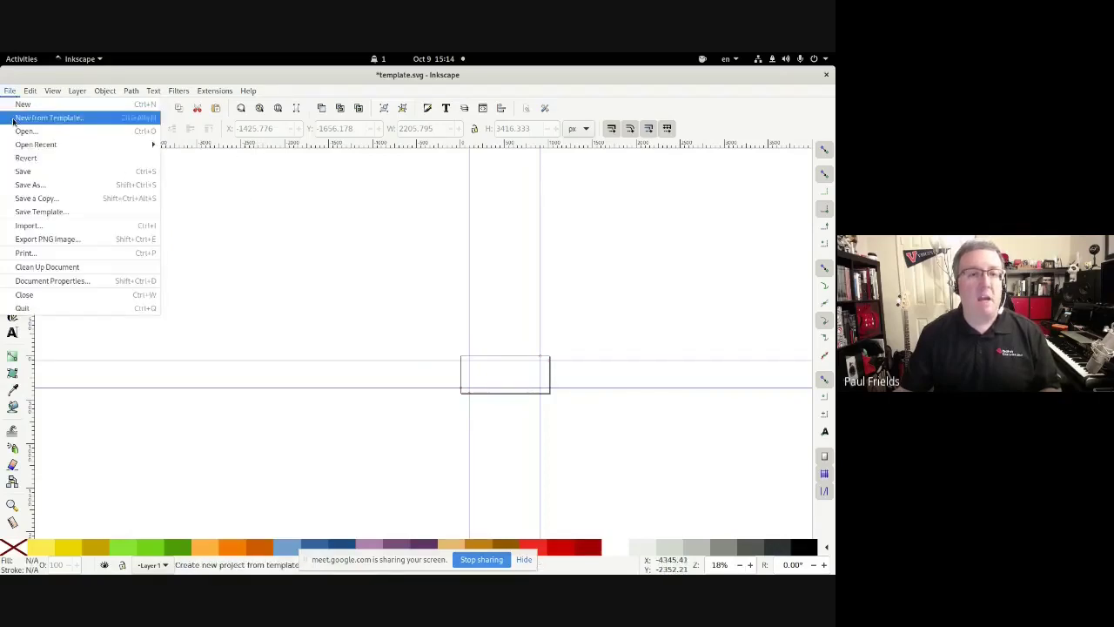
{"action": "left_click", "coordinate": [26, 184]}
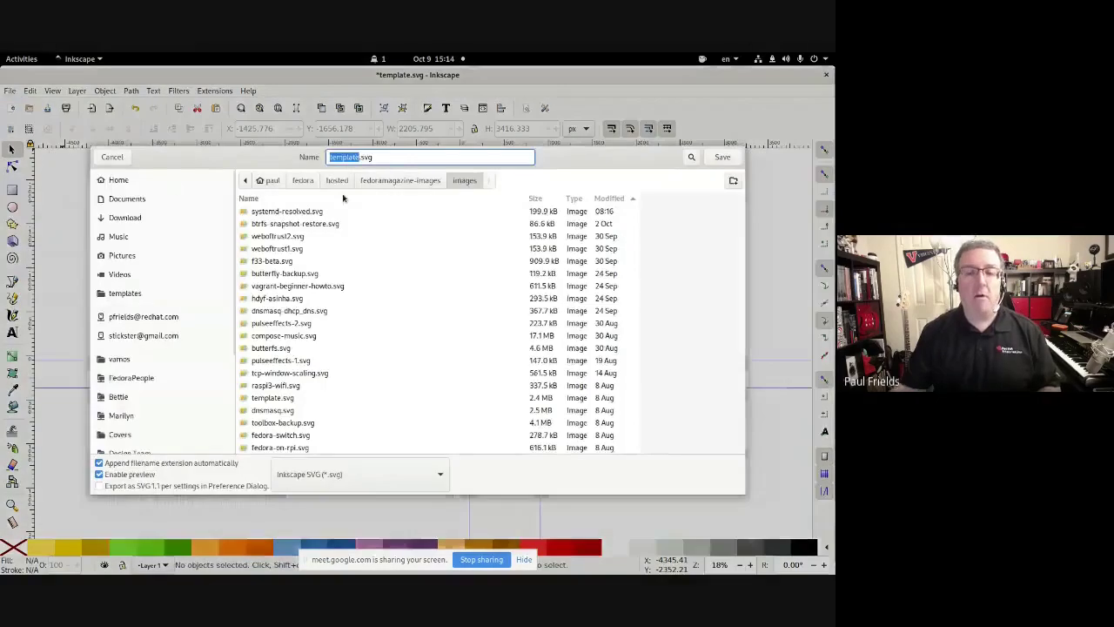
{"action": "type", "text": "systemd-resolved"}
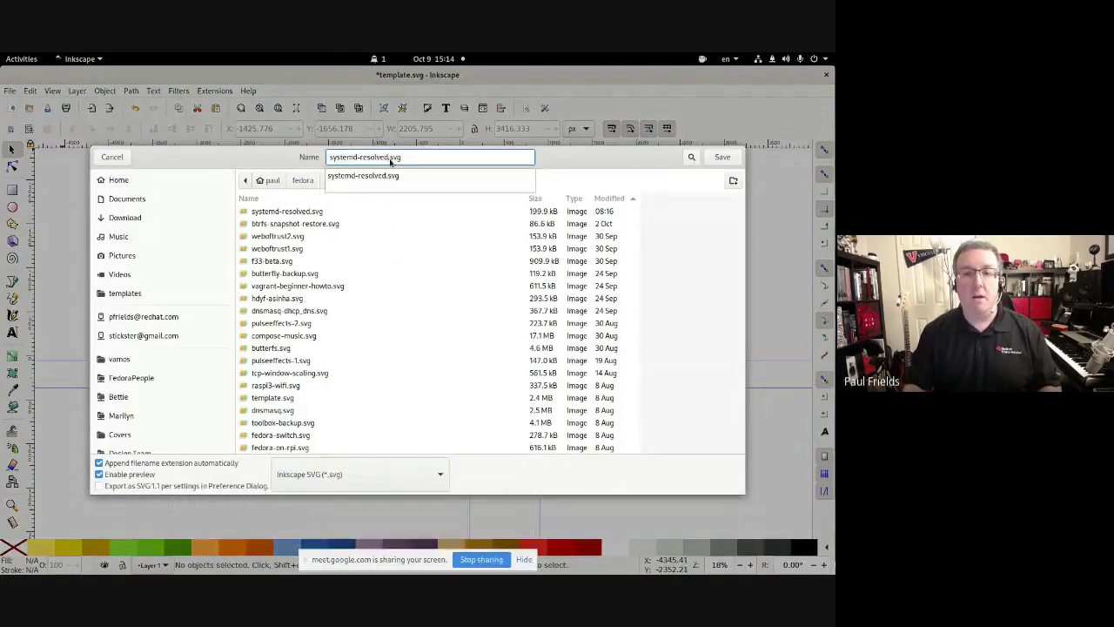
{"action": "type", "text": "2"}
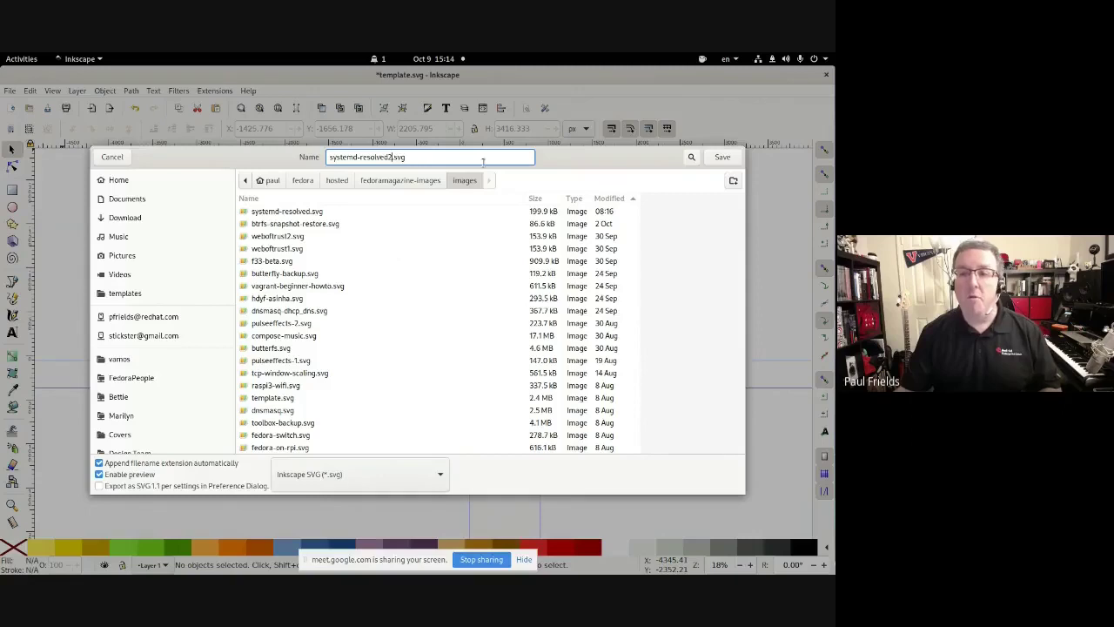
{"action": "left_click", "coordinate": [705, 157]}
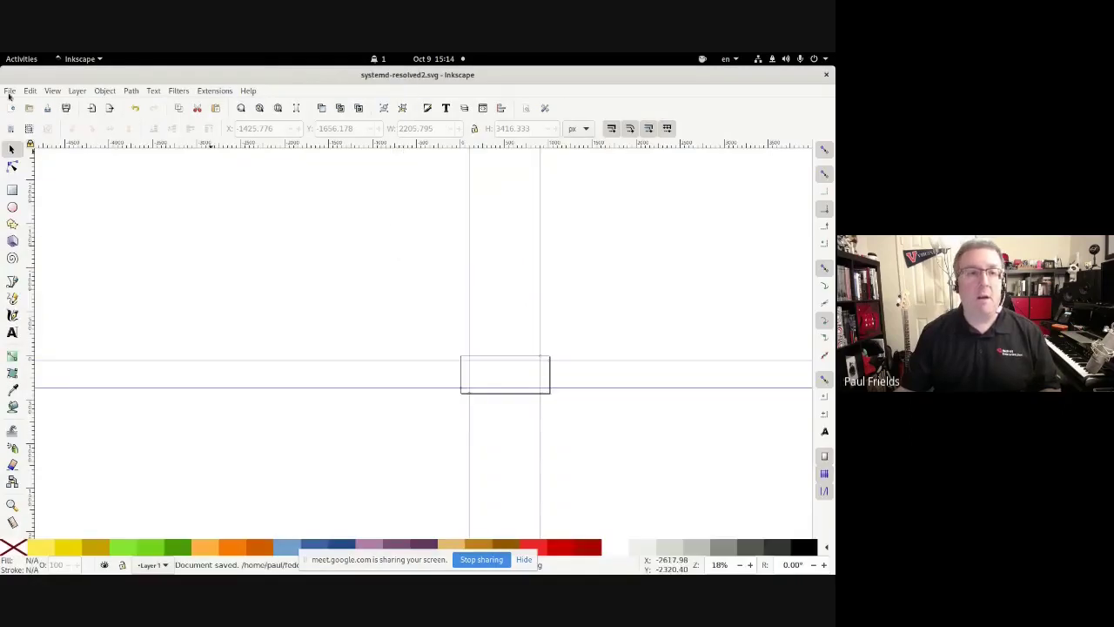
Step: Clean up the new document's unused definitions twice, saving the file after each pass
{"action": "left_click", "coordinate": [10, 91]}
{"action": "left_click", "coordinate": [13, 267]}
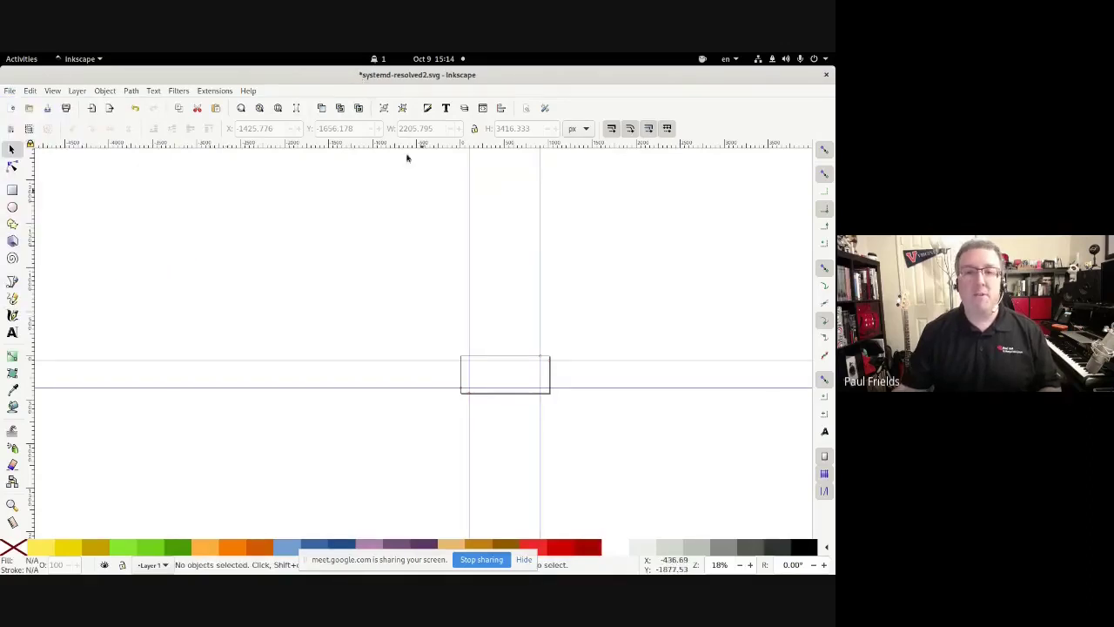
{"action": "key", "text": "ctrl+s"}
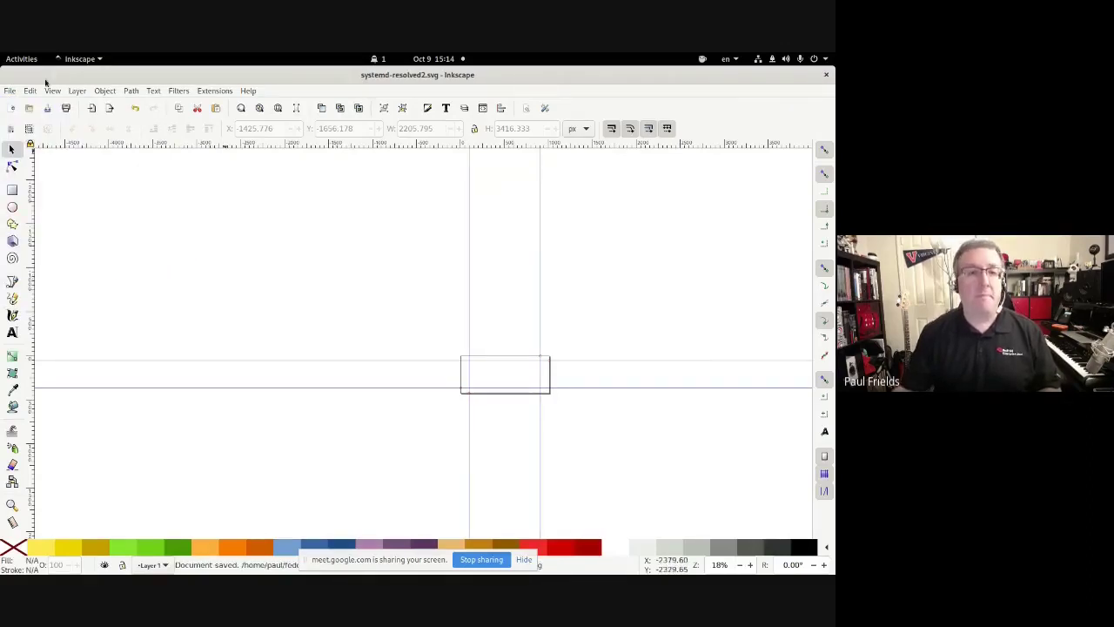
{"action": "left_click", "coordinate": [9, 90]}
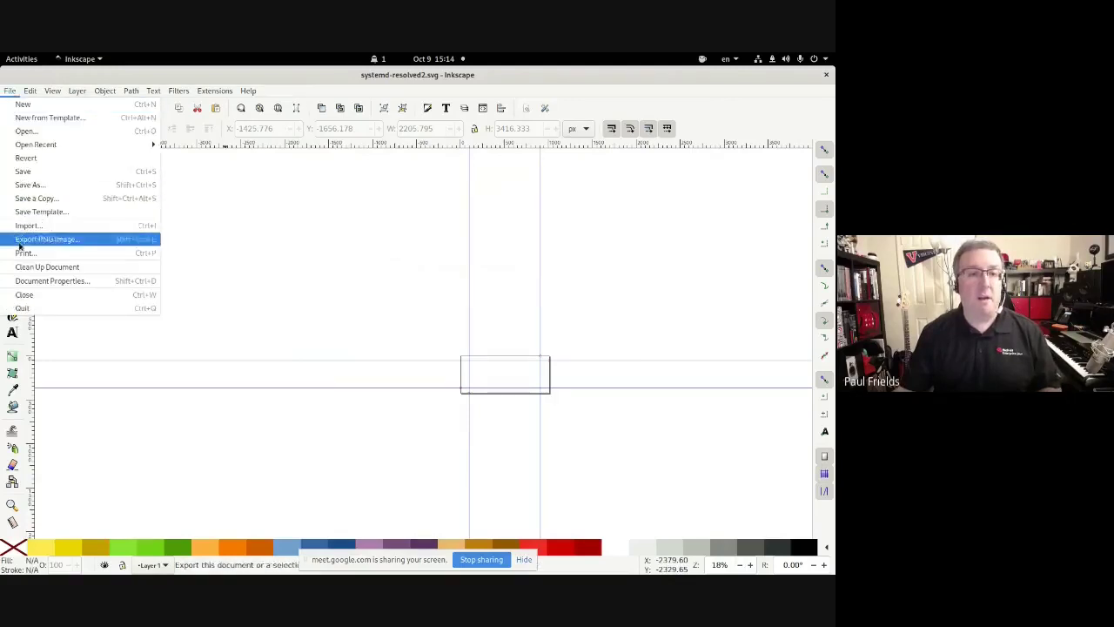
{"action": "left_click", "coordinate": [35, 266]}
{"action": "key", "text": "ctrl+s"}
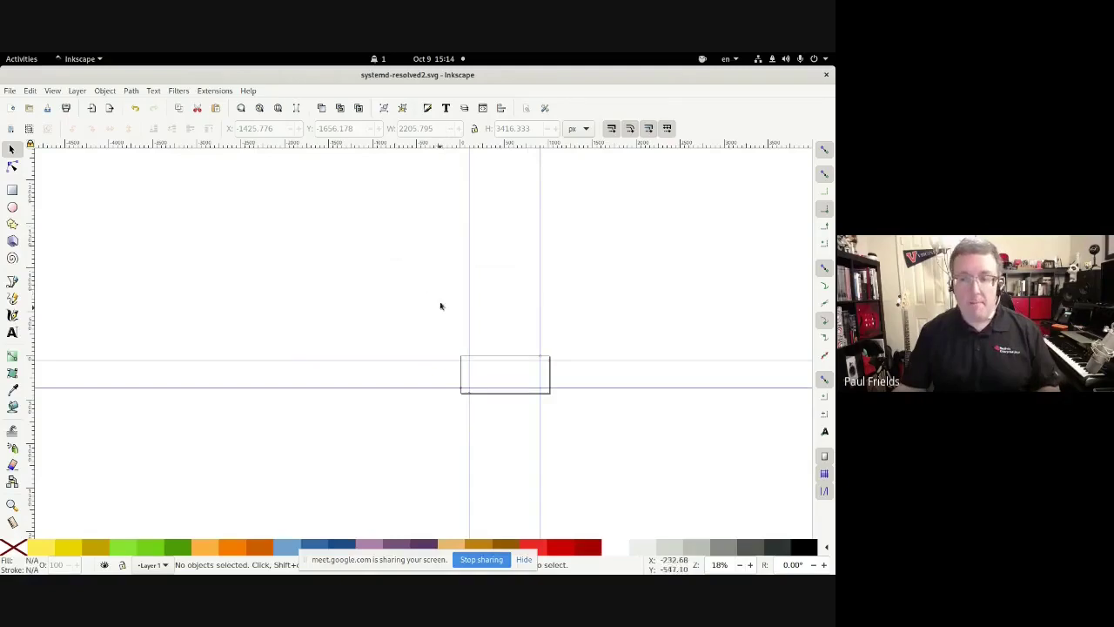
Step: Switch to Google Chrome and open unsplash.com in a new tab
{"action": "scroll", "coordinate": [488, 339], "scroll_direction": "down", "scroll_amount": 2}
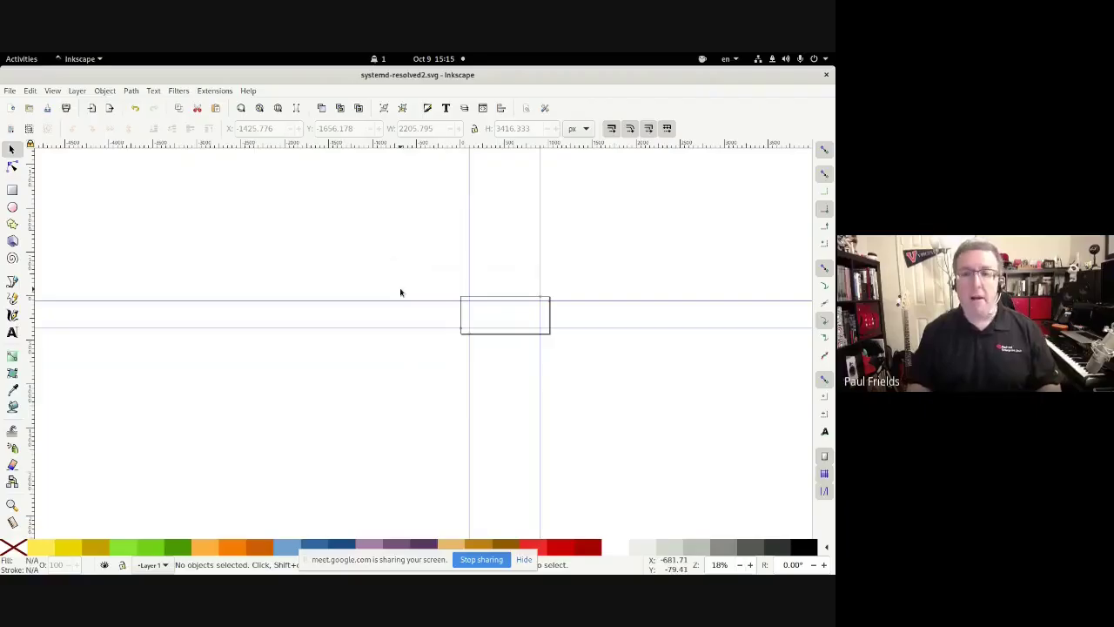
{"action": "key", "text": "alt"}
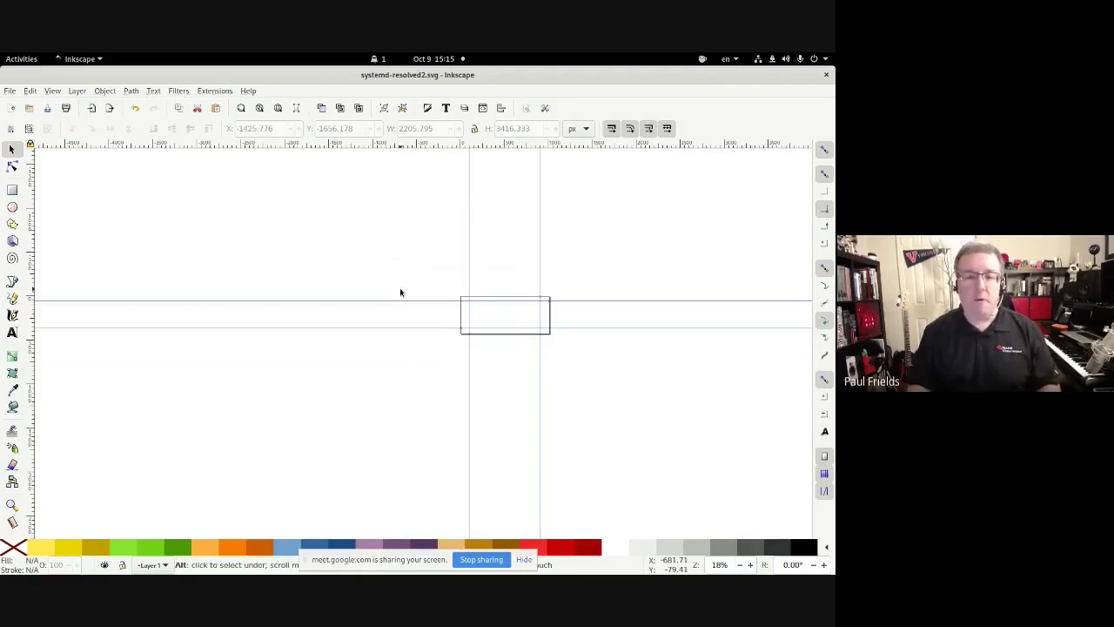
{"action": "key", "text": "alt+Tab"}
{"action": "key", "text": "alt+Tab"}
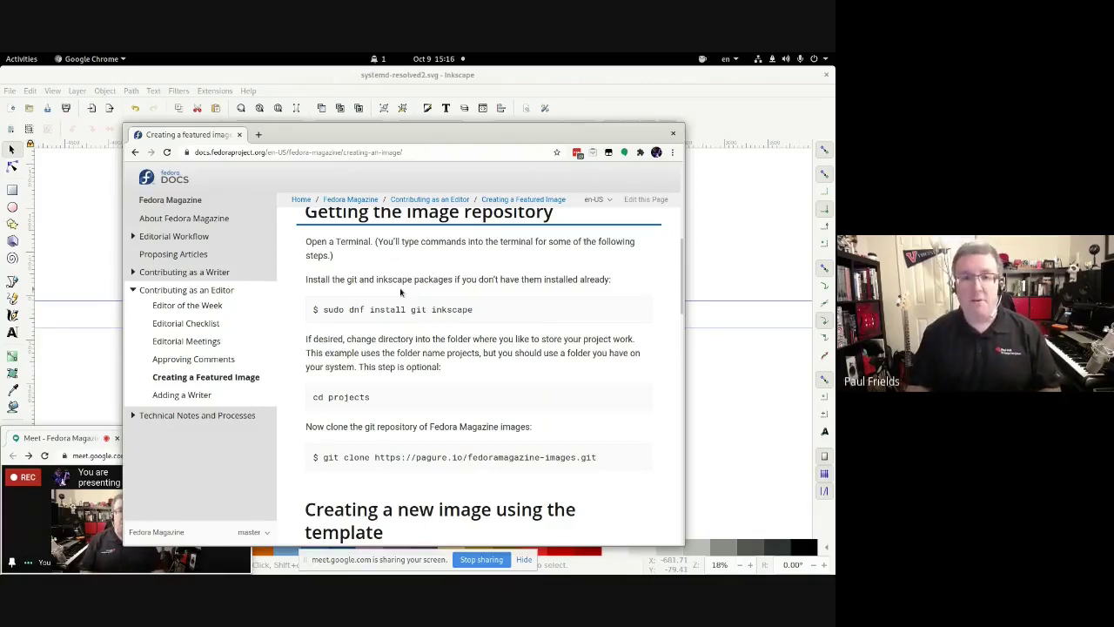
{"action": "key", "text": "ctrl+t"}
{"action": "type", "text": "unsplash.com"}
{"action": "key", "text": "Return"}
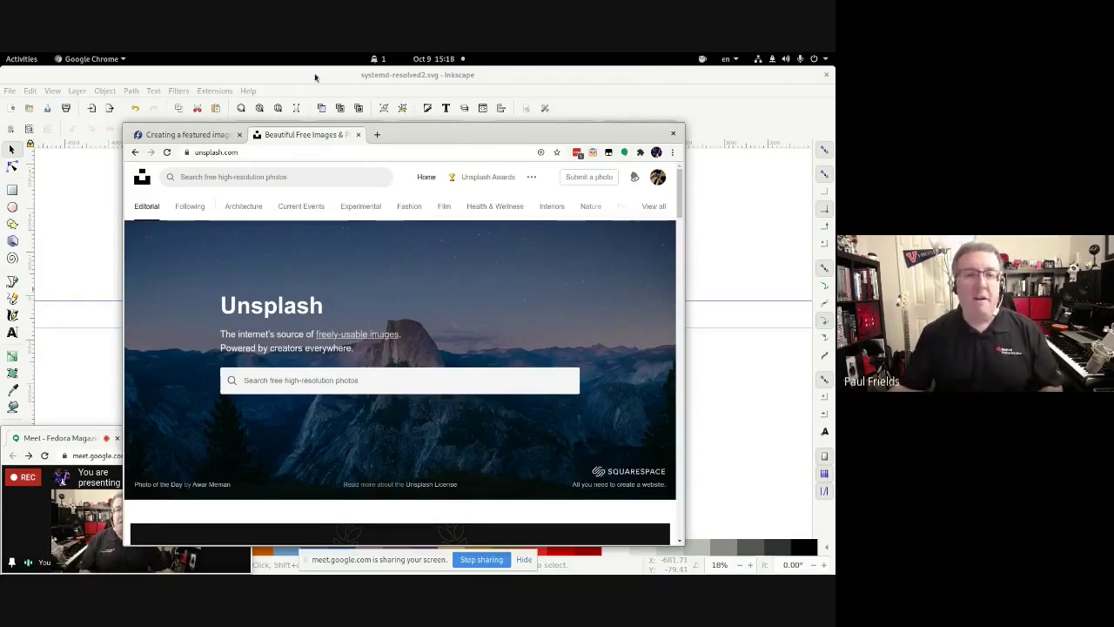
Step: Search Unsplash for "containers" and bring the shipping container photos into view
{"action": "left_click", "coordinate": [262, 176]}
{"action": "type", "text": "containers"}
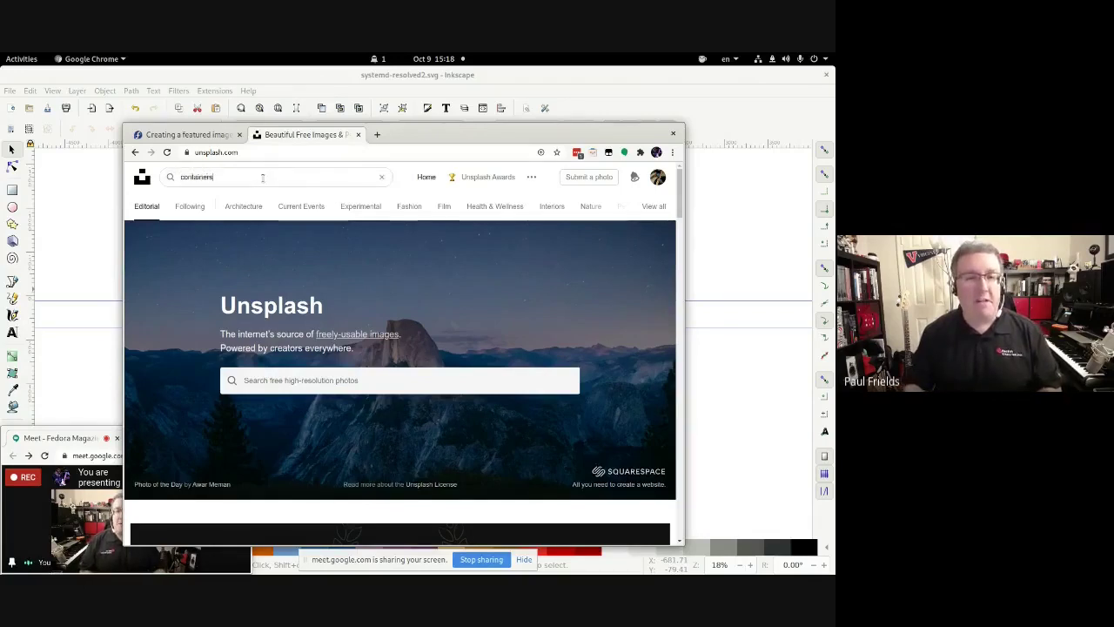
{"action": "key", "text": "Return"}
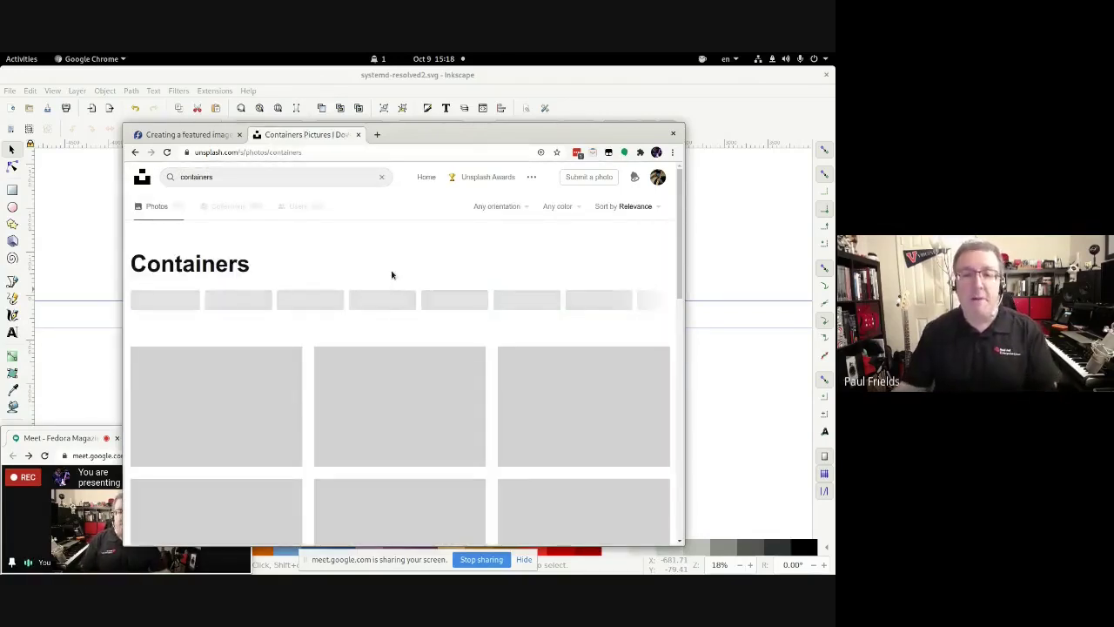
{"action": "scroll", "coordinate": [394, 272], "scroll_direction": "down", "scroll_amount": 3}
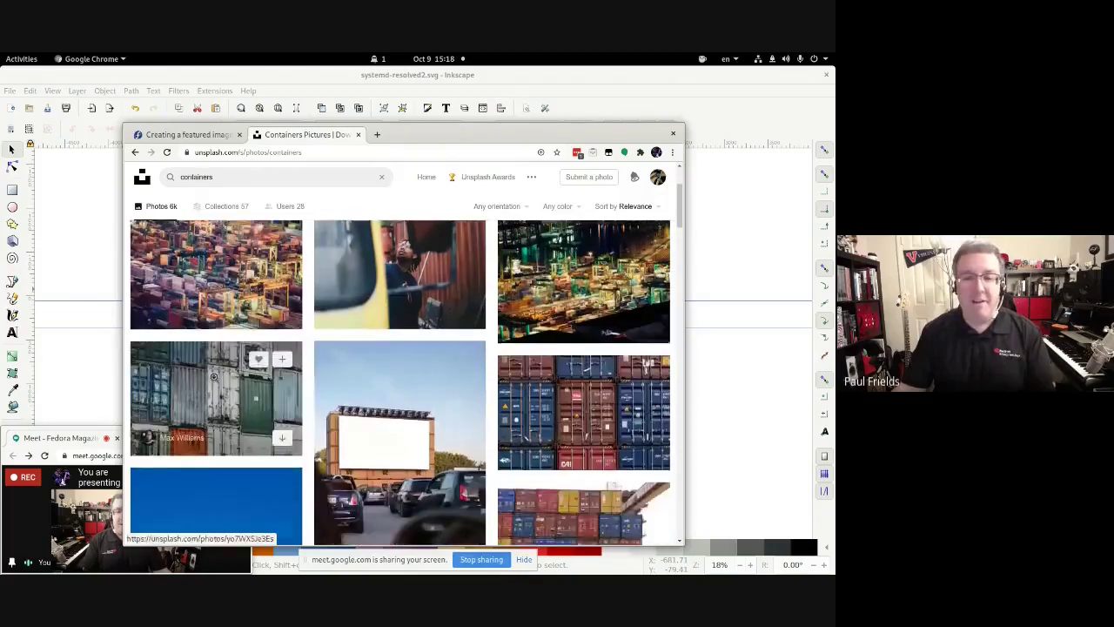
Step: Examine several stacked shipping container photos at larger size and look through the remaining container results
{"action": "left_click", "coordinate": [218, 418]}
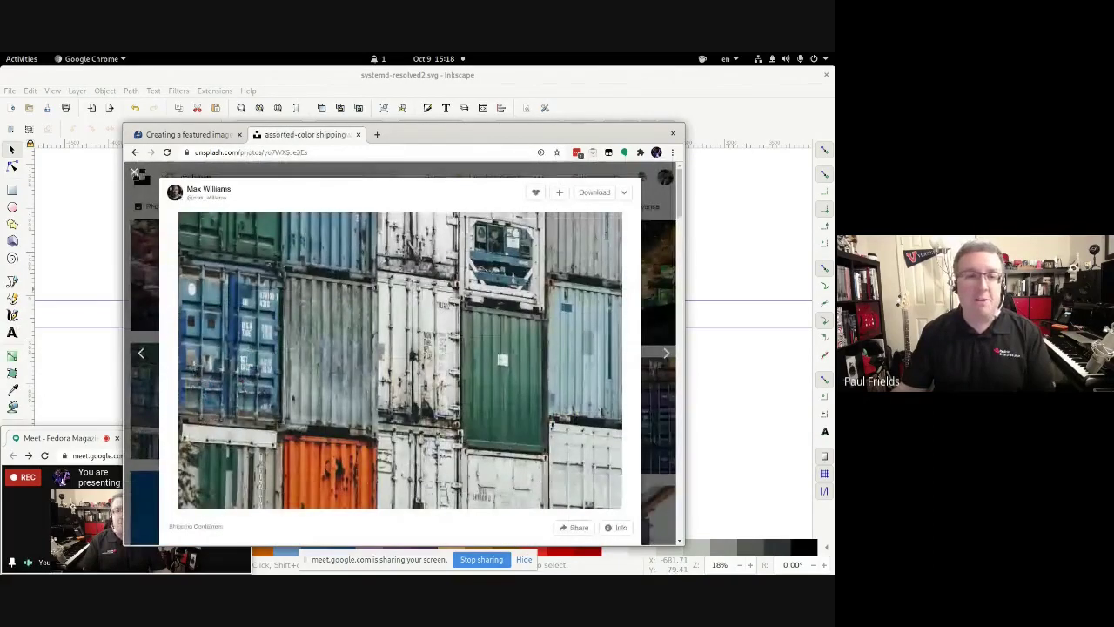
{"action": "left_click", "coordinate": [135, 174]}
{"action": "left_click", "coordinate": [583, 410]}
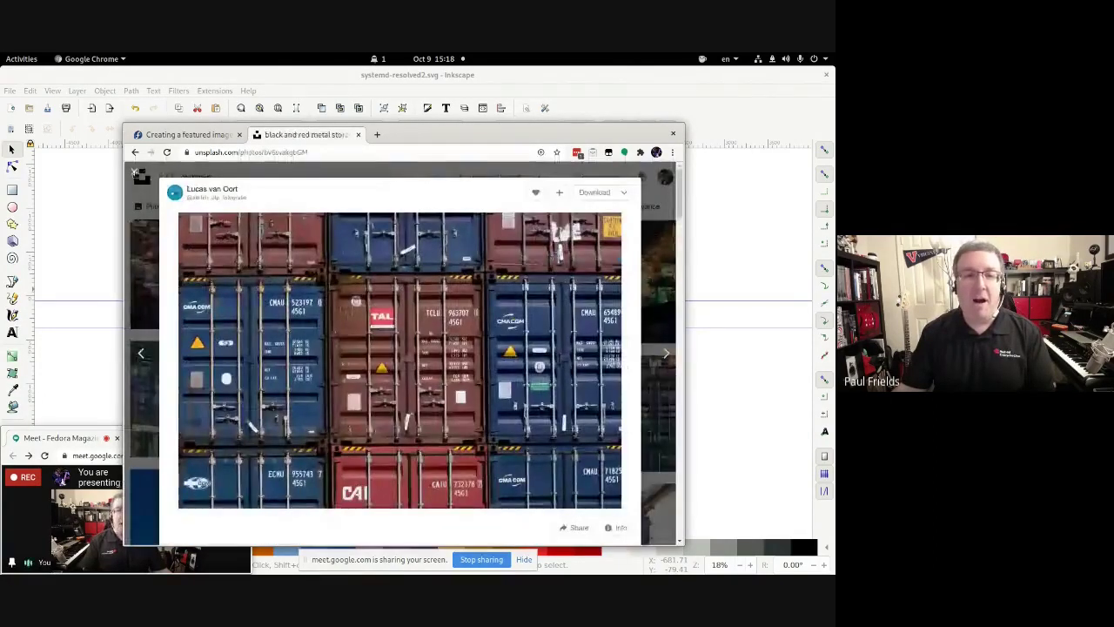
{"action": "left_click", "coordinate": [135, 174]}
{"action": "scroll", "coordinate": [165, 229], "scroll_direction": "down", "scroll_amount": 5}
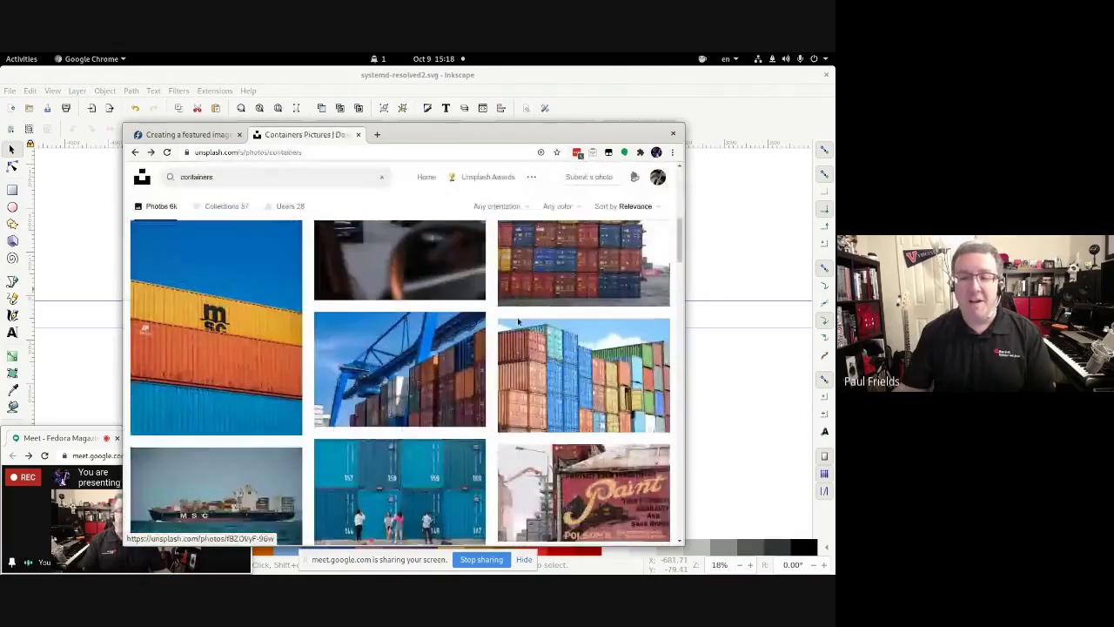
{"action": "left_click", "coordinate": [583, 374]}
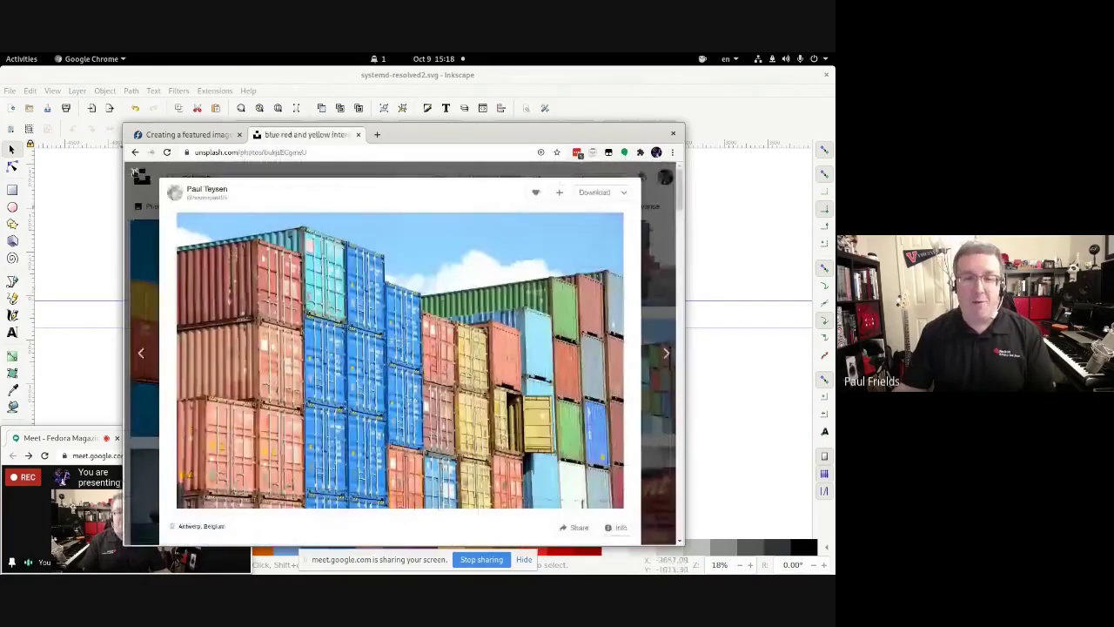
{"action": "key", "text": "Escape"}
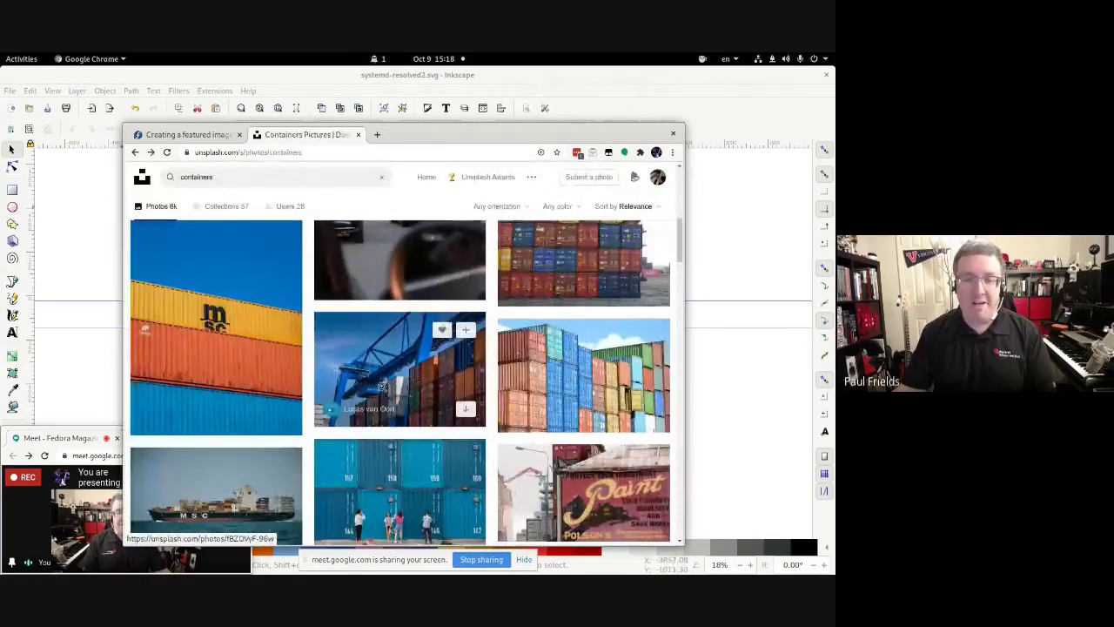
{"action": "scroll", "coordinate": [381, 386], "scroll_direction": "down", "scroll_amount": 3}
{"action": "scroll", "coordinate": [381, 386], "scroll_direction": "down", "scroll_amount": 5}
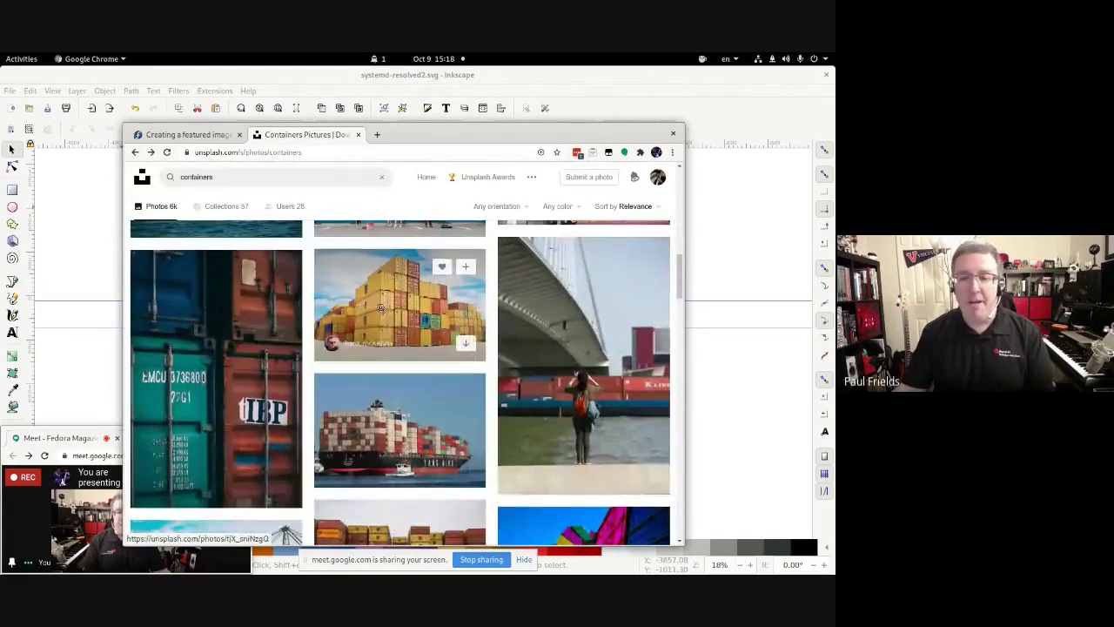
{"action": "scroll", "coordinate": [405, 264], "scroll_direction": "up", "scroll_amount": 10}
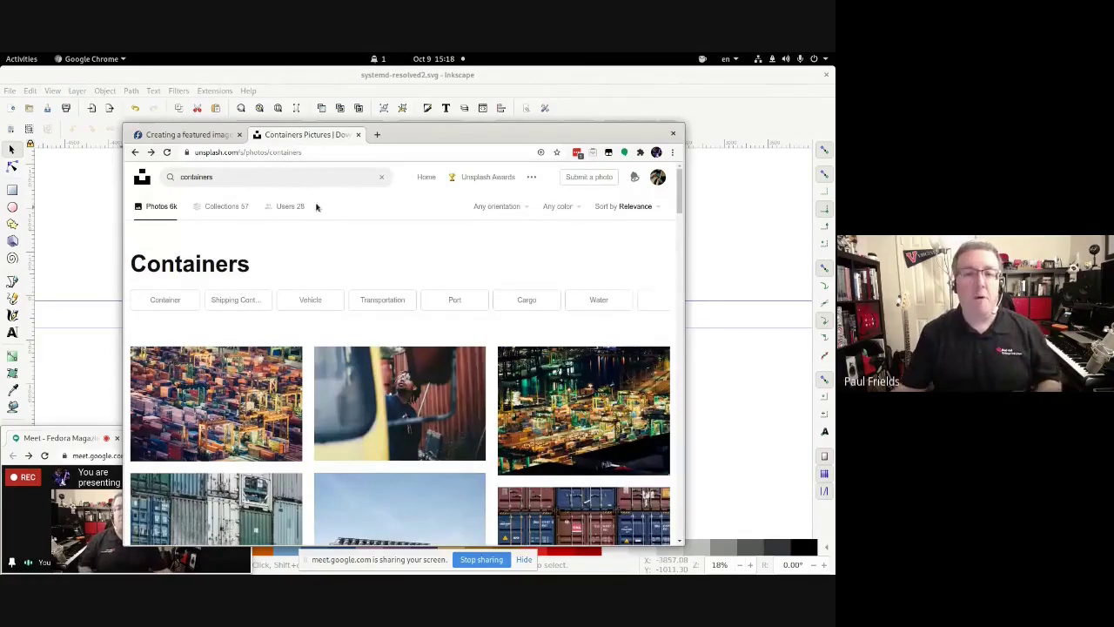
Step: Search Unsplash for "tupperware" and look through the resulting photos
{"action": "left_click", "coordinate": [305, 179]}
{"action": "type", "text": "tupp"}
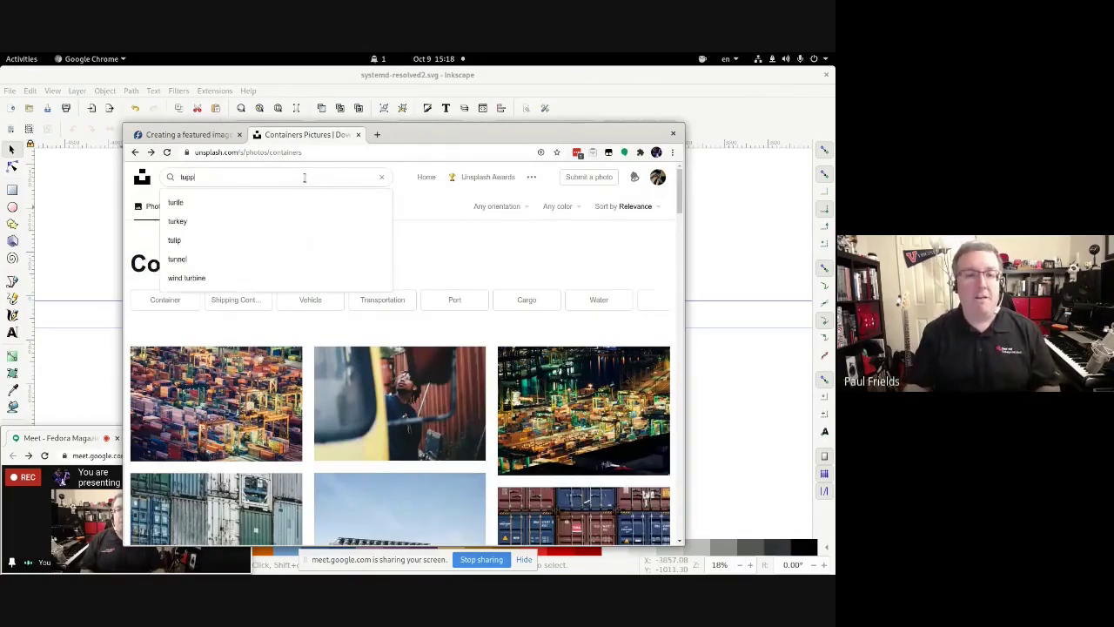
{"action": "type", "text": "erware"}
{"action": "key", "text": "Return"}
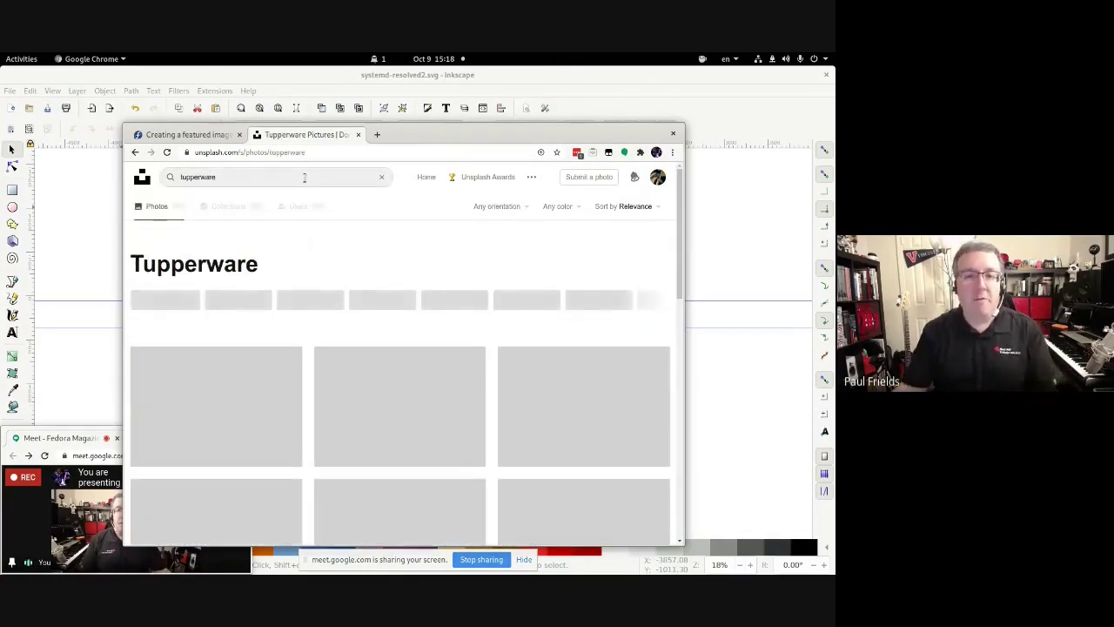
{"action": "scroll", "coordinate": [392, 267], "scroll_direction": "down", "scroll_amount": 3}
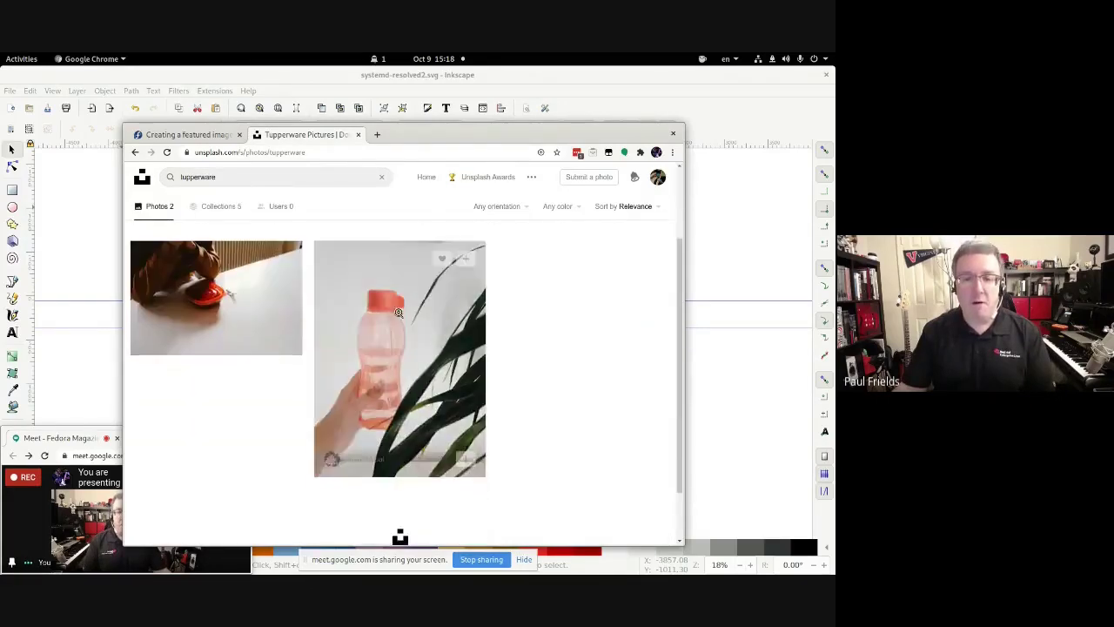
{"action": "scroll", "coordinate": [542, 366], "scroll_direction": "up", "scroll_amount": 3}
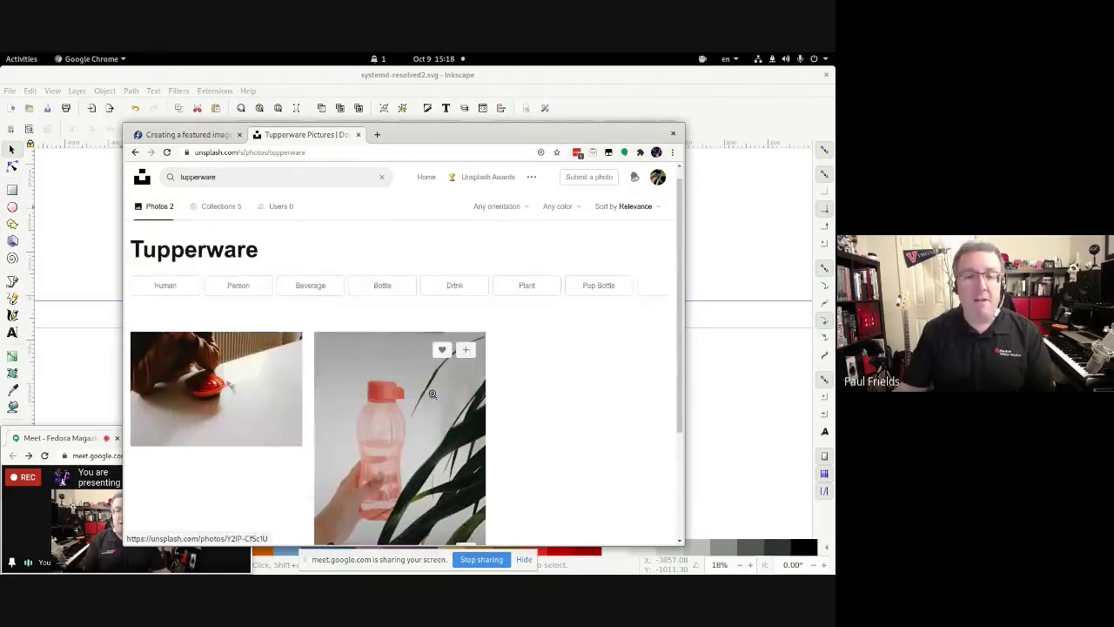
Step: Search Unsplash for "rubbermaid" photos
{"action": "triple_click", "coordinate": [273, 176]}
{"action": "type", "text": "rubbermaid"}
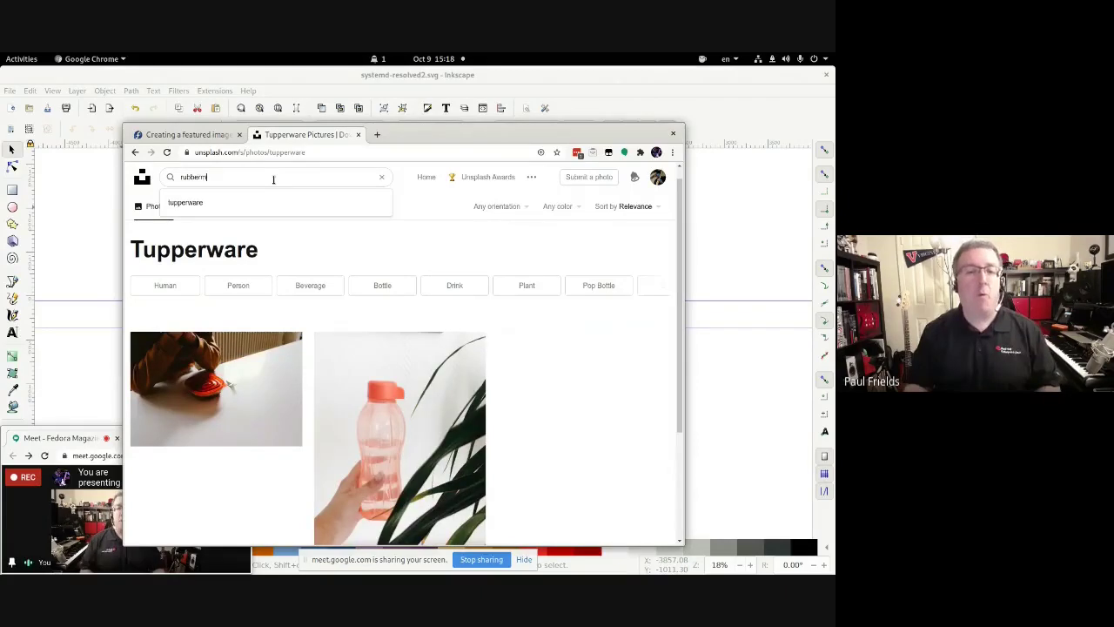
{"action": "key", "text": "Return"}
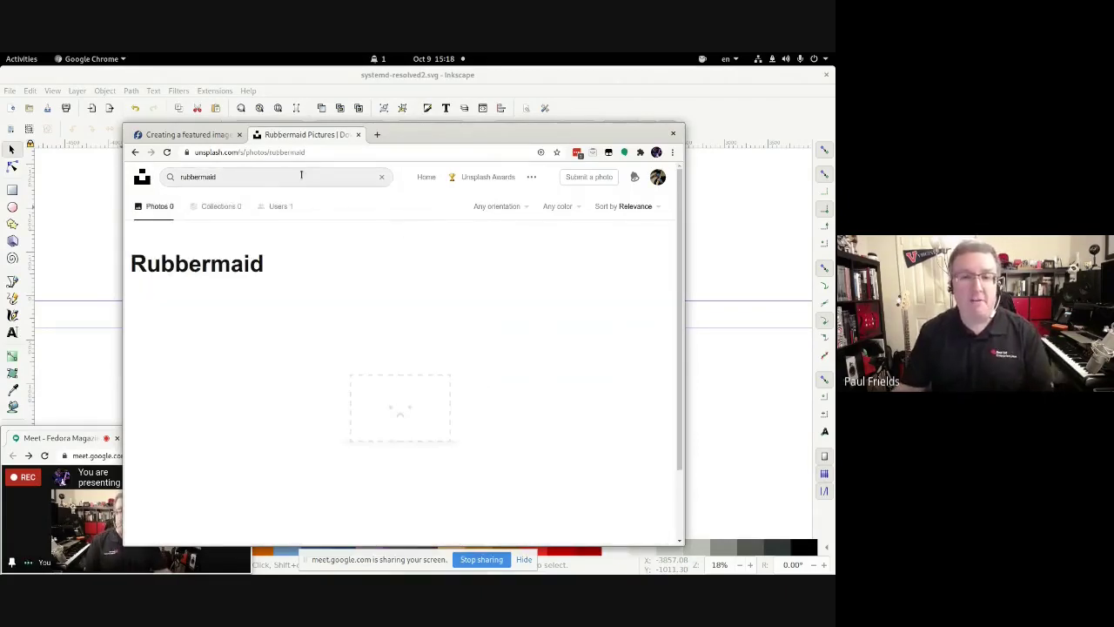
Step: Search Unsplash for "food containers" and look through the resulting photos
{"action": "triple_click", "coordinate": [291, 176]}
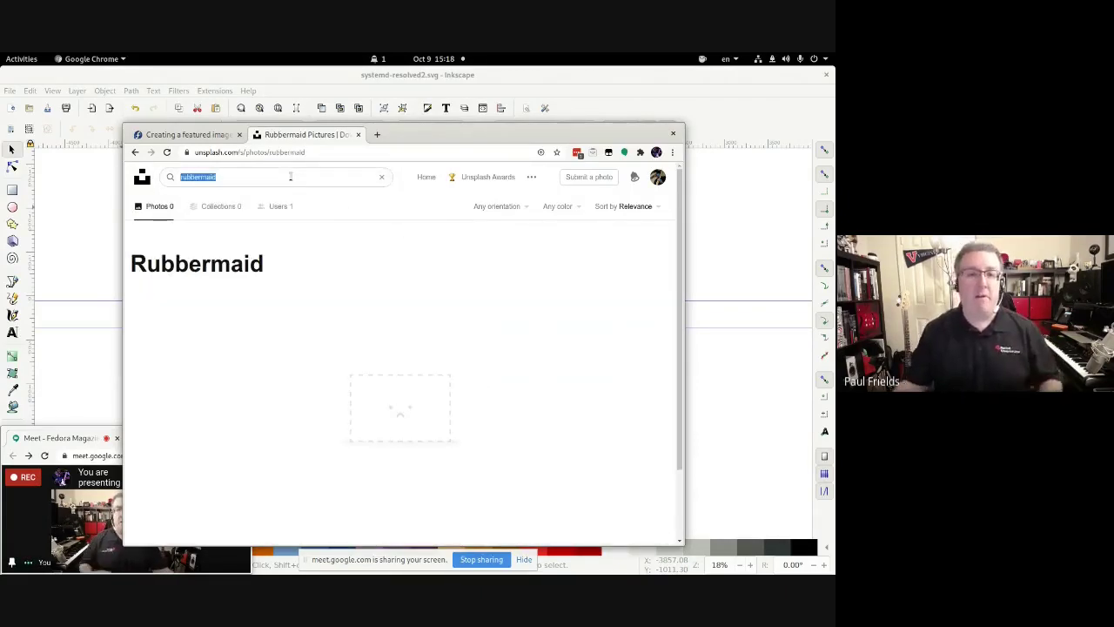
{"action": "type", "text": "food containers"}
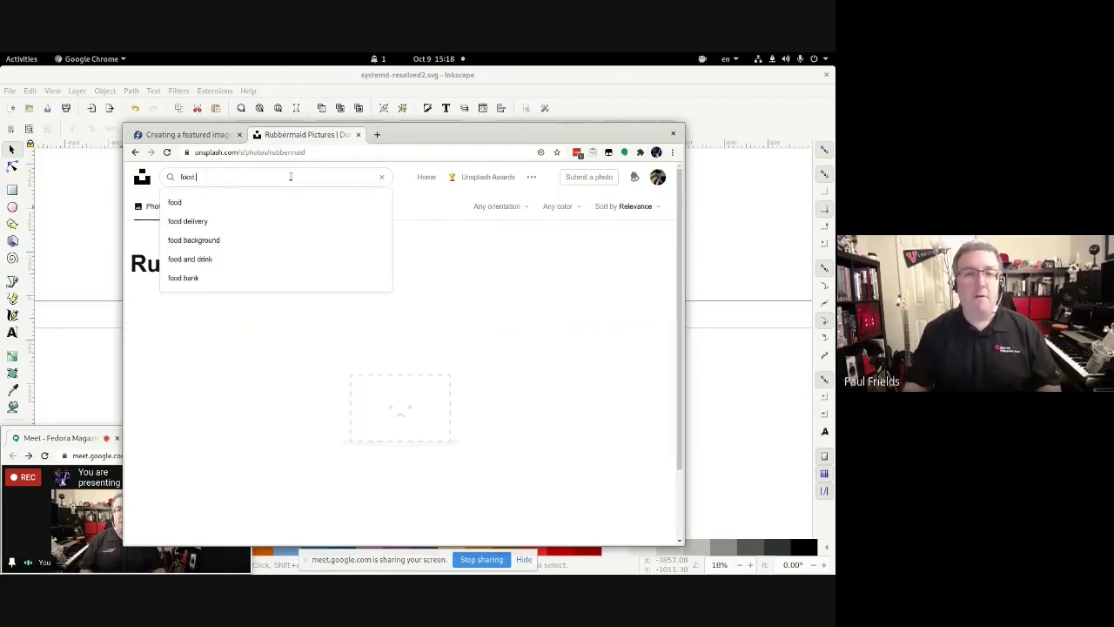
{"action": "key", "text": "Return"}
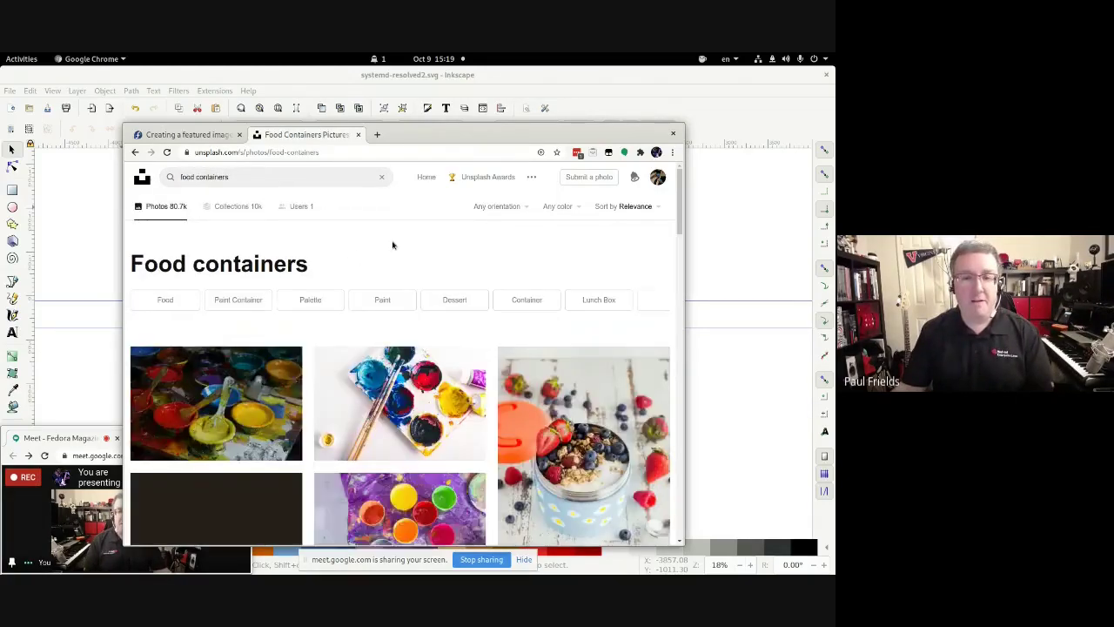
{"action": "scroll", "coordinate": [392, 245], "scroll_direction": "down", "scroll_amount": 3}
{"action": "scroll", "coordinate": [488, 307], "scroll_direction": "down", "scroll_amount": 2}
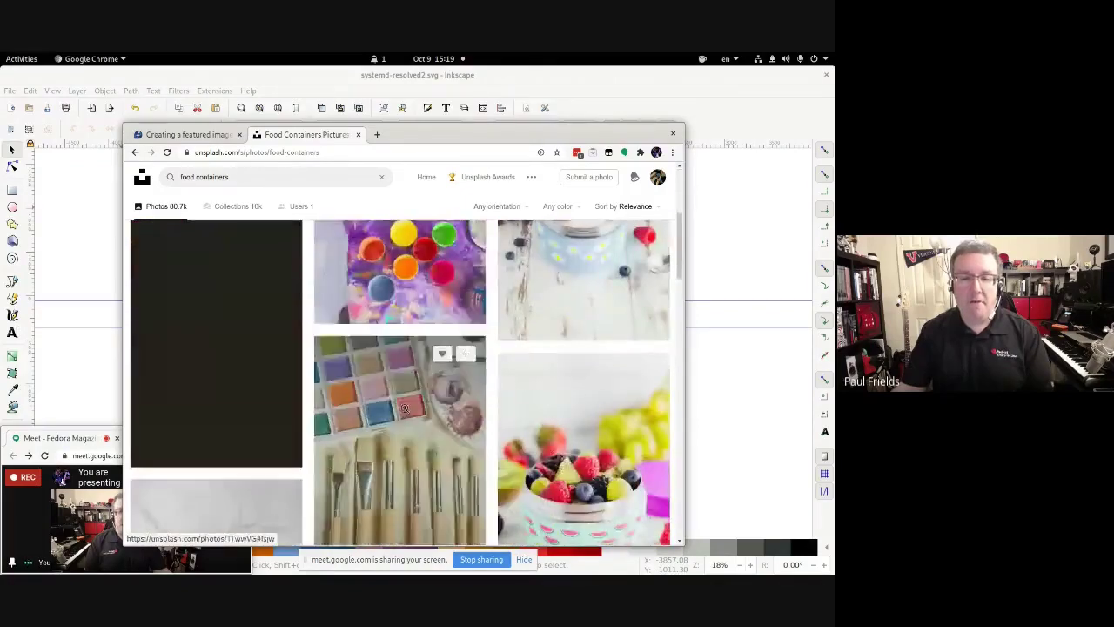
{"action": "scroll", "coordinate": [368, 381], "scroll_direction": "down", "scroll_amount": 2}
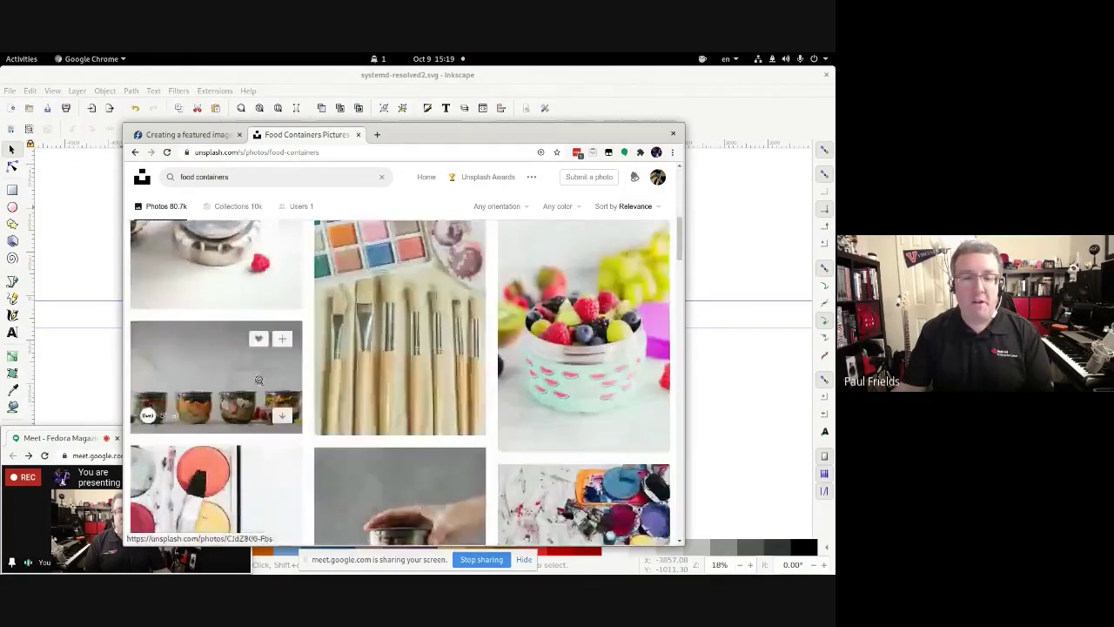
Step: Filter the food container photos to Landscape orientation
{"action": "left_click", "coordinate": [500, 207]}
{"action": "left_click", "coordinate": [503, 248]}
{"action": "left_click", "coordinate": [492, 207]}
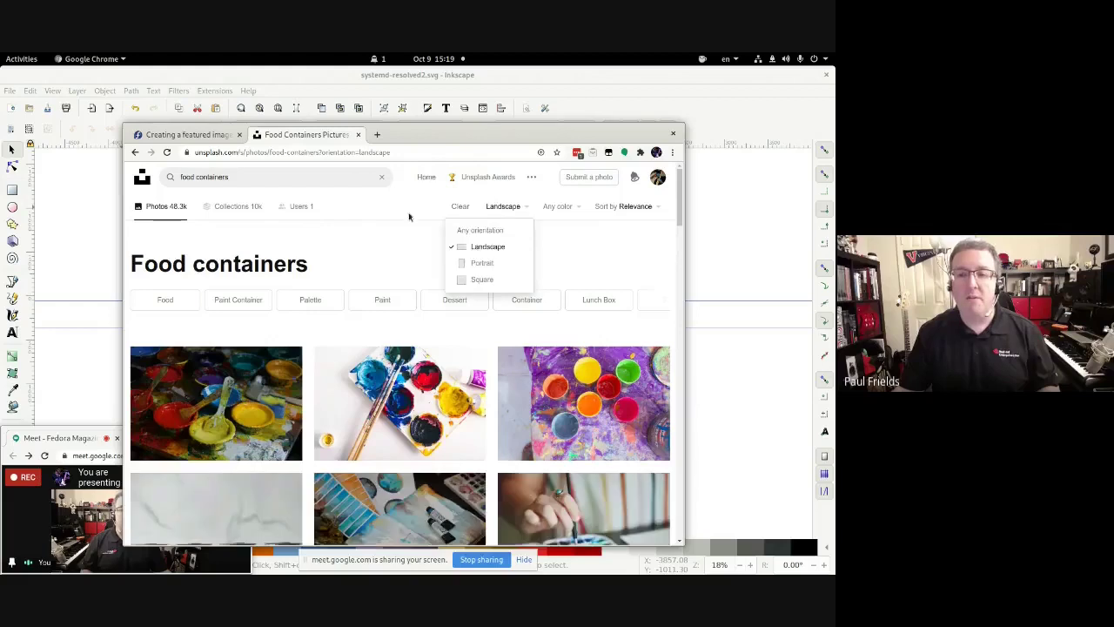
{"action": "left_click", "coordinate": [374, 218]}
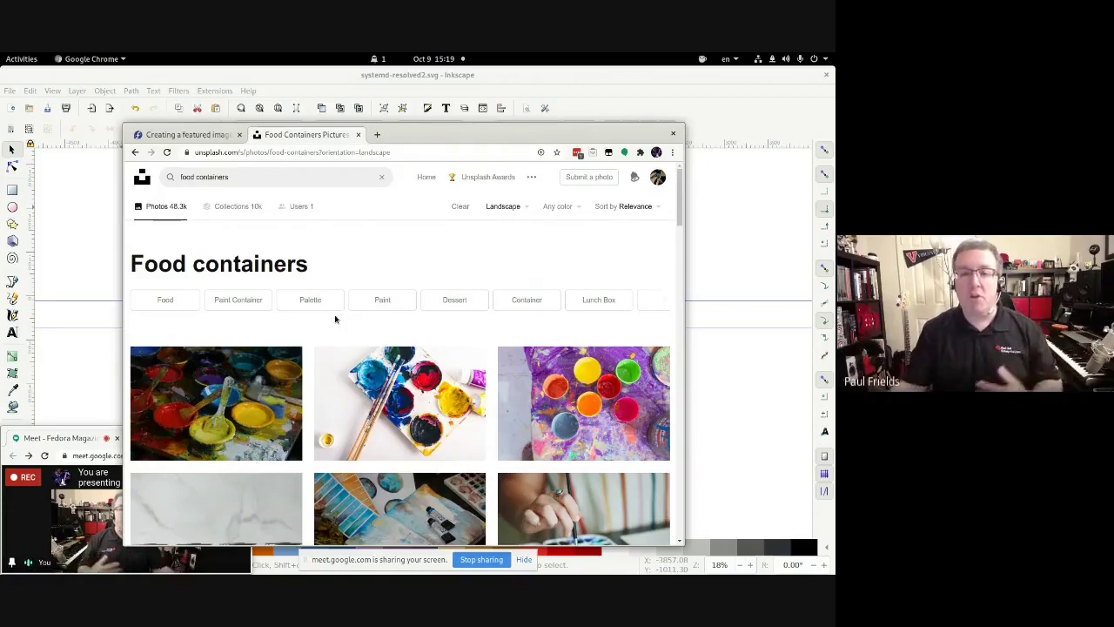
{"action": "left_click", "coordinate": [701, 275]}
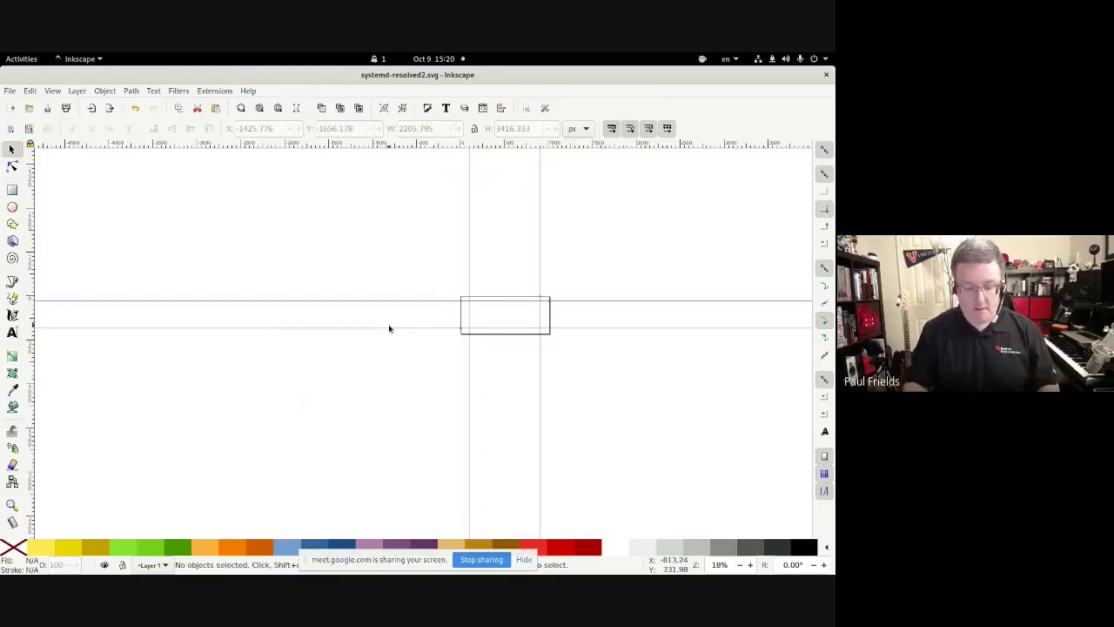
{"action": "key", "text": "alt"}
{"action": "key", "text": "alt+Tab"}
Step: Search Unsplash for "resolve" and look through the resulting photos
{"action": "triple_click", "coordinate": [249, 177]}
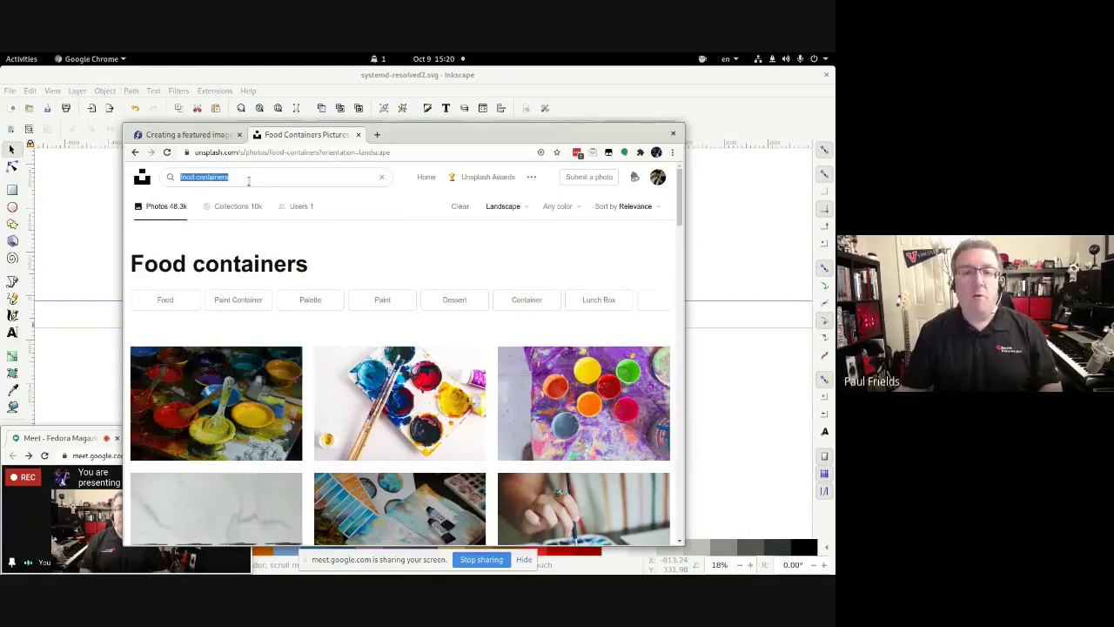
{"action": "key", "text": "BackSpace"}
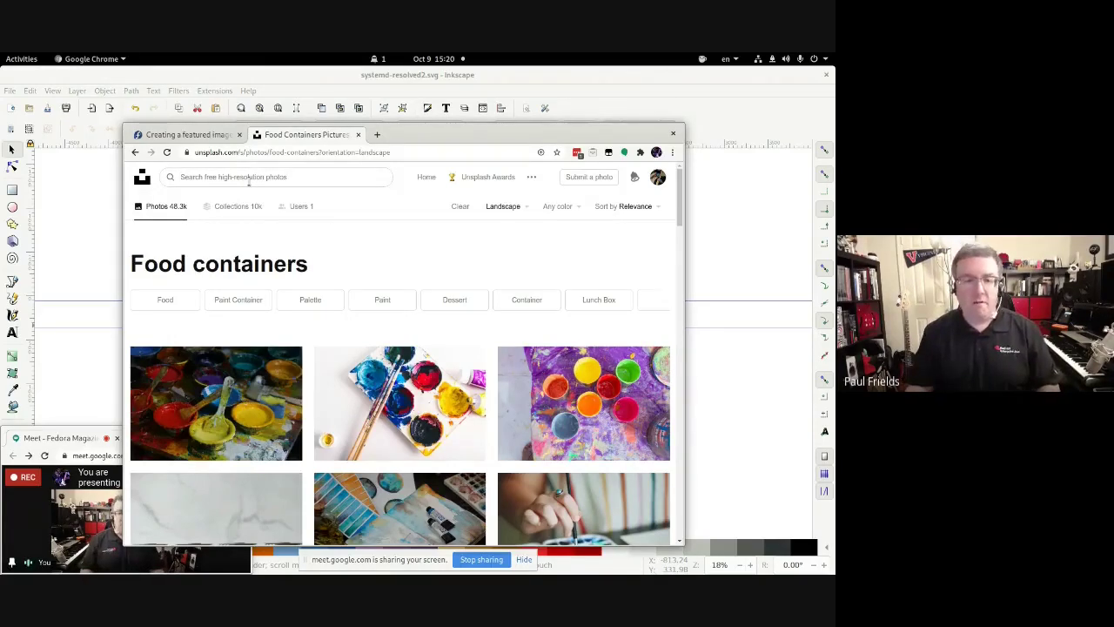
{"action": "type", "text": "resolve"}
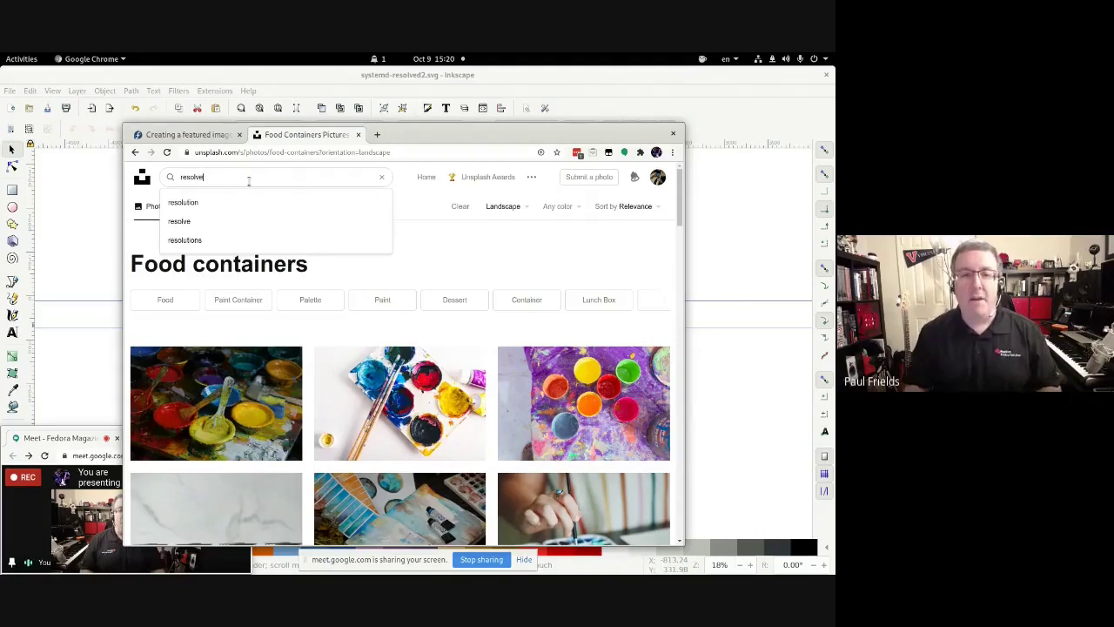
{"action": "key", "text": "Return"}
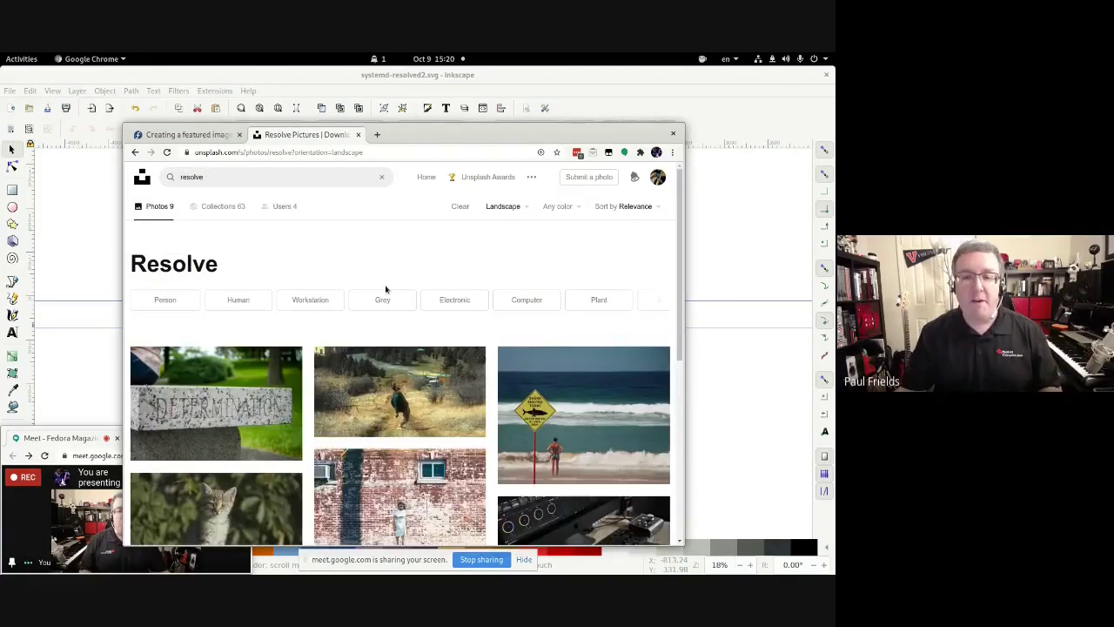
{"action": "scroll", "coordinate": [386, 288], "scroll_direction": "down", "scroll_amount": 1}
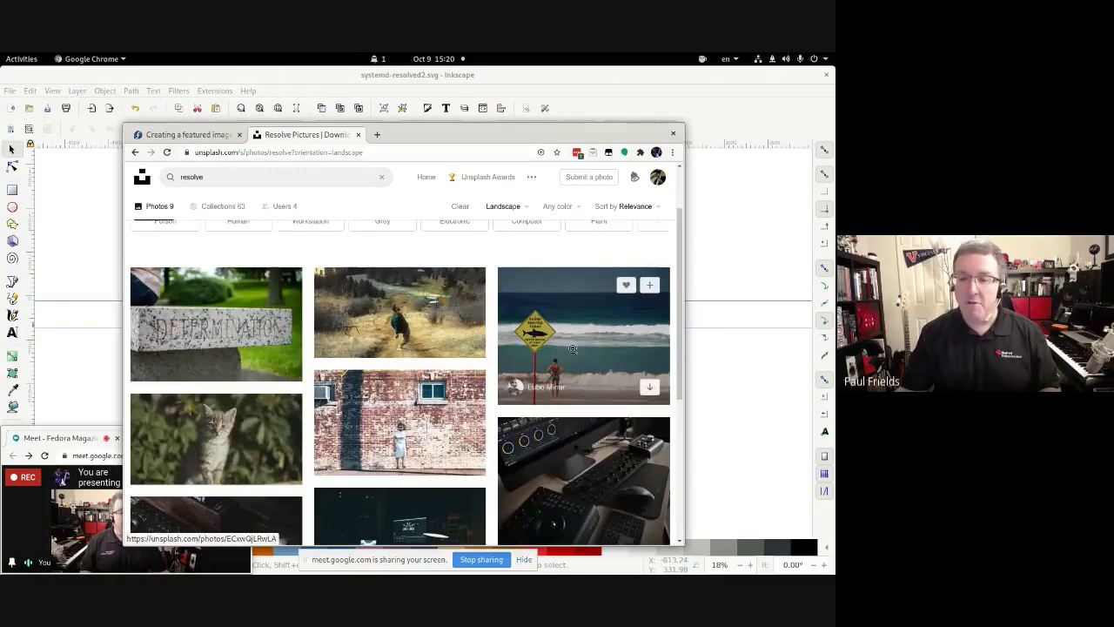
{"action": "scroll", "coordinate": [397, 370], "scroll_direction": "down", "scroll_amount": 1}
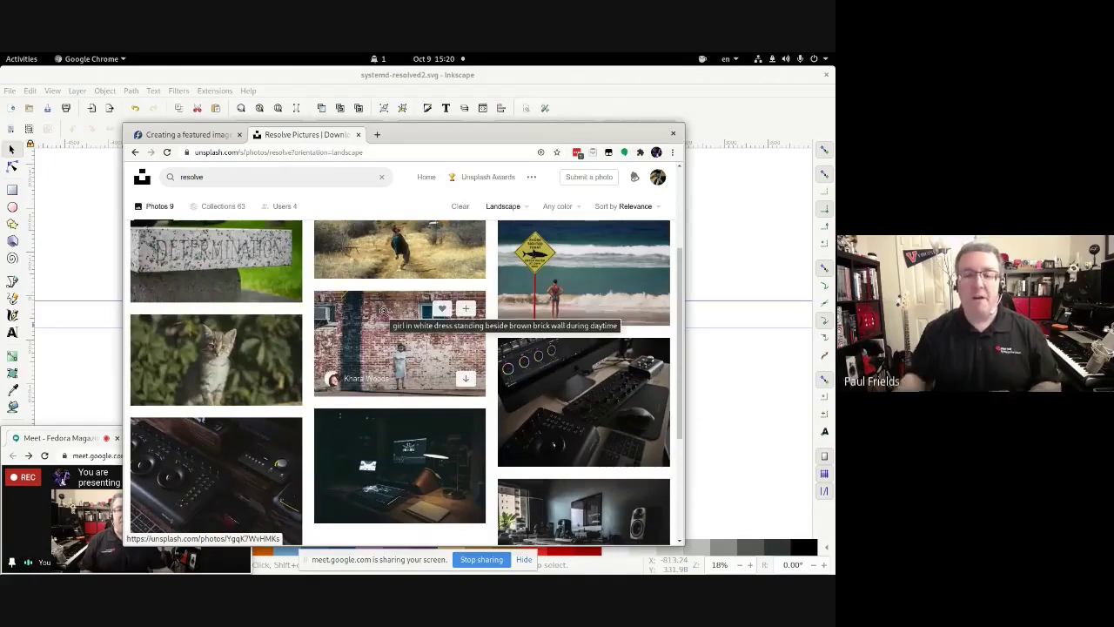
{"action": "scroll", "coordinate": [383, 311], "scroll_direction": "up", "scroll_amount": 2}
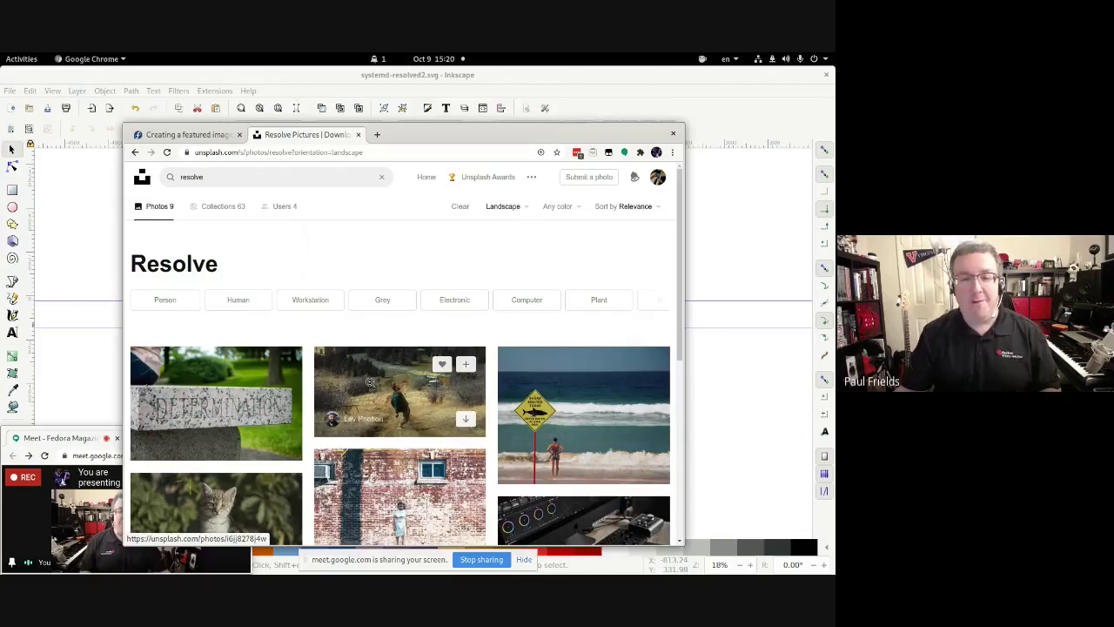
Step: Search Unsplash for "names" and look through the resulting landscape photos
{"action": "left_click", "coordinate": [288, 178]}
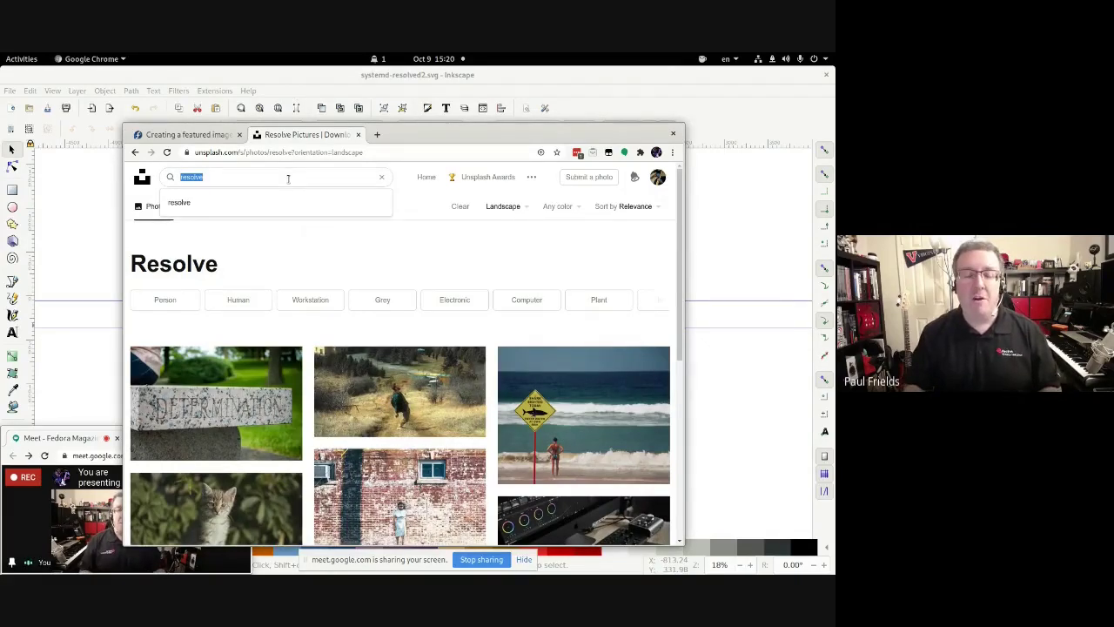
{"action": "key", "text": "BackSpace"}
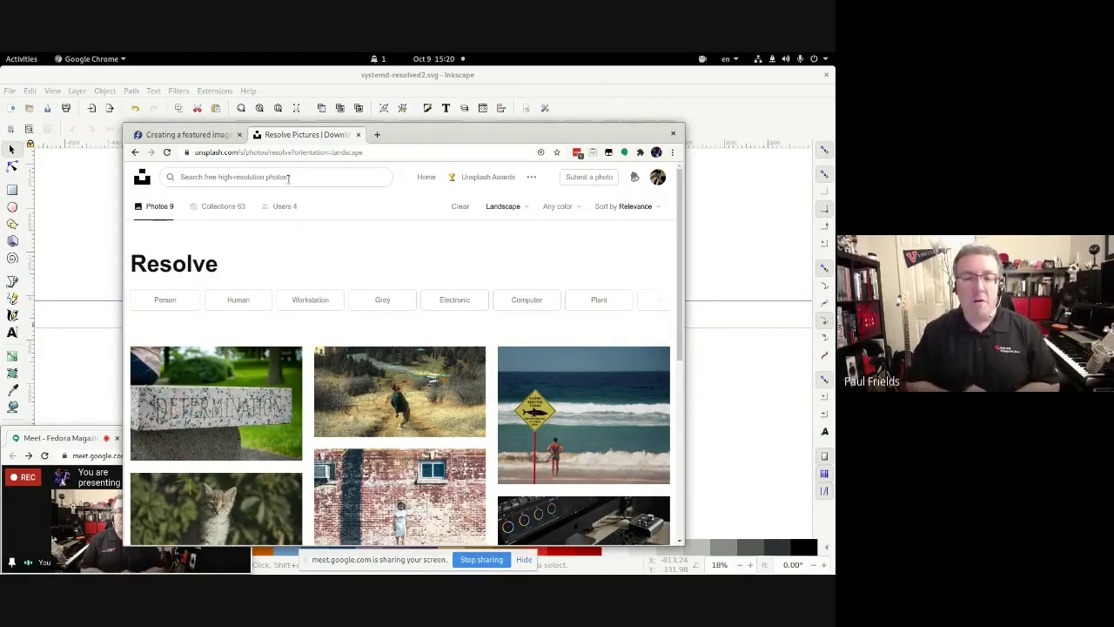
{"action": "type", "text": "names"}
{"action": "key", "text": "Return"}
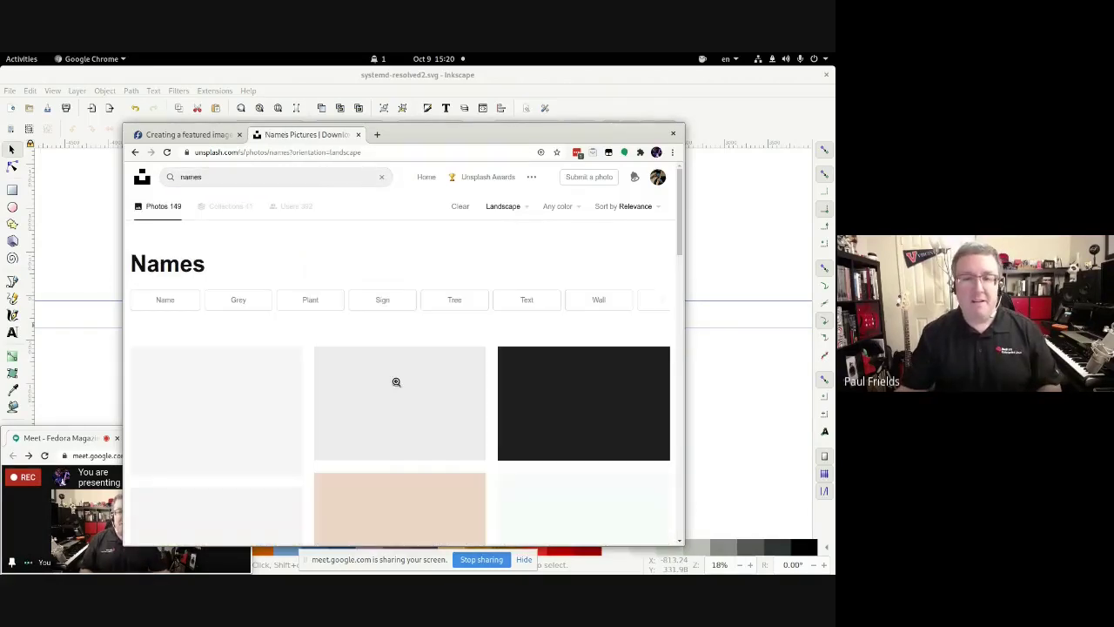
{"action": "scroll", "coordinate": [294, 342], "scroll_direction": "down", "scroll_amount": 1}
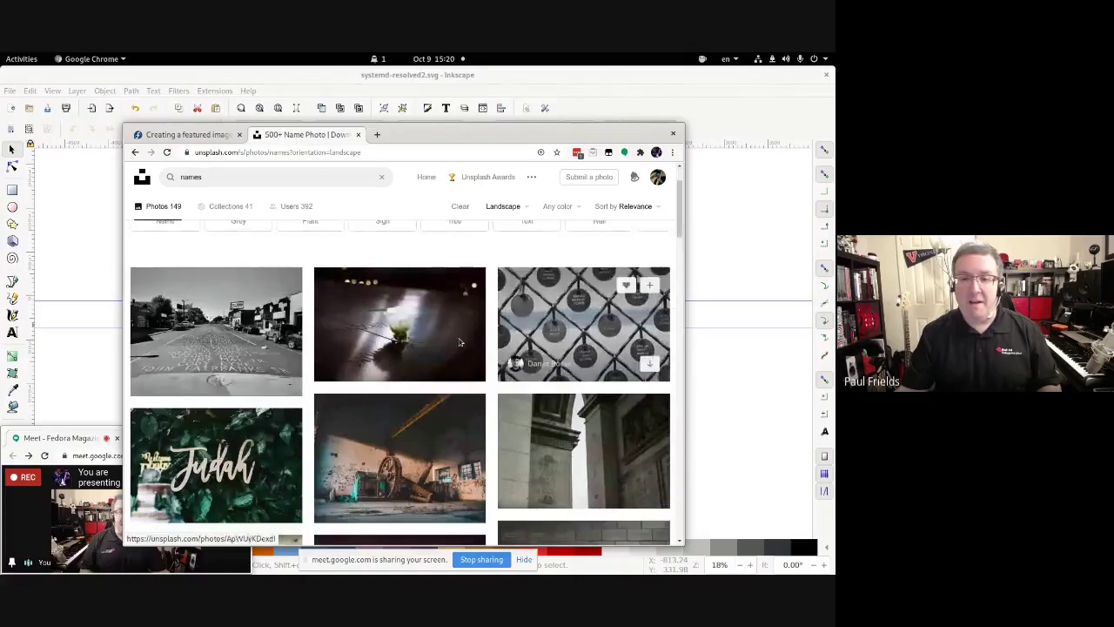
{"action": "scroll", "coordinate": [366, 356], "scroll_direction": "down", "scroll_amount": 1}
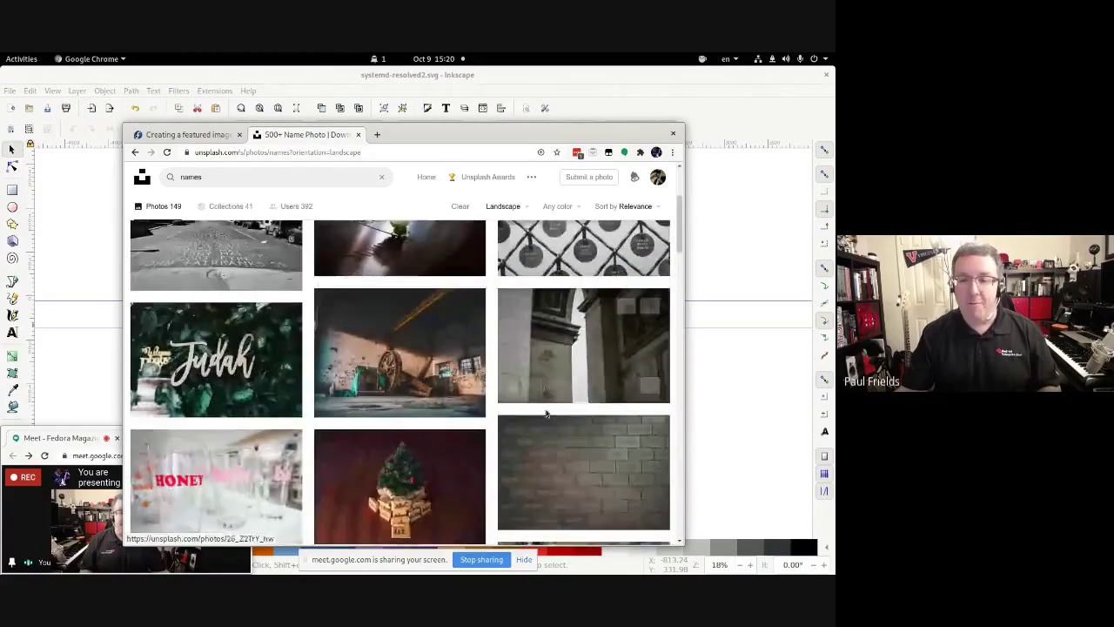
{"action": "scroll", "coordinate": [575, 400], "scroll_direction": "down", "scroll_amount": 1}
{"action": "scroll", "coordinate": [592, 413], "scroll_direction": "down", "scroll_amount": 1}
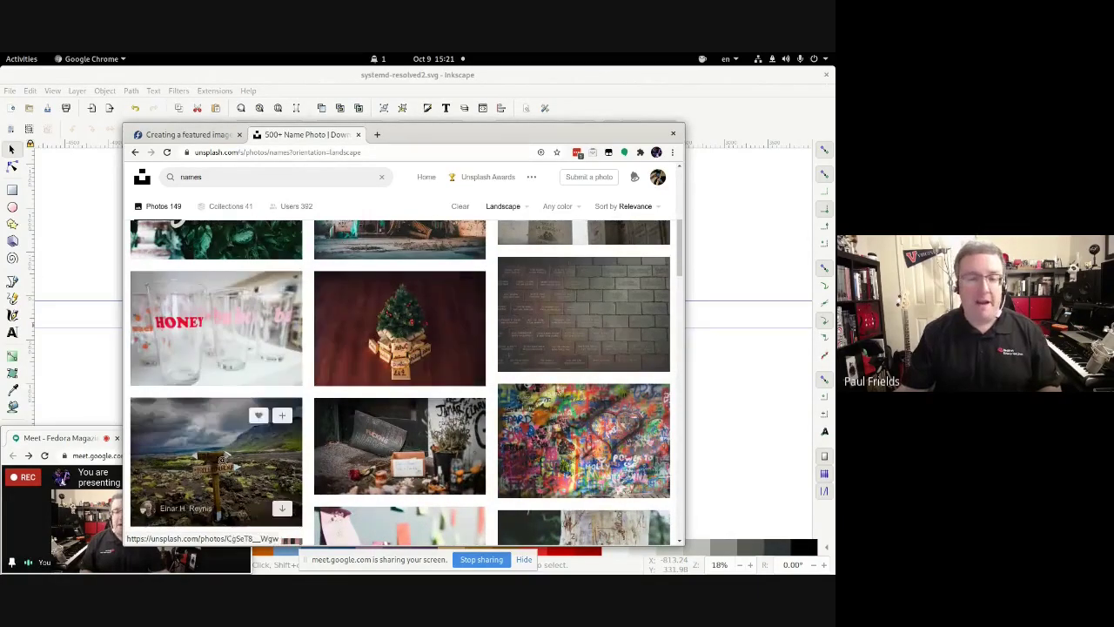
{"action": "scroll", "coordinate": [236, 478], "scroll_direction": "down", "scroll_amount": 3}
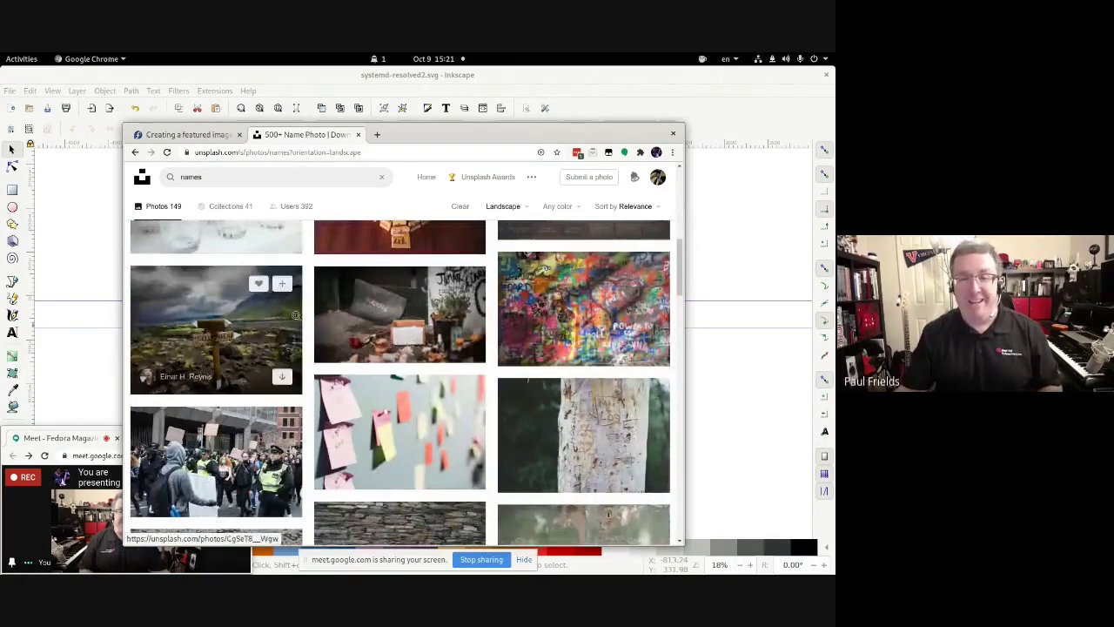
{"action": "scroll", "coordinate": [570, 313], "scroll_direction": "down", "scroll_amount": 2}
{"action": "scroll", "coordinate": [609, 305], "scroll_direction": "down", "scroll_amount": 5}
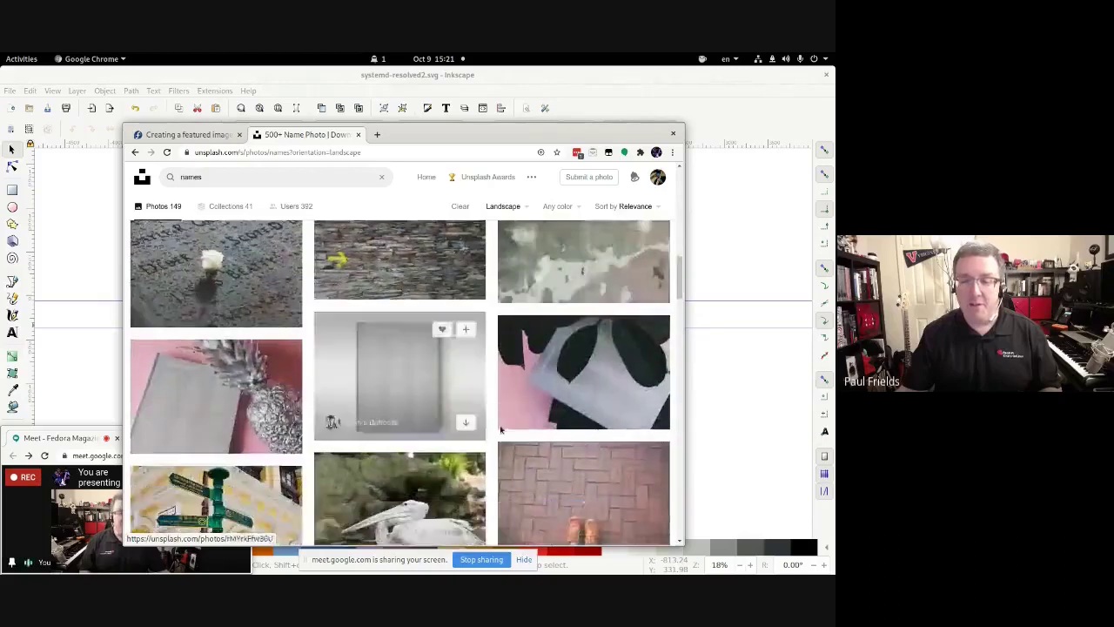
{"action": "left_click_drag", "start_coordinate": [682, 285], "coordinate": [680, 196]}
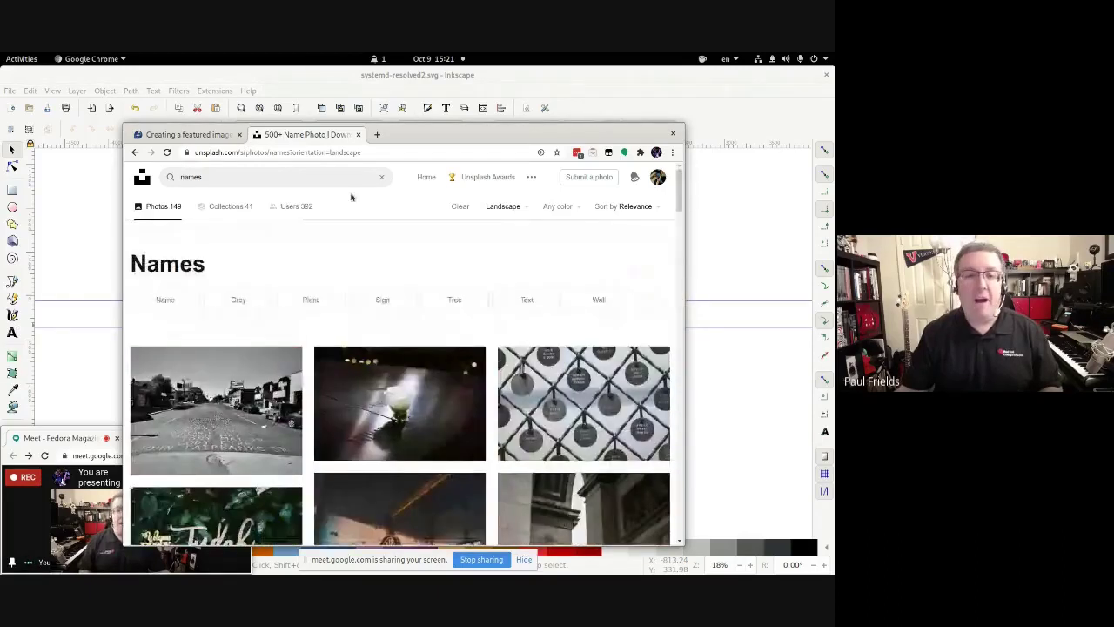
Step: Replace the Unsplash search term with "network" and run the search
{"action": "left_click", "coordinate": [324, 176]}
{"action": "key", "text": "BackSpace"}
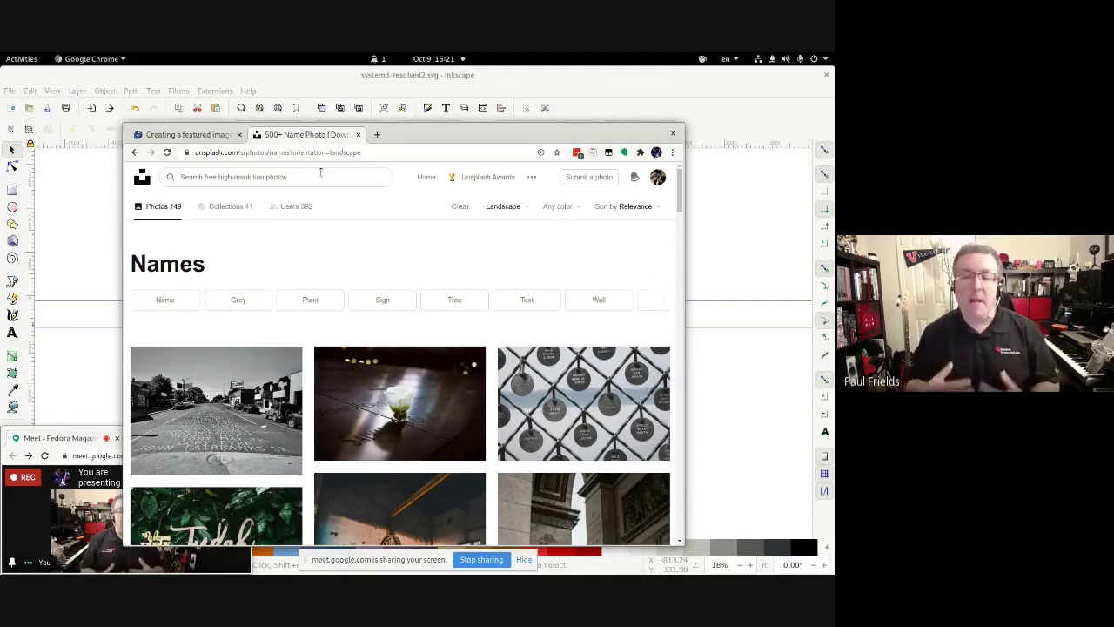
{"action": "left_click", "coordinate": [320, 172]}
{"action": "type", "text": "net"}
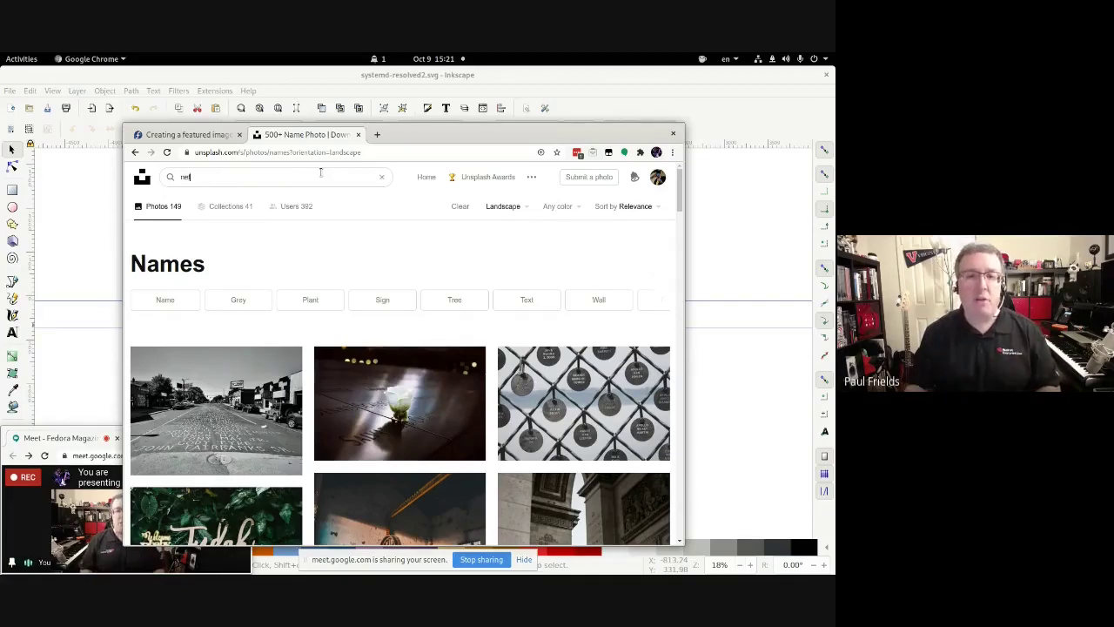
{"action": "type", "text": "work"}
{"action": "key", "text": "Return"}
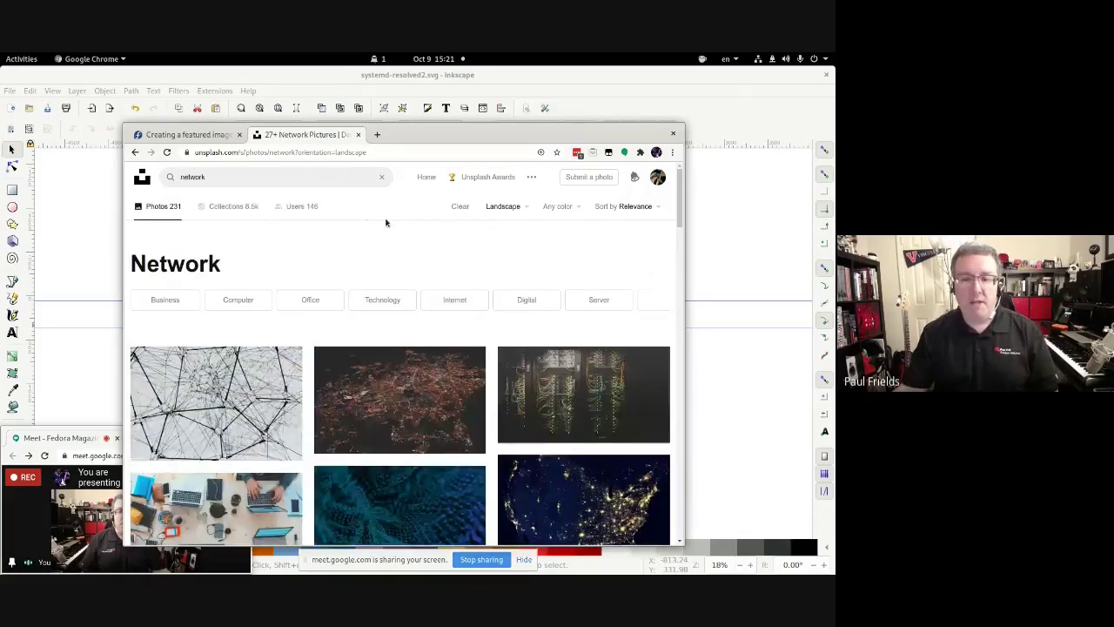
Step: Look through the network photos, preview the one of teal cables plugged into an Ethernet switch, and return to the results
{"action": "scroll", "coordinate": [385, 222], "scroll_direction": "down", "scroll_amount": 2}
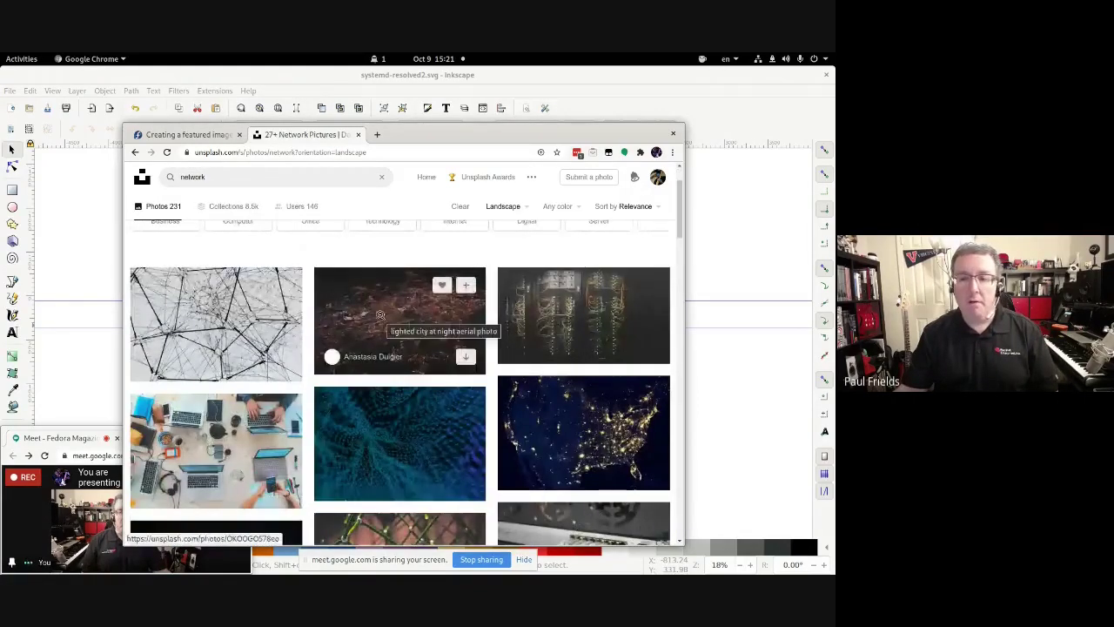
{"action": "scroll", "coordinate": [403, 368], "scroll_direction": "down", "scroll_amount": 3}
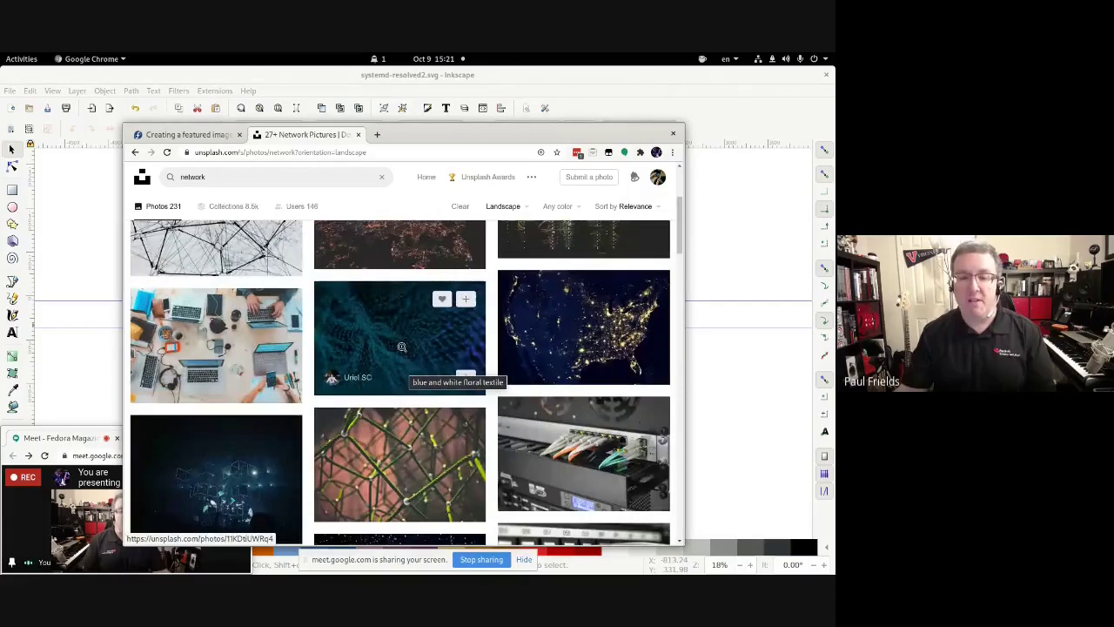
{"action": "scroll", "coordinate": [374, 446], "scroll_direction": "down", "scroll_amount": 3}
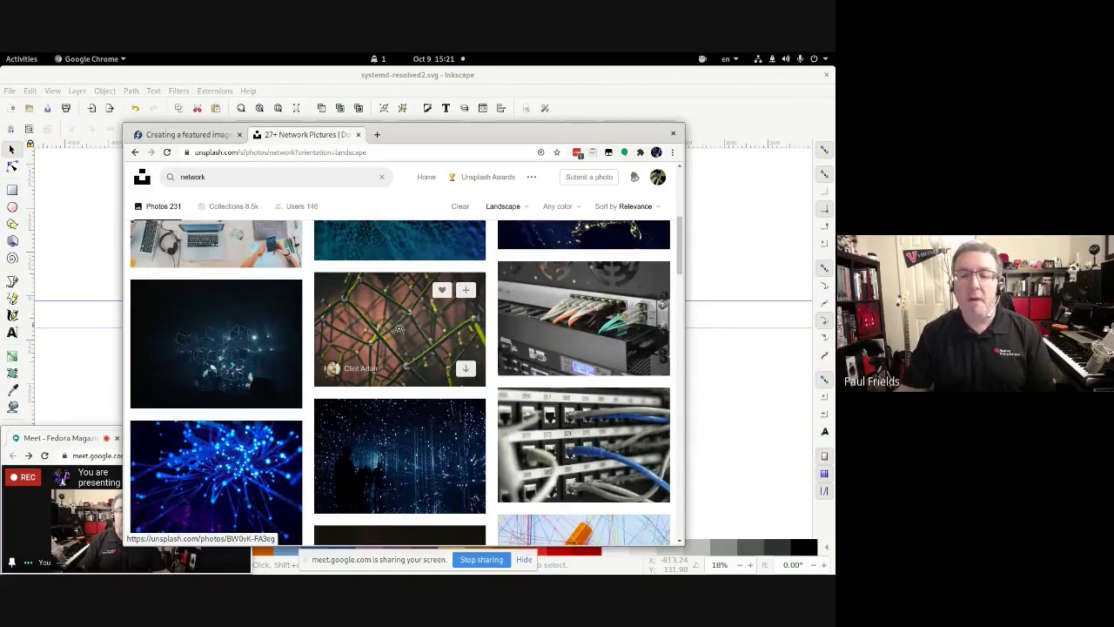
{"action": "scroll", "coordinate": [352, 294], "scroll_direction": "down", "scroll_amount": 3}
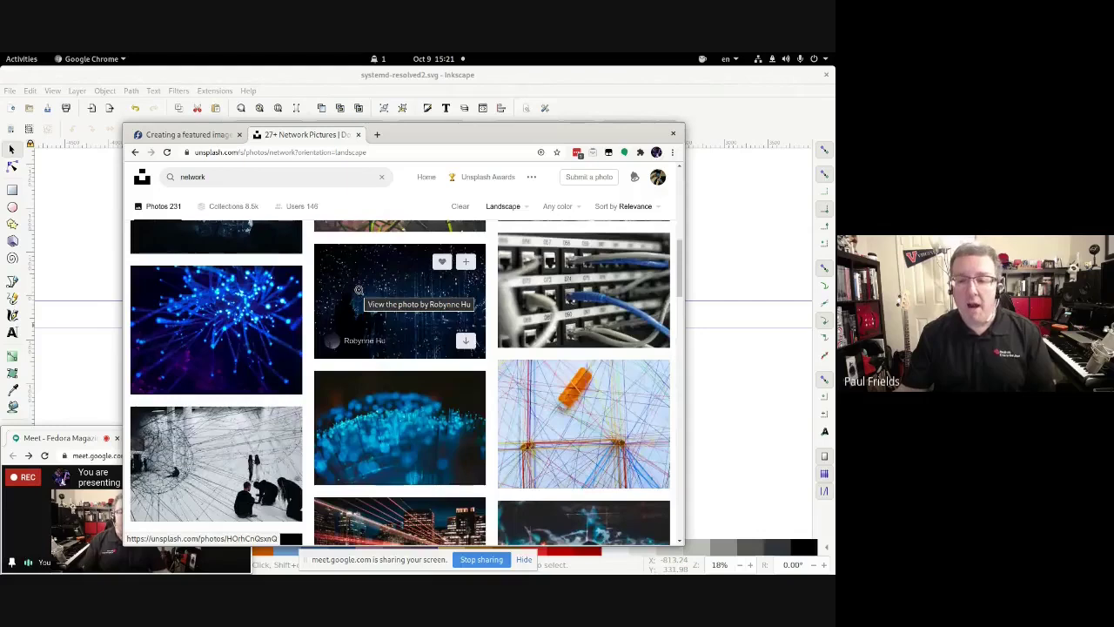
{"action": "scroll", "coordinate": [361, 283], "scroll_direction": "down", "scroll_amount": 5}
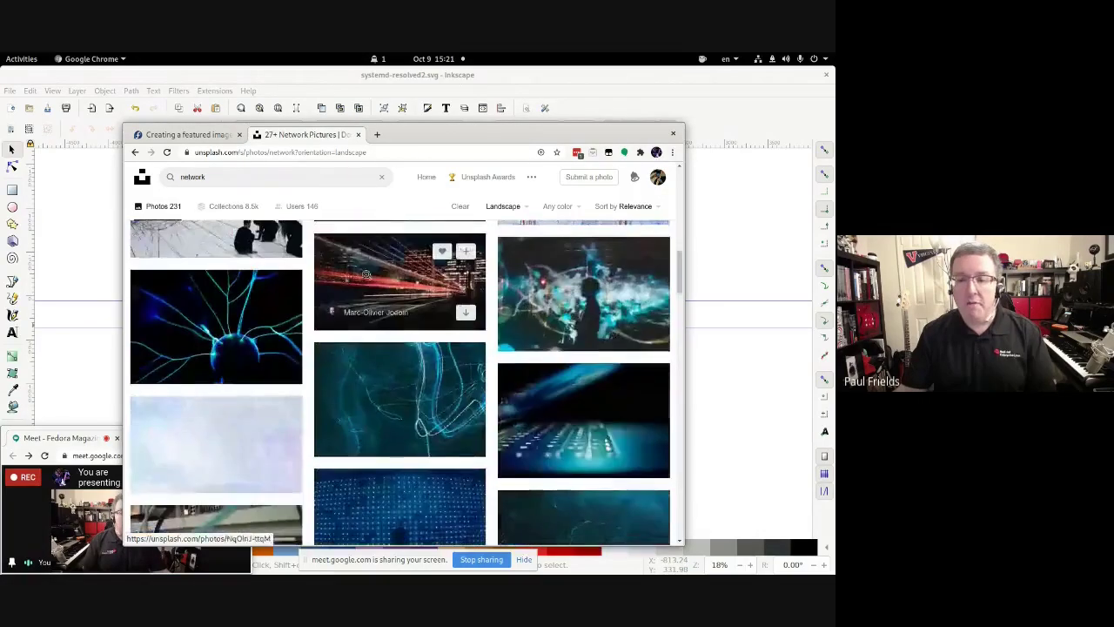
{"action": "scroll", "coordinate": [367, 277], "scroll_direction": "down", "scroll_amount": 2}
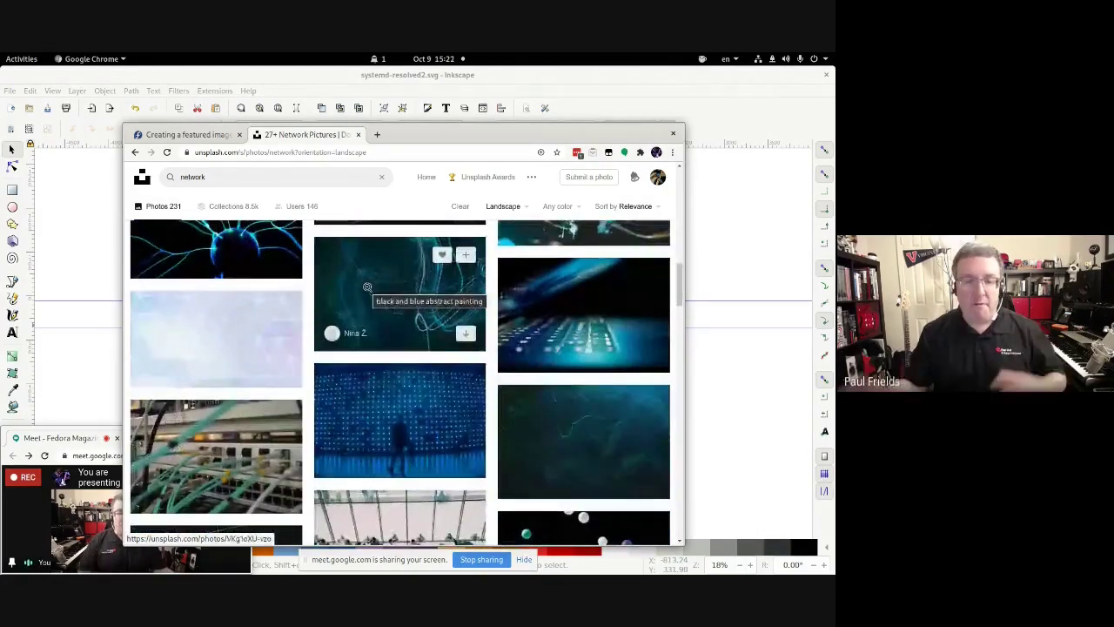
{"action": "scroll", "coordinate": [189, 326], "scroll_direction": "down", "scroll_amount": 2}
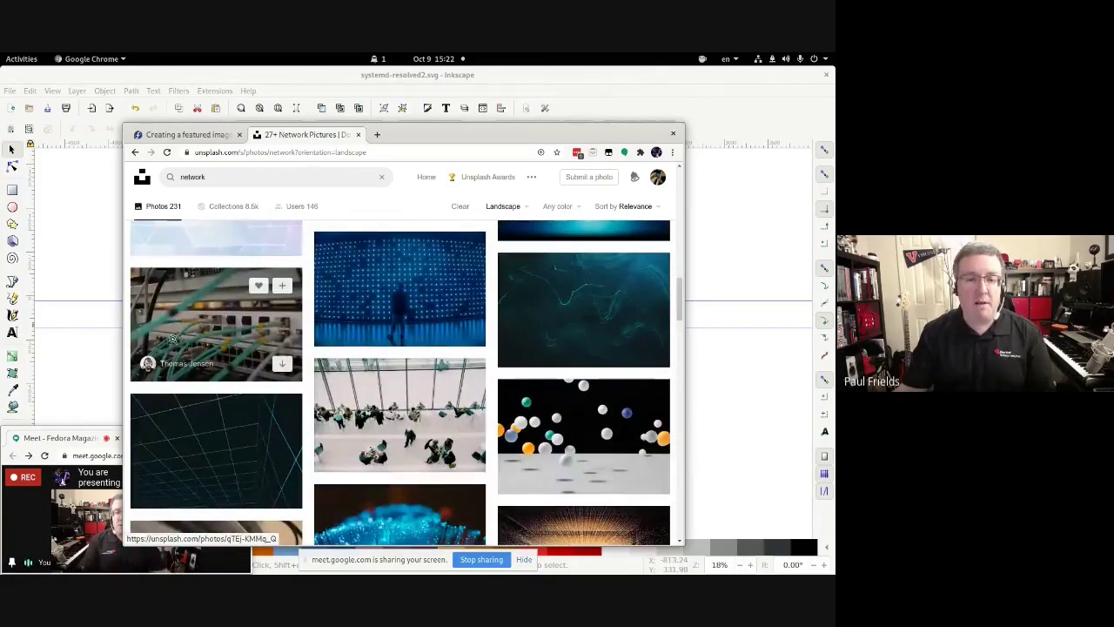
{"action": "left_click", "coordinate": [233, 342]}
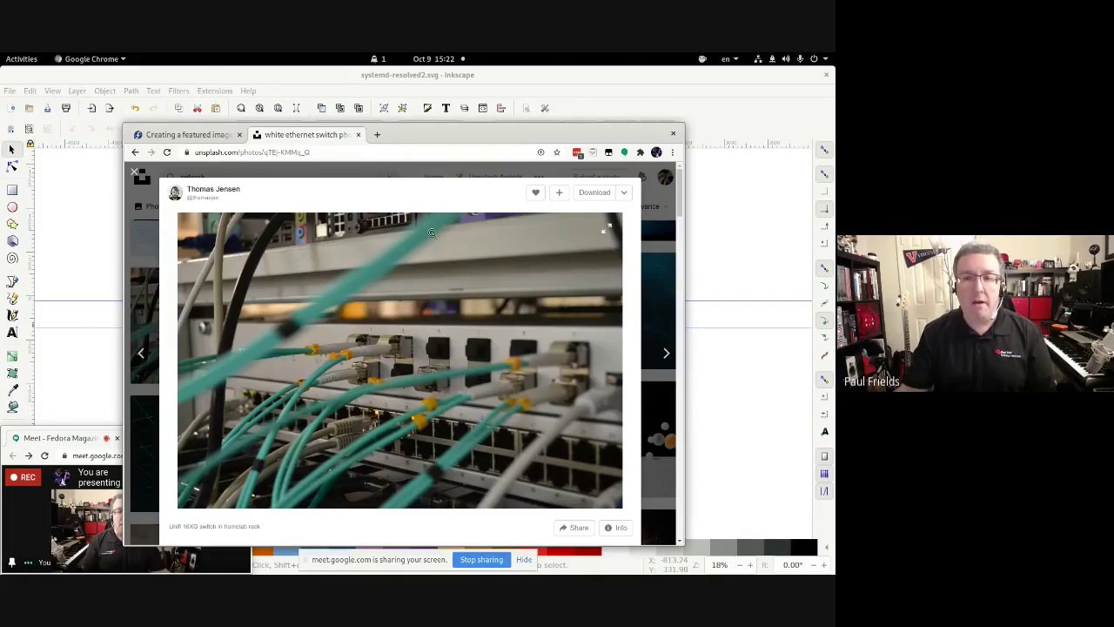
{"action": "left_click", "coordinate": [410, 172]}
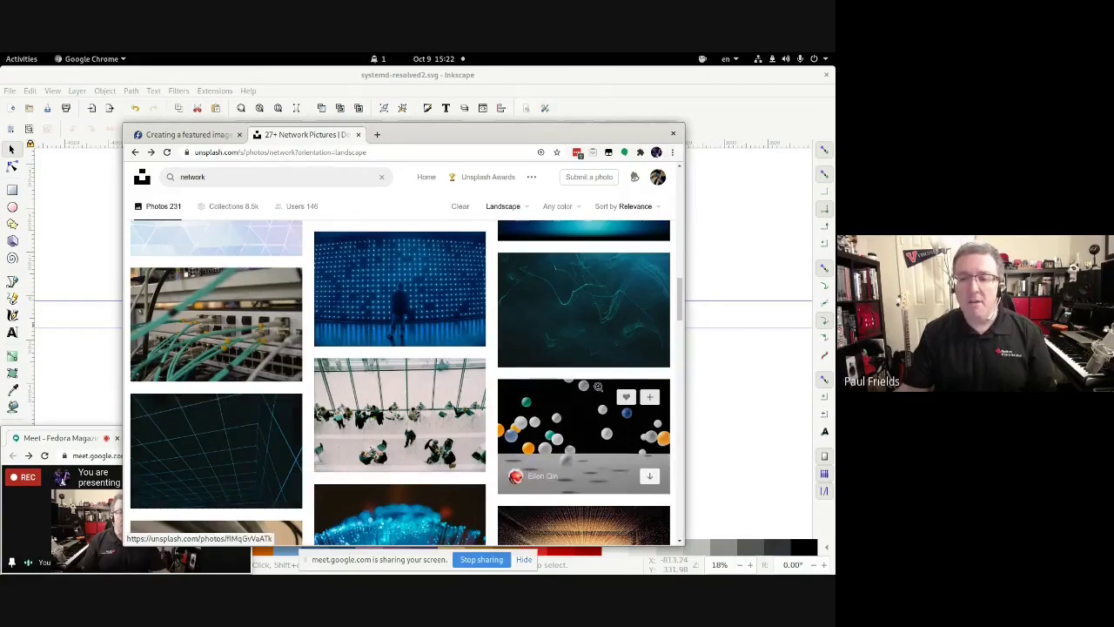
Step: Preview the photo of colored floating balls and the one of a dark room with grid lines, returning to the results after each
{"action": "left_click", "coordinate": [585, 409]}
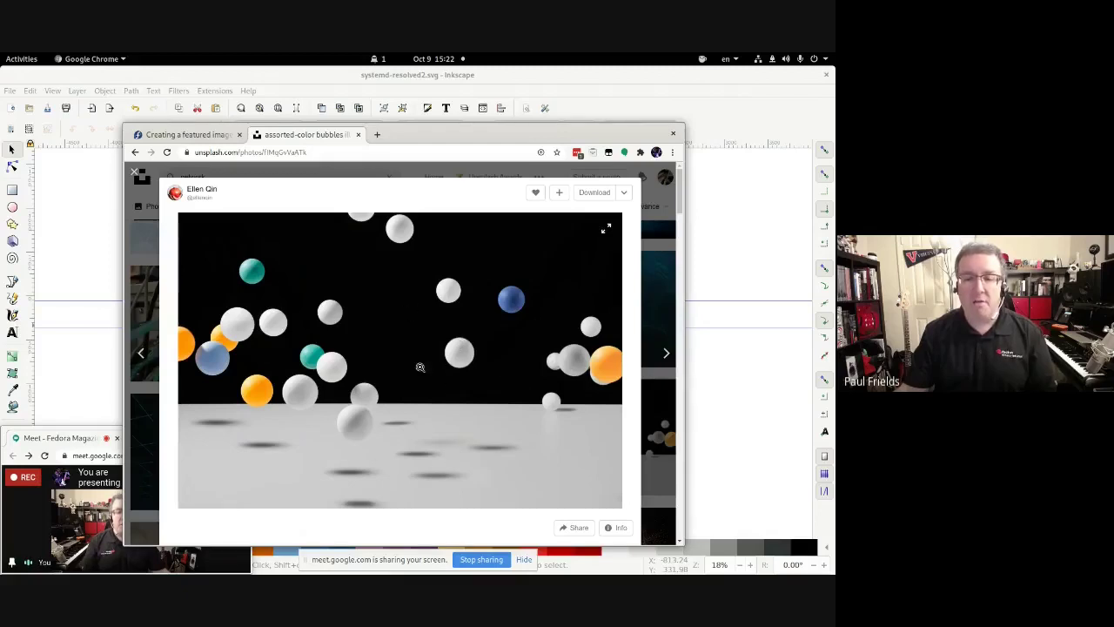
{"action": "left_click", "coordinate": [492, 166]}
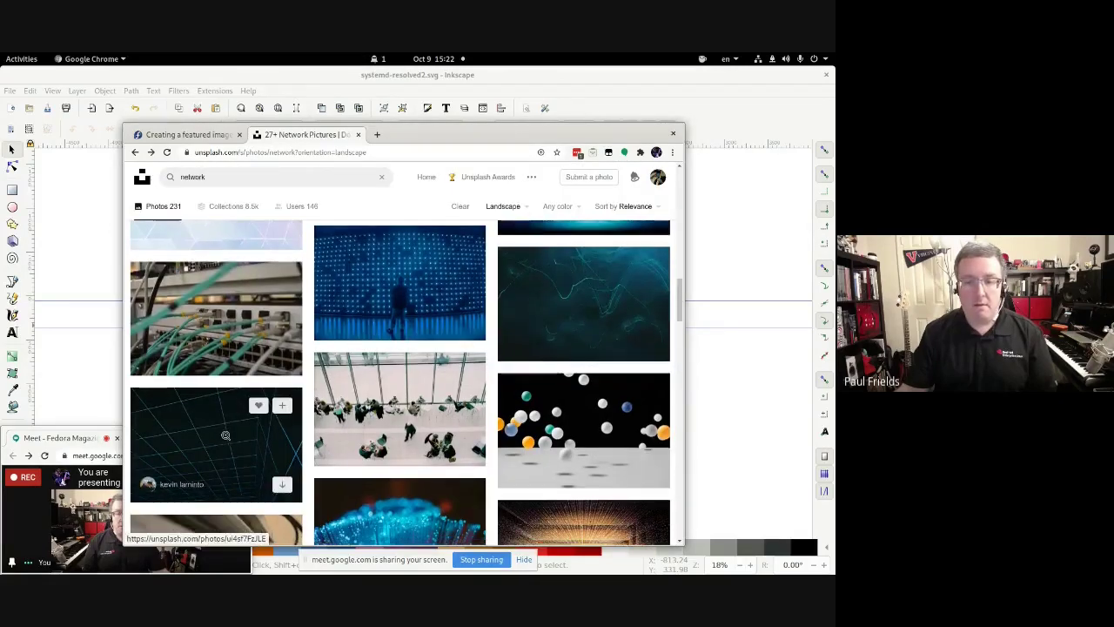
{"action": "scroll", "coordinate": [225, 435], "scroll_direction": "down", "scroll_amount": 2}
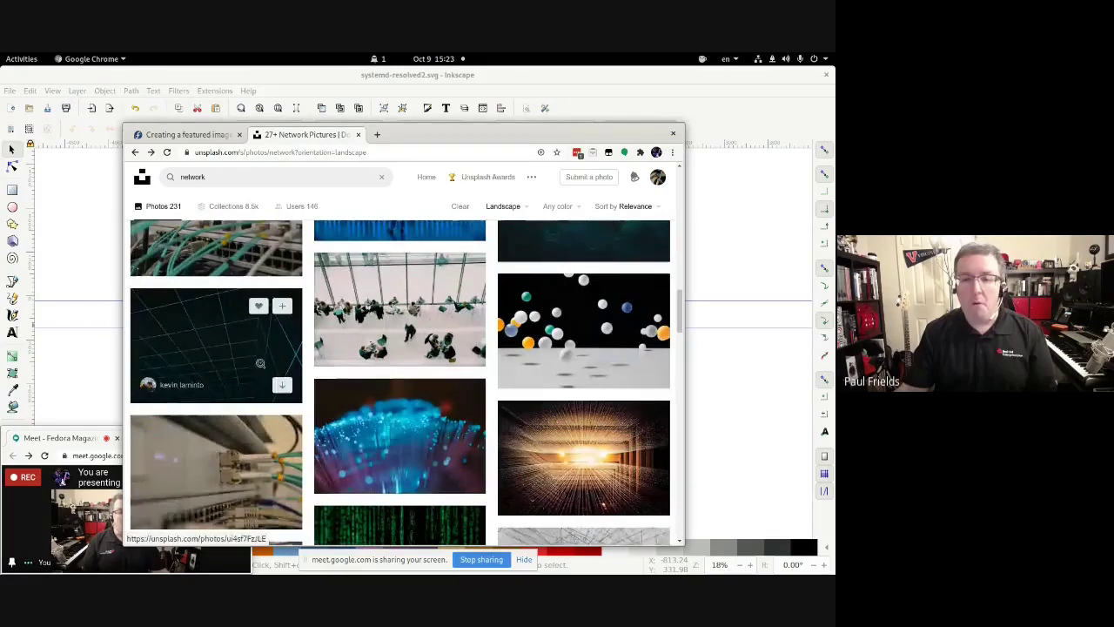
{"action": "left_click", "coordinate": [265, 336]}
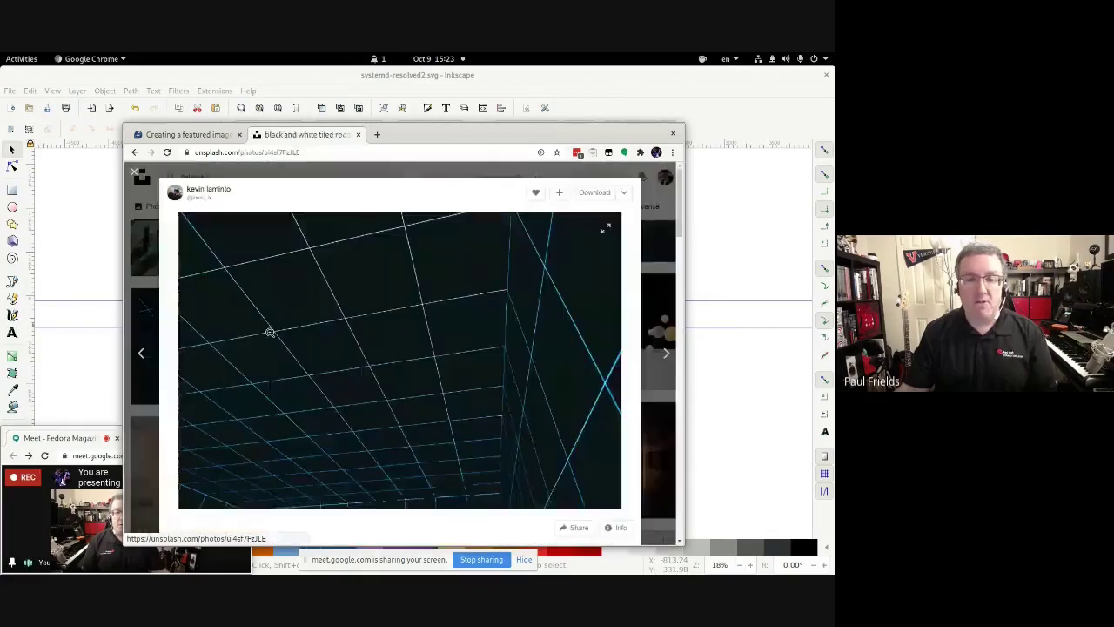
{"action": "left_click", "coordinate": [403, 170]}
{"action": "scroll", "coordinate": [393, 291], "scroll_direction": "up", "scroll_amount": 2}
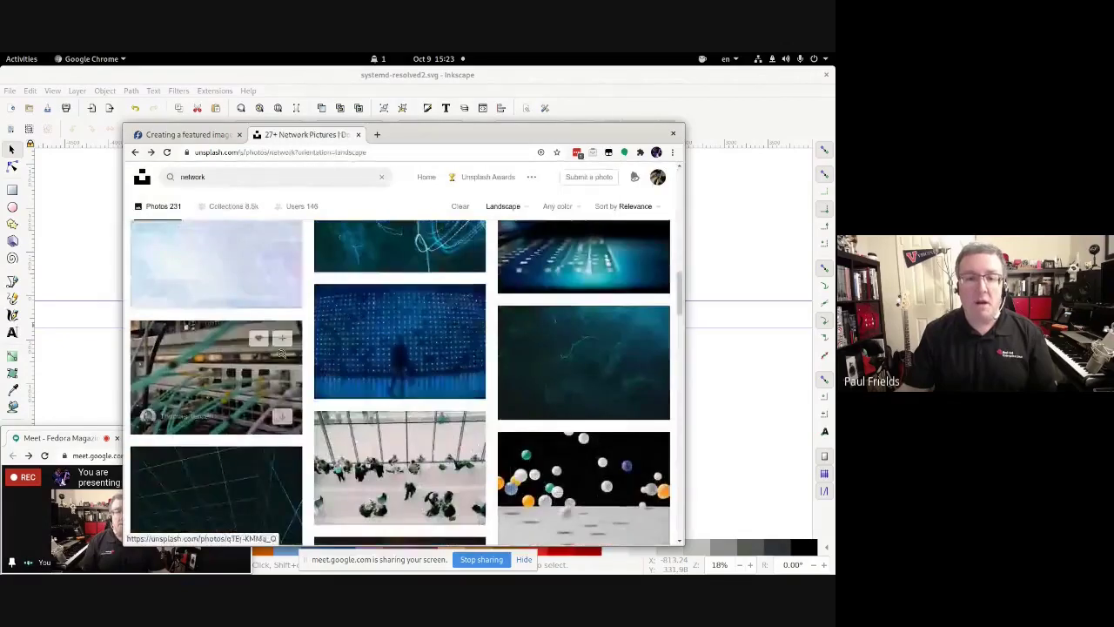
Step: Preview the polyhedral wall photo and the teal wave artwork photo among the network results, returning to the results after each
{"action": "scroll", "coordinate": [239, 348], "scroll_direction": "up", "scroll_amount": 1}
{"action": "left_click", "coordinate": [229, 350]}
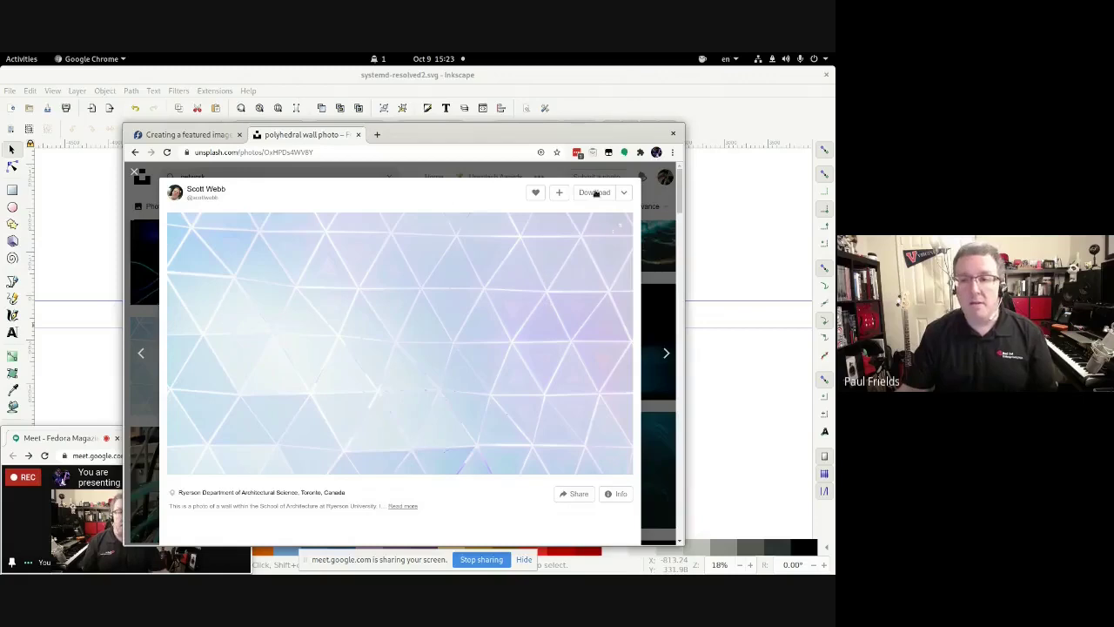
{"action": "left_click", "coordinate": [490, 171]}
{"action": "scroll", "coordinate": [463, 180], "scroll_direction": "down", "scroll_amount": 7}
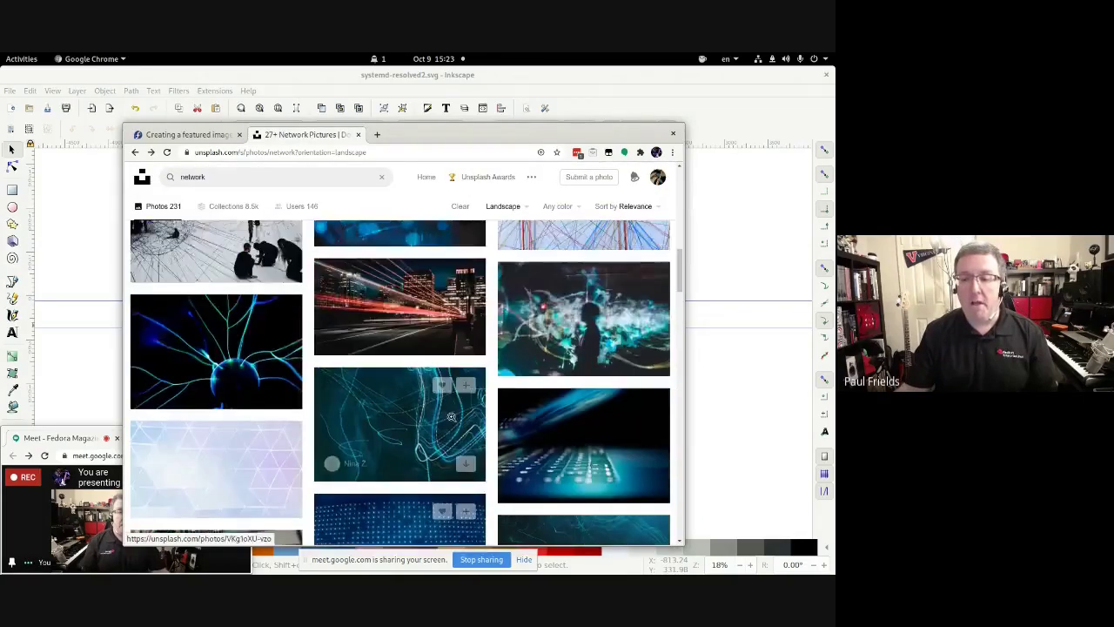
{"action": "left_click", "coordinate": [543, 296]}
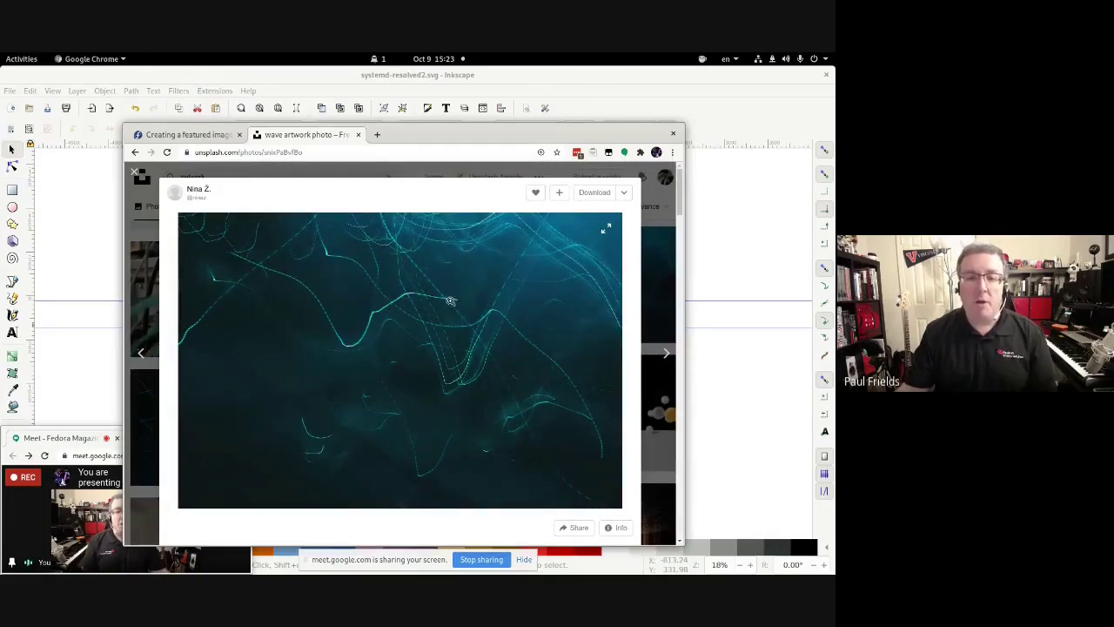
{"action": "left_click", "coordinate": [401, 174]}
{"action": "scroll", "coordinate": [496, 473], "scroll_direction": "up", "scroll_amount": 10}
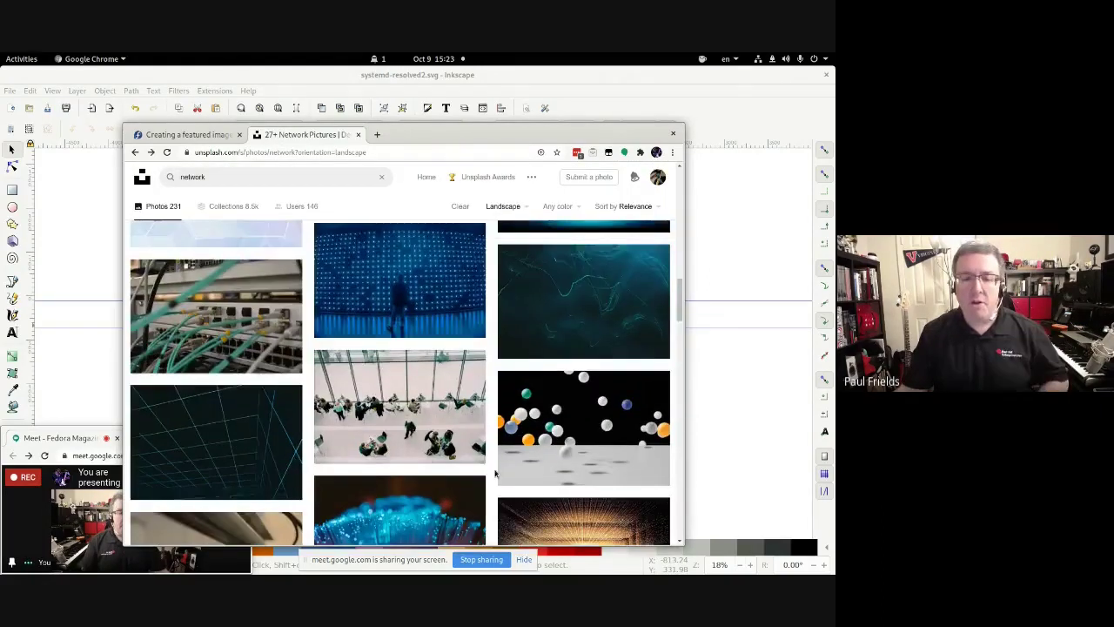
{"action": "scroll", "coordinate": [495, 473], "scroll_direction": "up", "scroll_amount": 10}
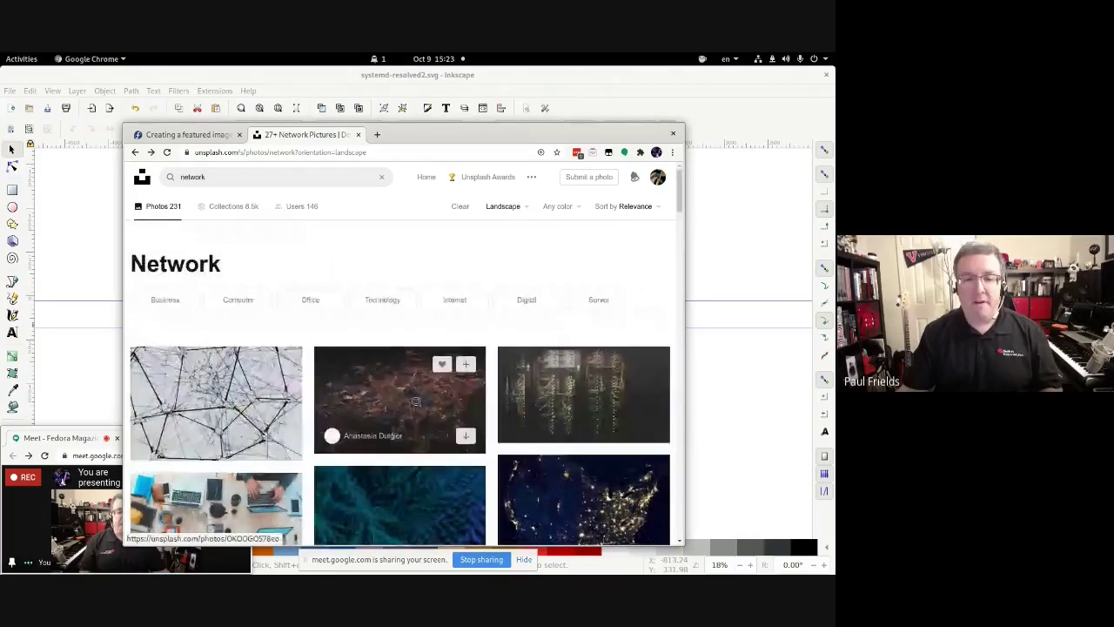
Step: Replace the Unsplash search term with "colors" and run the search
{"action": "left_click", "coordinate": [290, 175]}
{"action": "type", "text": "colors"}
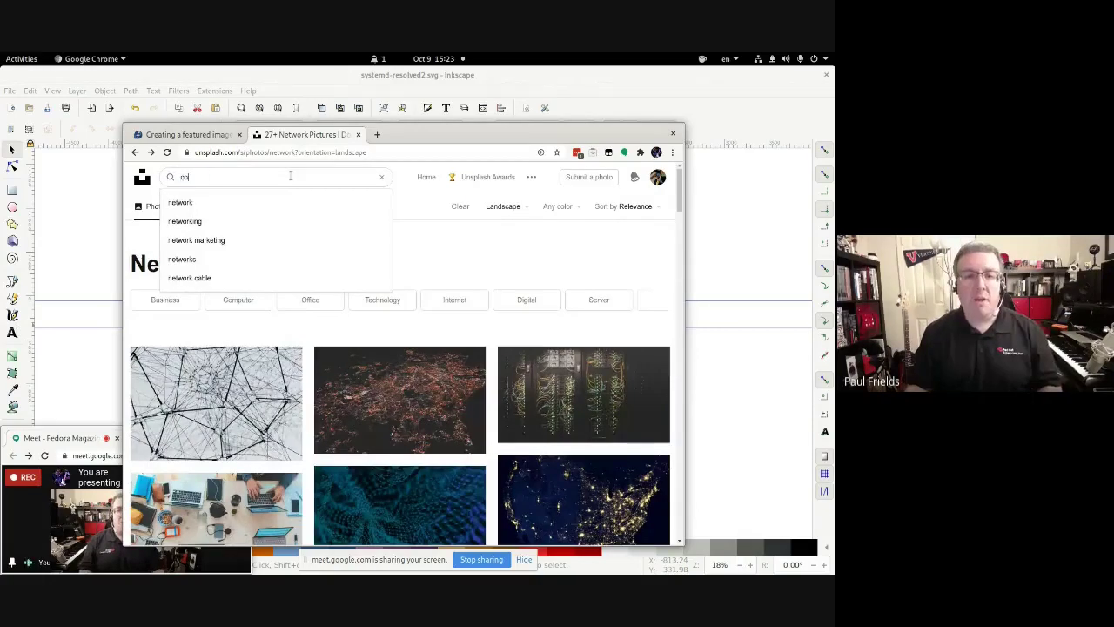
{"action": "key", "text": "Return"}
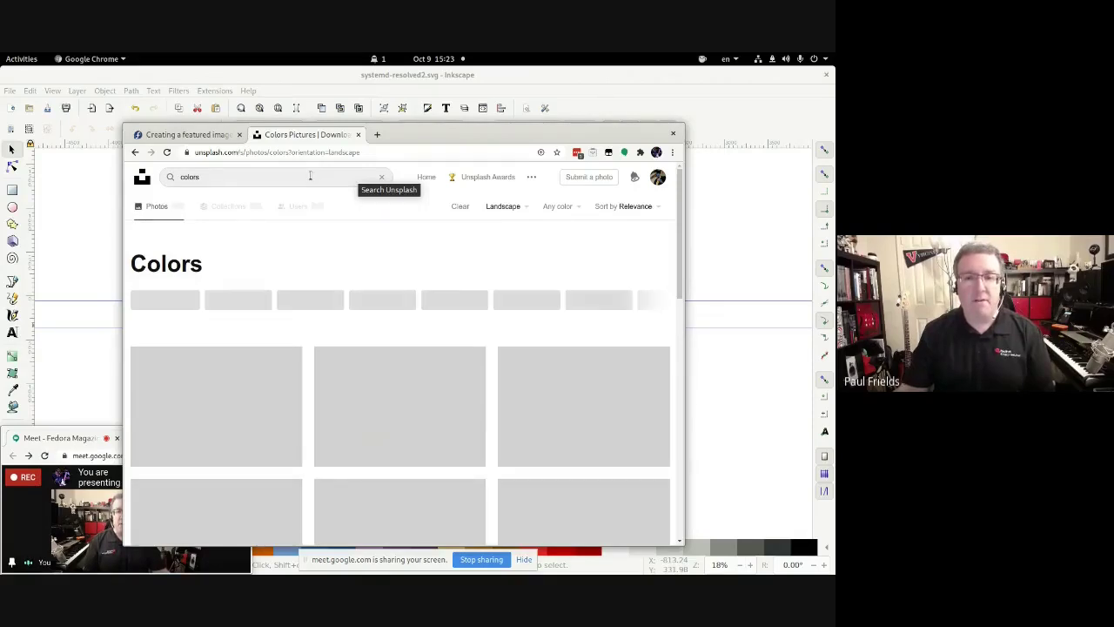
Step: Look through the color photos, open the one of blue, red and black smoke, and download it
{"action": "scroll", "coordinate": [348, 278], "scroll_direction": "down", "scroll_amount": 5}
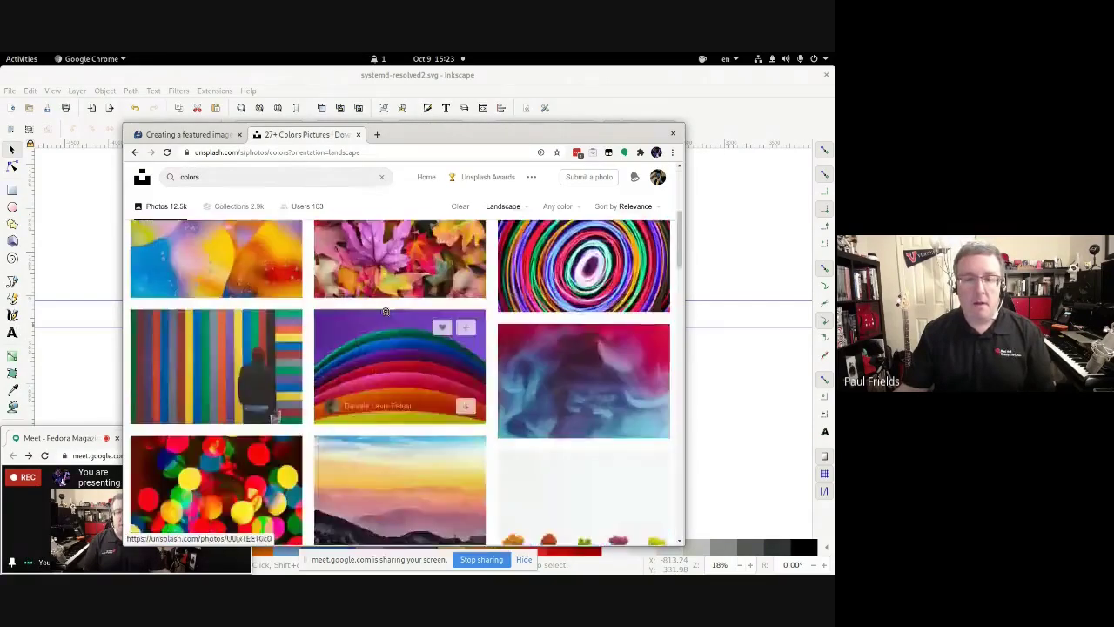
{"action": "scroll", "coordinate": [359, 313], "scroll_direction": "down", "scroll_amount": 1}
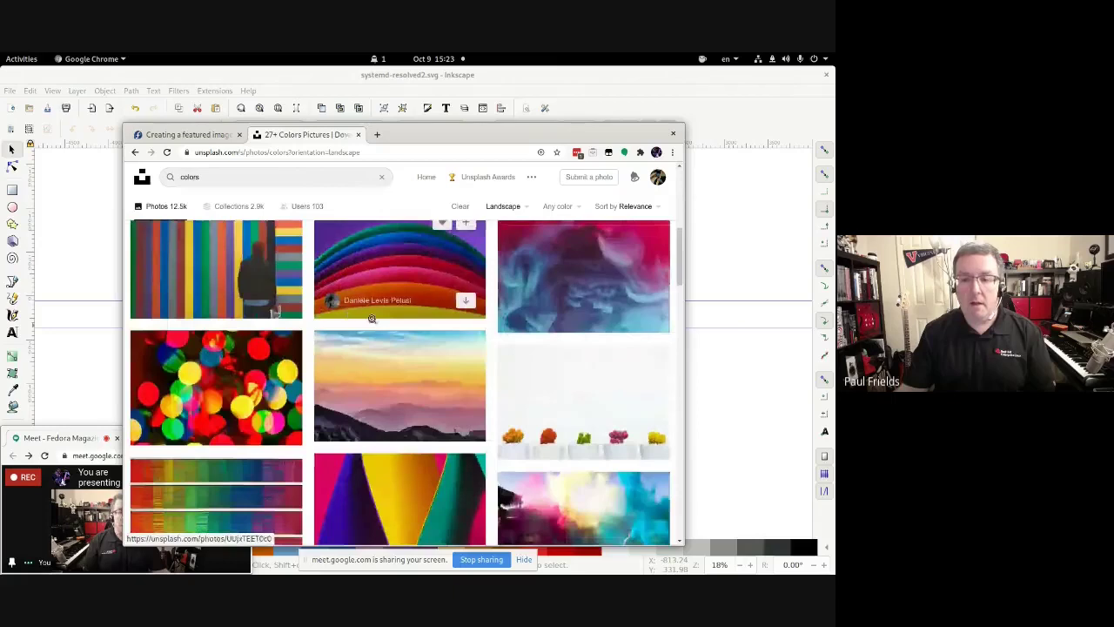
{"action": "scroll", "coordinate": [348, 316], "scroll_direction": "down", "scroll_amount": 1}
{"action": "scroll", "coordinate": [349, 313], "scroll_direction": "up", "scroll_amount": 2}
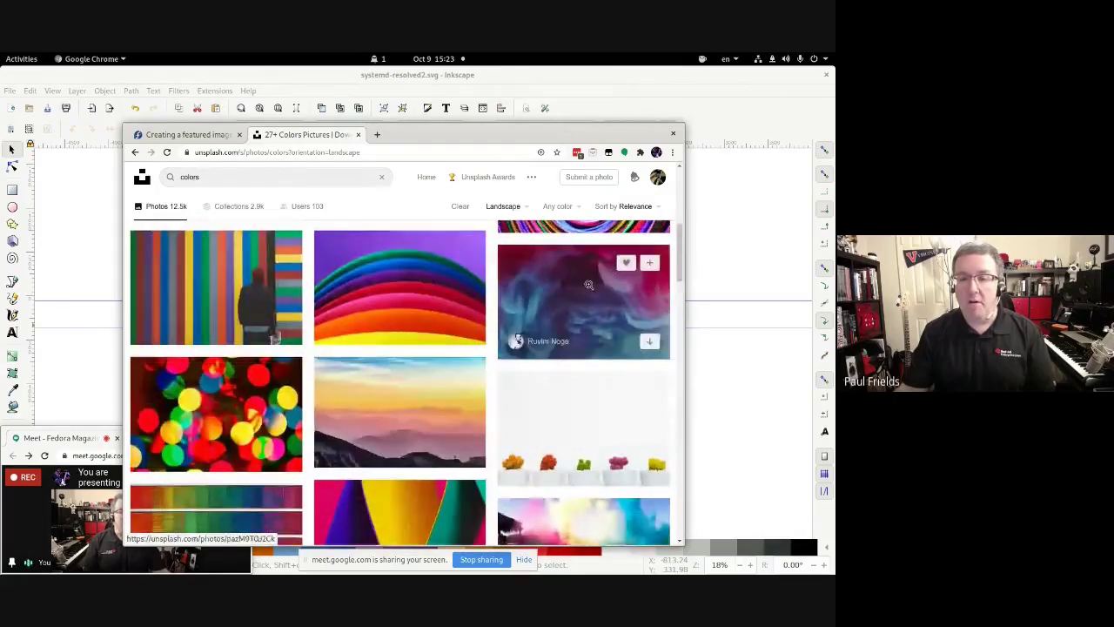
{"action": "left_click", "coordinate": [577, 304]}
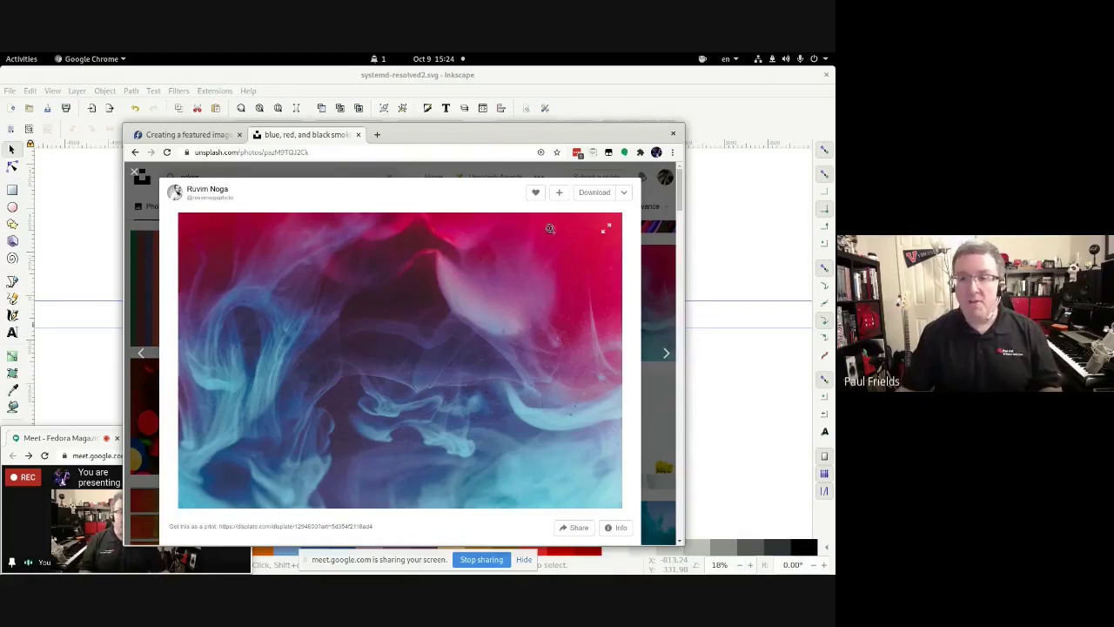
{"action": "left_click", "coordinate": [594, 192]}
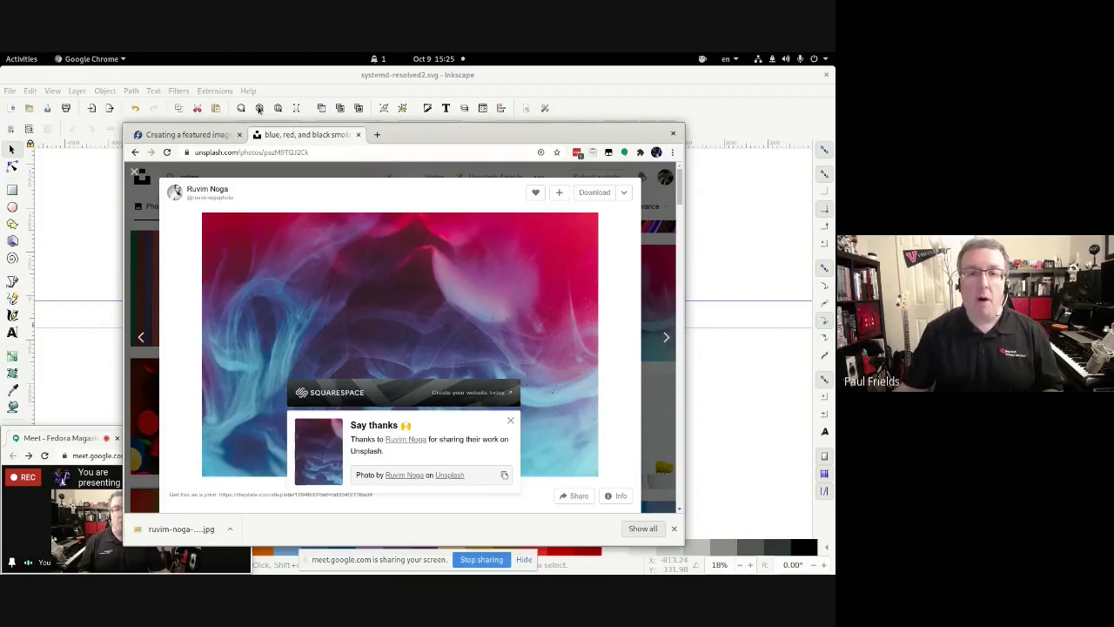
Step: Switch to the terminal and check the downloaded smoke photo's file size in a long listing of the Download folder's "(1)" JPEG
{"action": "left_click", "coordinate": [187, 135]}
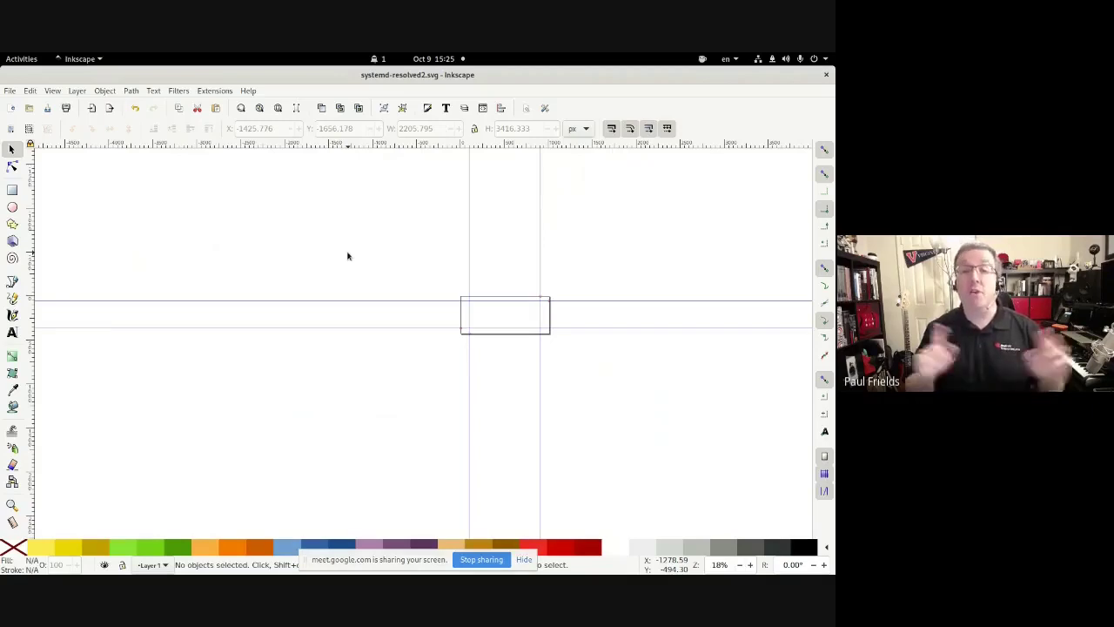
{"action": "key", "text": "alt"}
{"action": "key", "text": "alt+Tab"}
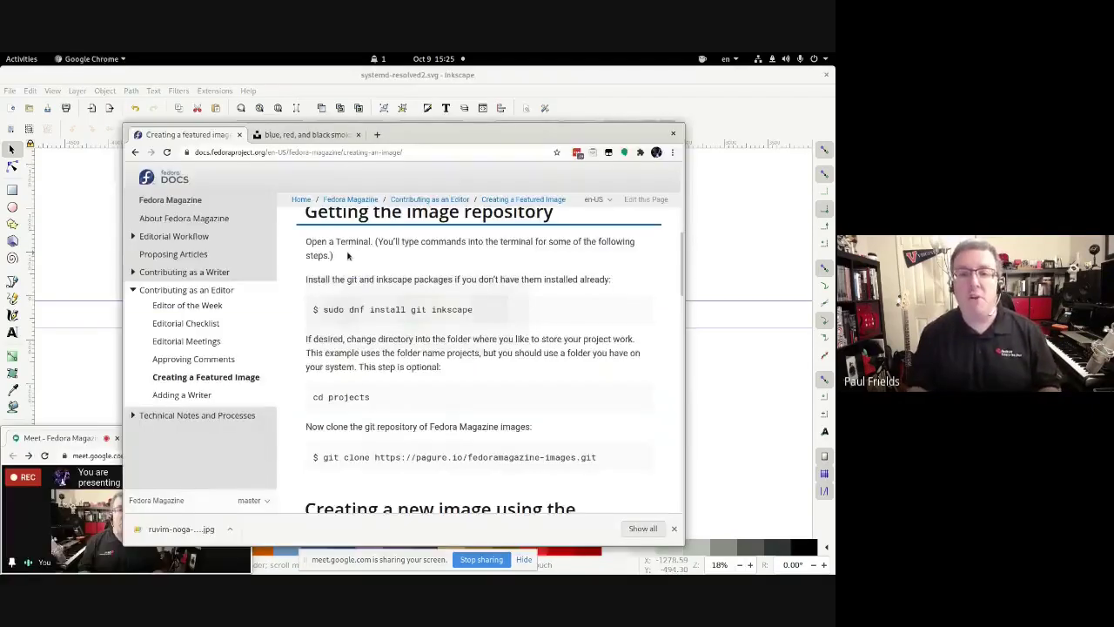
{"action": "key", "text": "alt+Tab"}
{"action": "key", "text": "alt+Tab"}
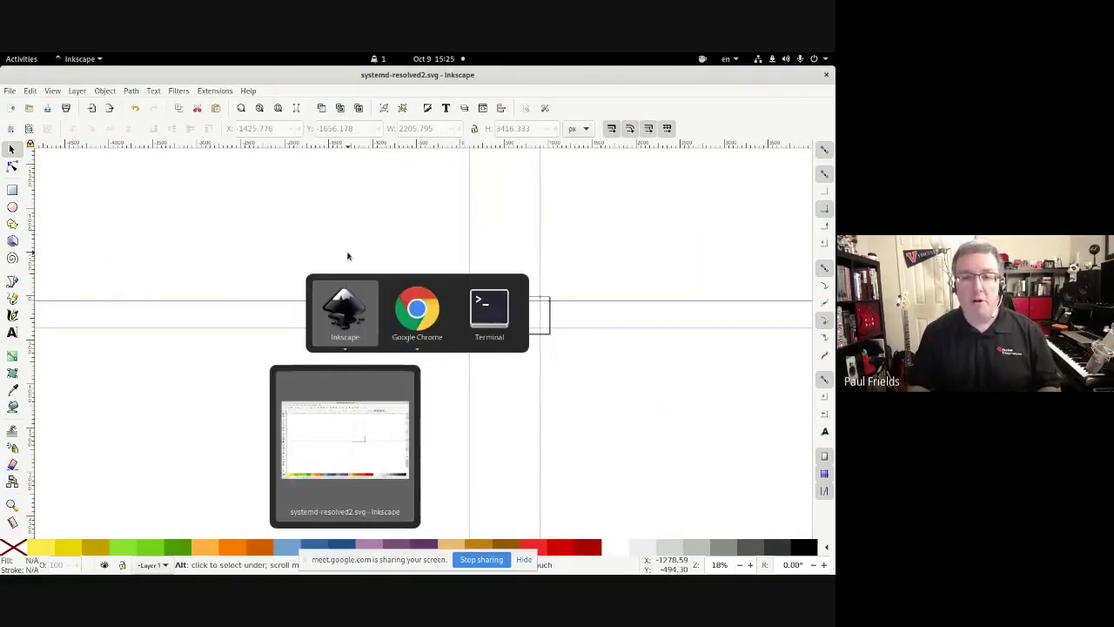
{"action": "key", "text": "alt+Tab"}
{"action": "key", "text": "alt+Tab"}
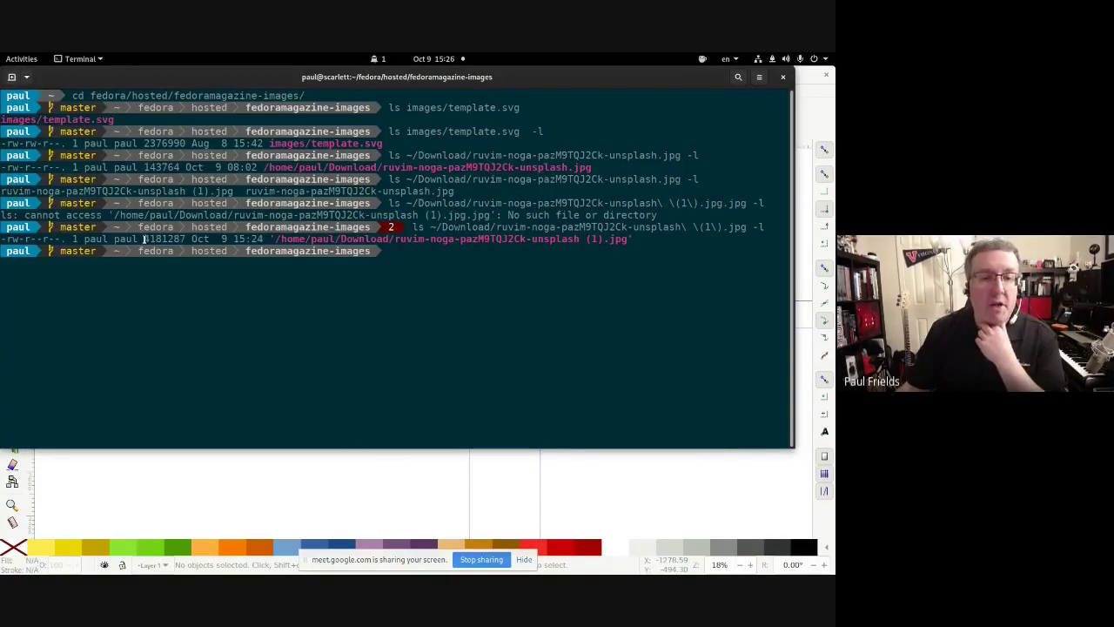
{"action": "left_click_drag", "start_coordinate": [144, 238], "coordinate": [185, 239]}
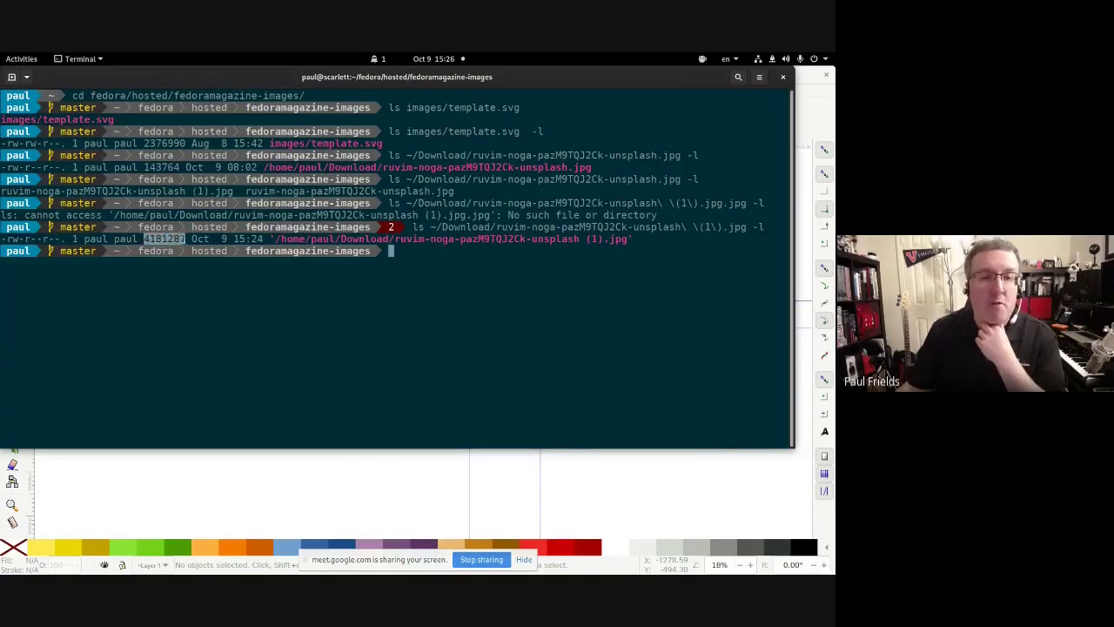
{"action": "left_click", "coordinate": [437, 250]}
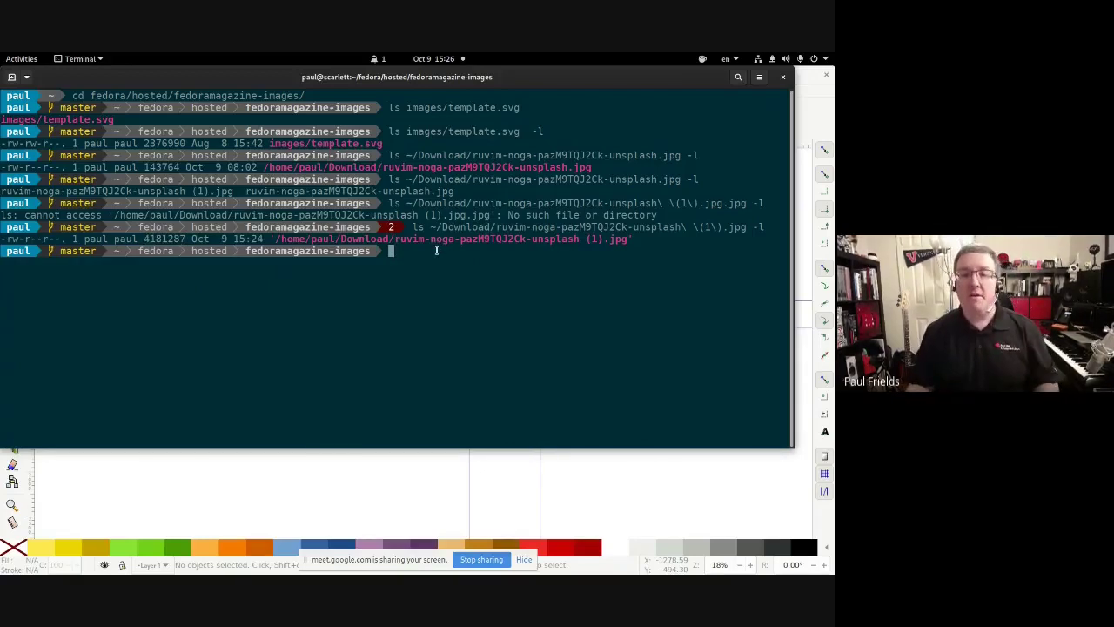
Step: Launch GIMP from the terminal with the downloaded "unsplash (1).jpg" smoke photo in ~/Download
{"action": "type", "text": "gimp -"}
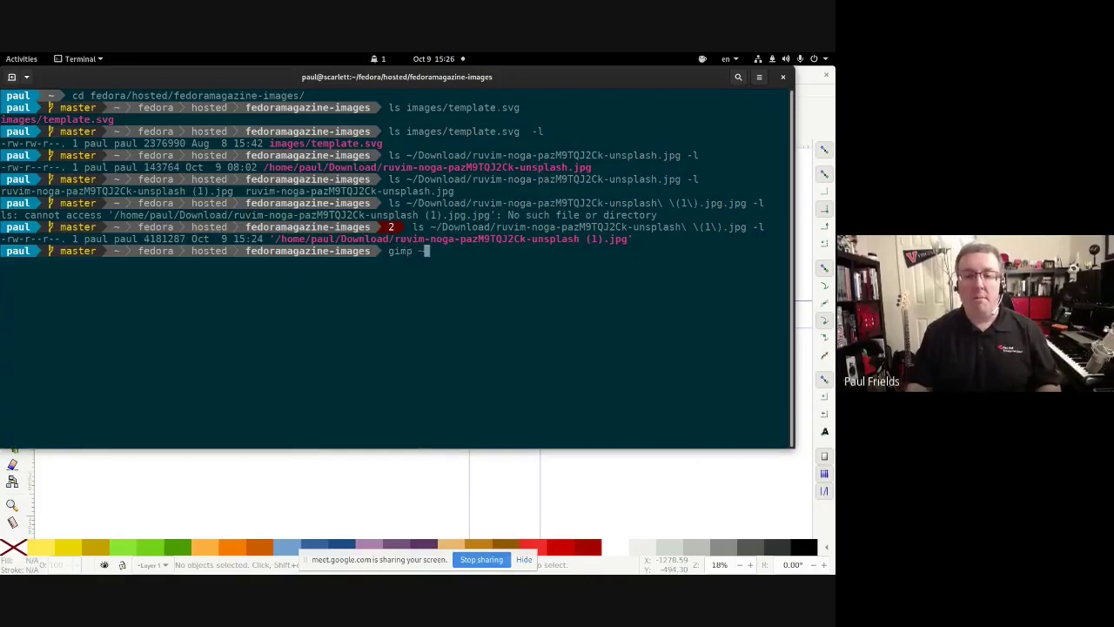
{"action": "type", "text": "/Download/ruvim-noga-pazM9TQJ2Ck-unsplash"}
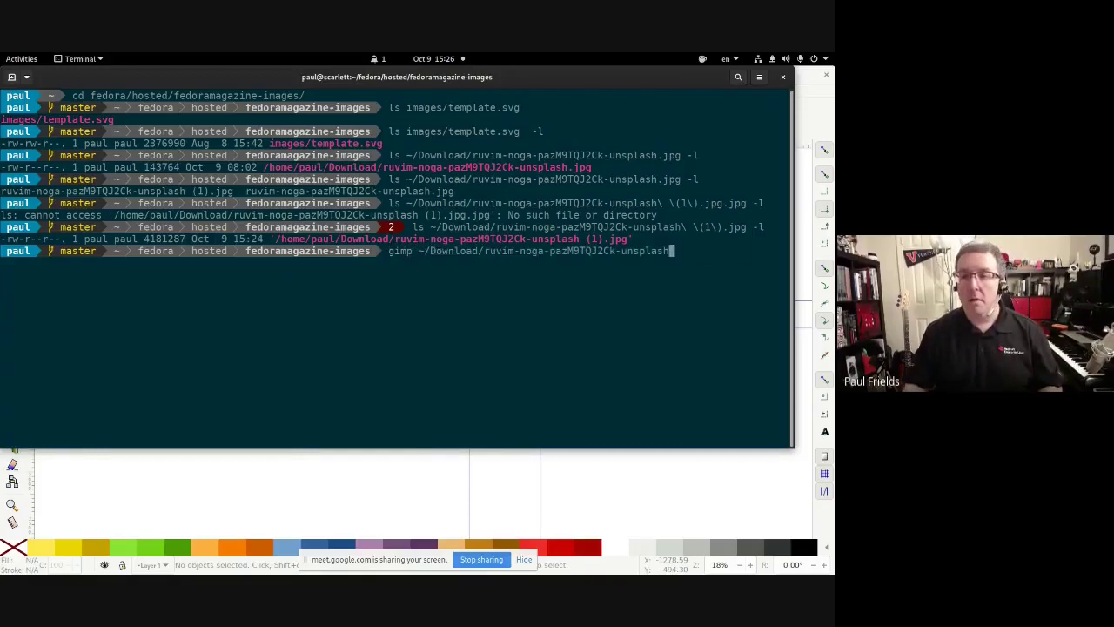
{"action": "type", "text": "\\ \\(1\\).jpg"}
{"action": "key", "text": "Return"}
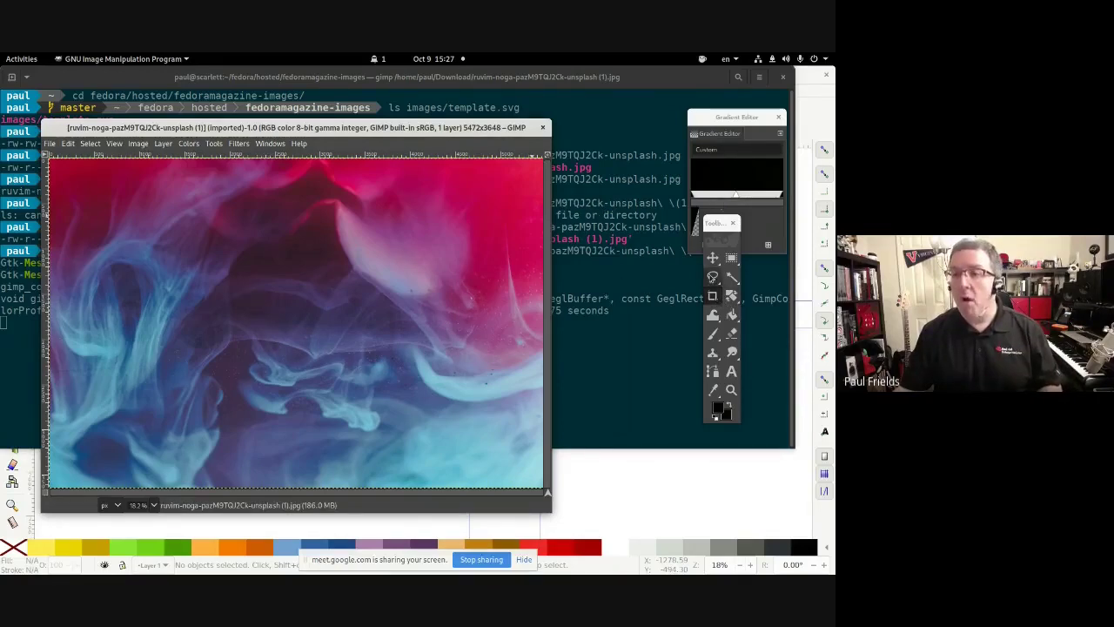
Step: Crop the photo across its full width at the fixed 1890:800 aspect ratio, about 5472 × 2316 px, starting about 666 px from the top edge
{"action": "double_click", "coordinate": [711, 296]}
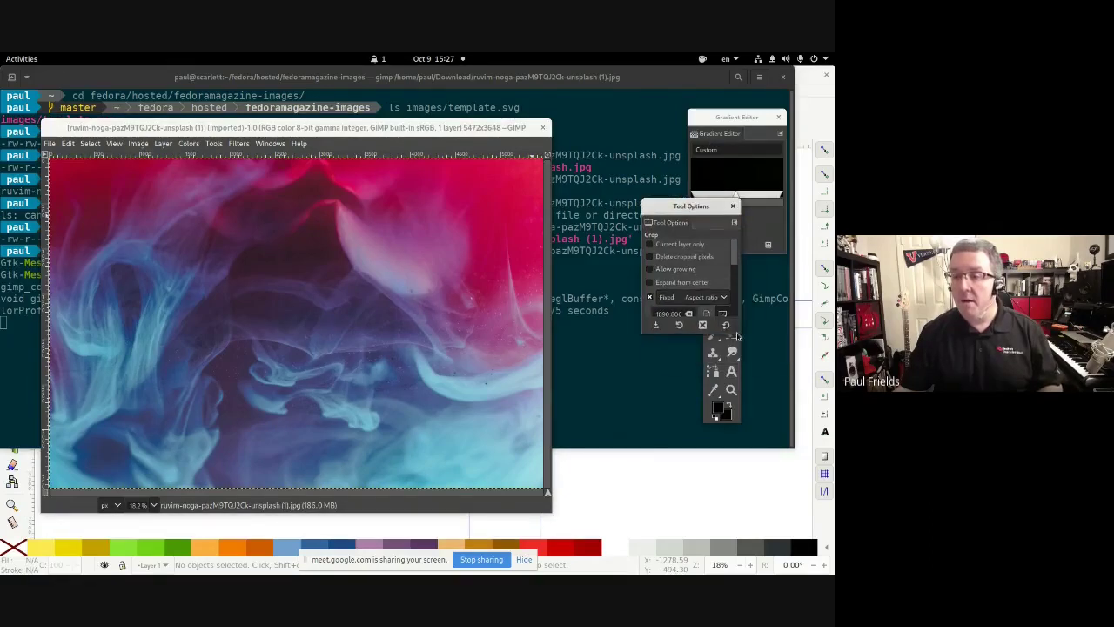
{"action": "left_click_drag", "start_coordinate": [736, 336], "coordinate": [782, 415]}
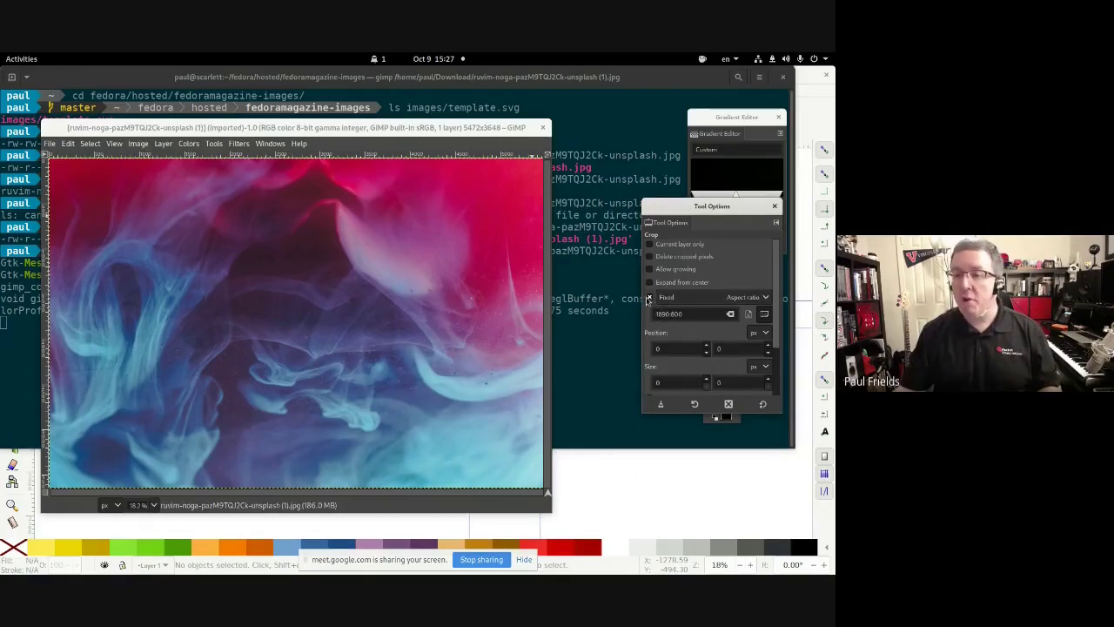
{"action": "left_click_drag", "start_coordinate": [658, 313], "coordinate": [682, 315]}
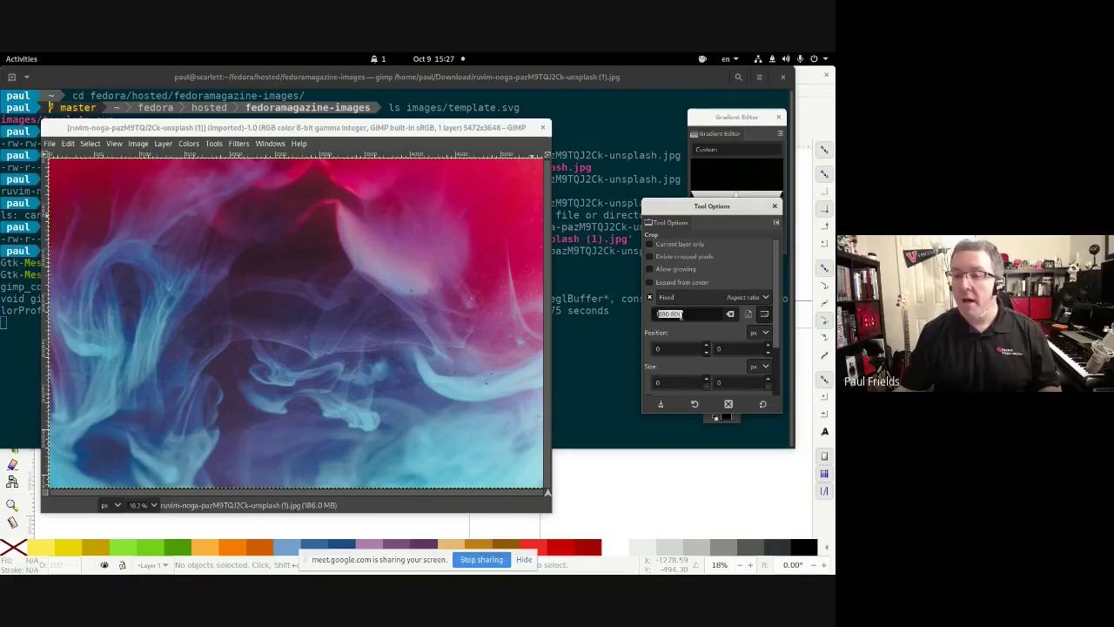
{"action": "left_click", "coordinate": [680, 315]}
{"action": "triple_click", "coordinate": [694, 314]}
{"action": "left_click_drag", "start_coordinate": [64, 201], "coordinate": [400, 416]}
{"action": "left_click_drag", "start_coordinate": [66, 300], "coordinate": [33, 355]}
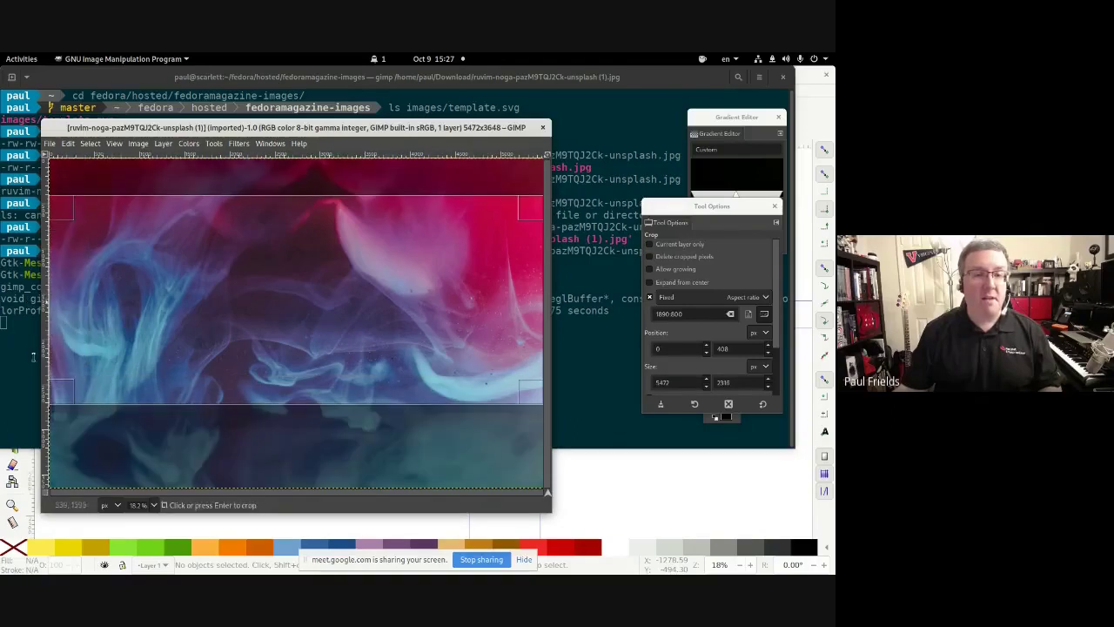
{"action": "mouse_move", "coordinate": [311, 334]}
{"action": "left_mouse_down"}
{"action": "mouse_move", "coordinate": [324, 318]}
{"action": "mouse_move", "coordinate": [321, 425]}
{"action": "mouse_move", "coordinate": [324, 286]}
{"action": "mouse_move", "coordinate": [317, 355]}
{"action": "left_mouse_up"}
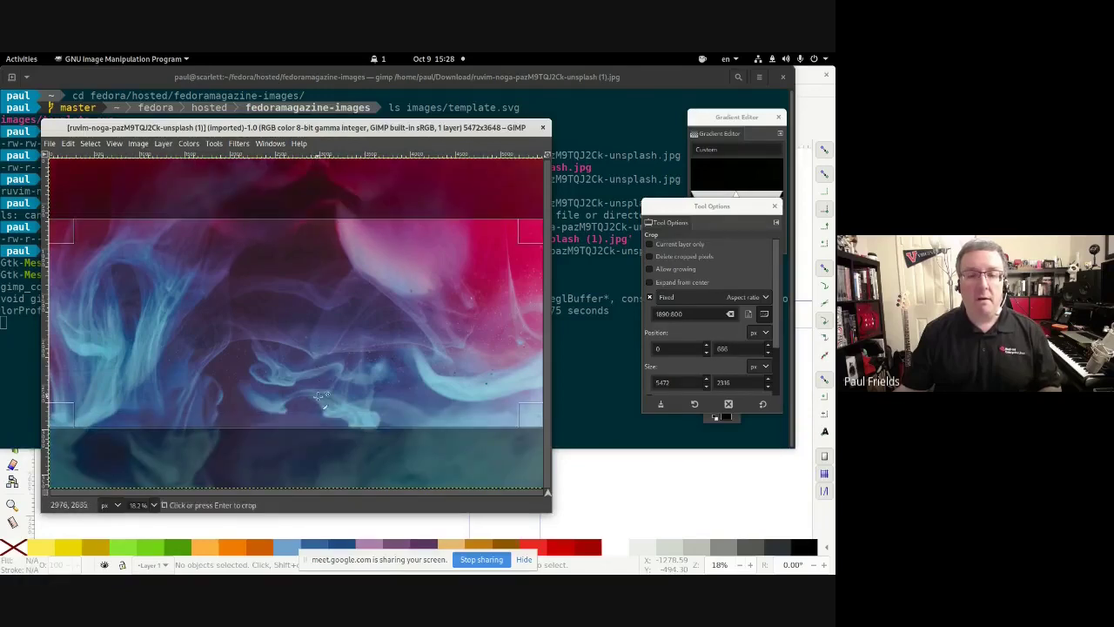
{"action": "left_click", "coordinate": [308, 319]}
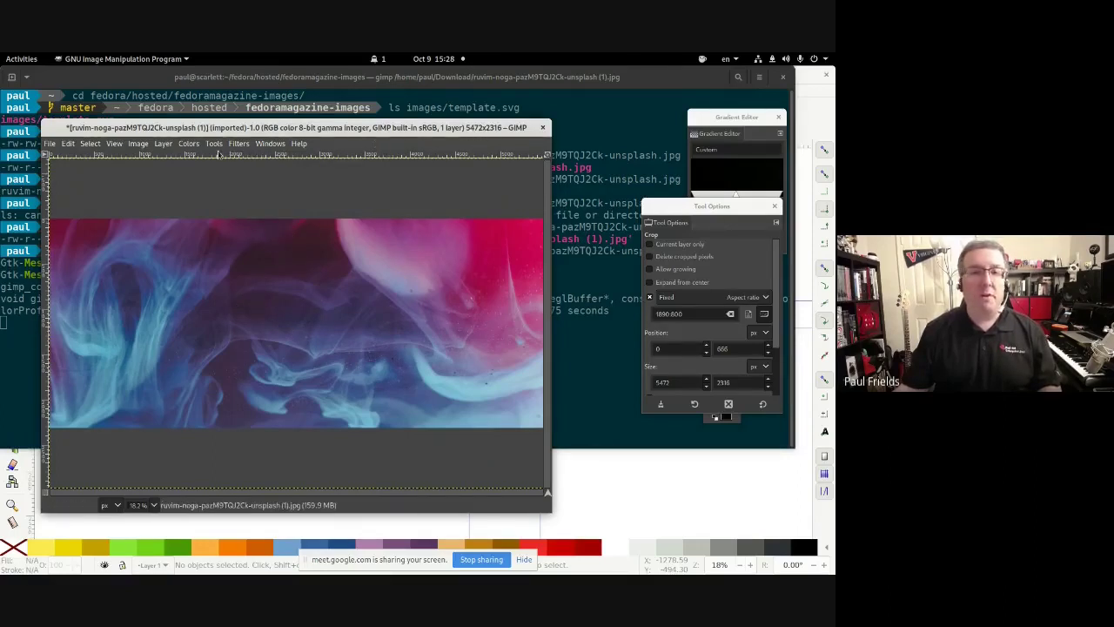
Step: Scale the cropped image to 1890 px wide and 800 px high with the proportions linked
{"action": "left_click", "coordinate": [137, 144]}
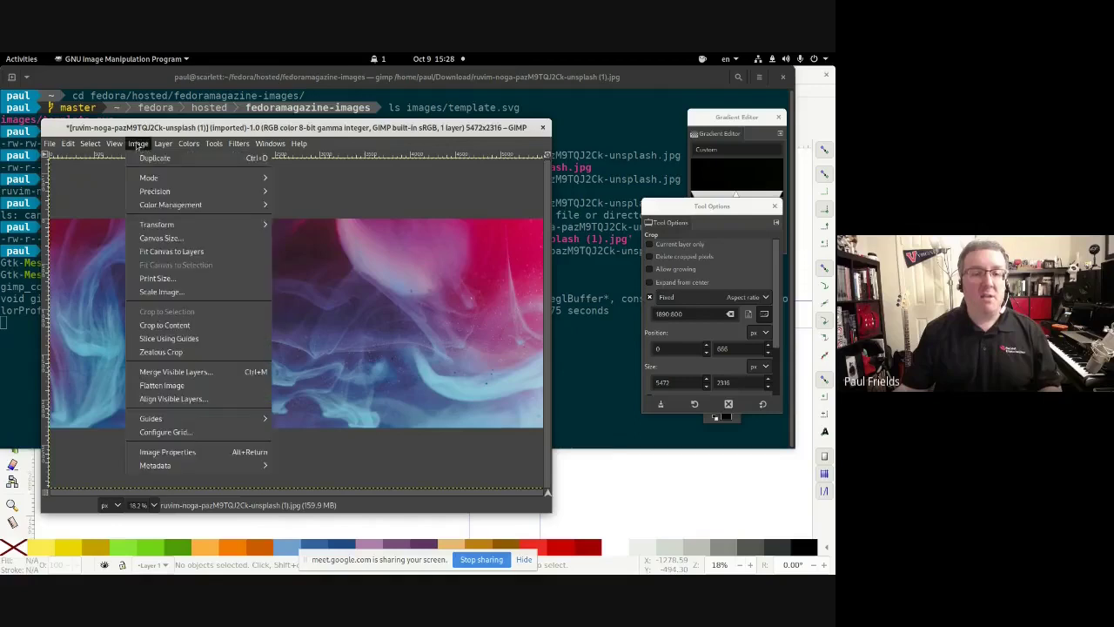
{"action": "left_click", "coordinate": [158, 292]}
{"action": "type", "text": "1890"}
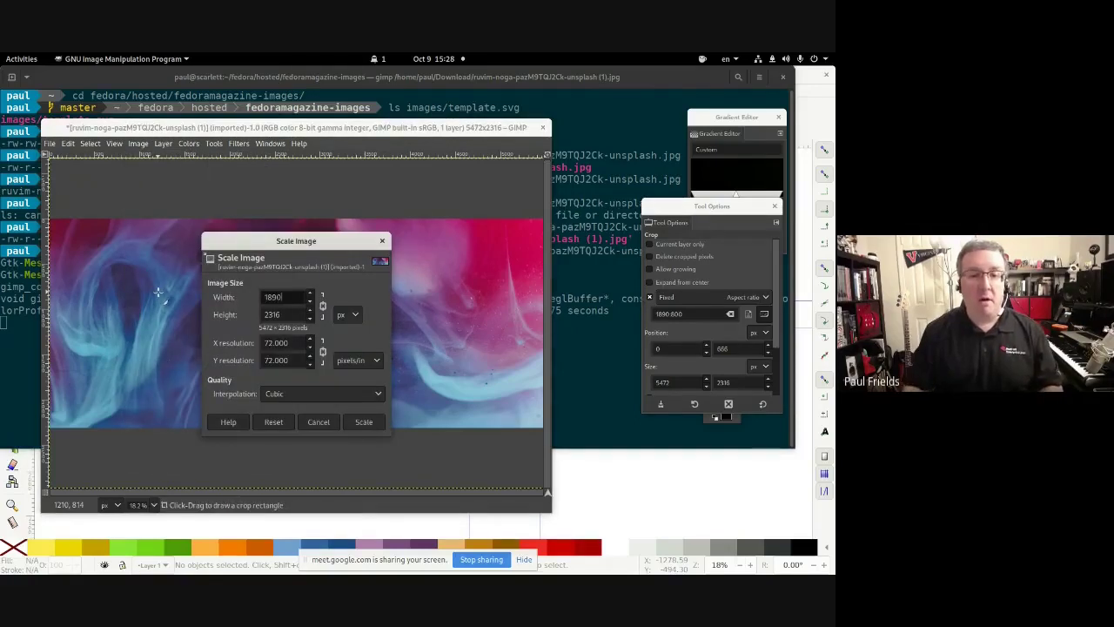
{"action": "key", "text": "Tab"}
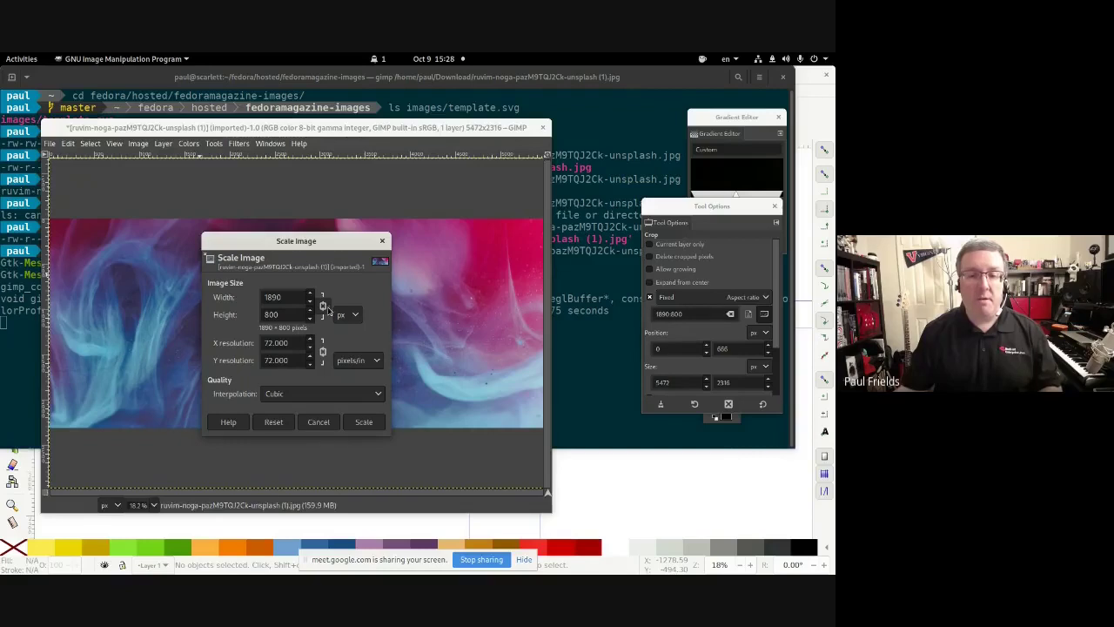
{"action": "left_click", "coordinate": [363, 422]}
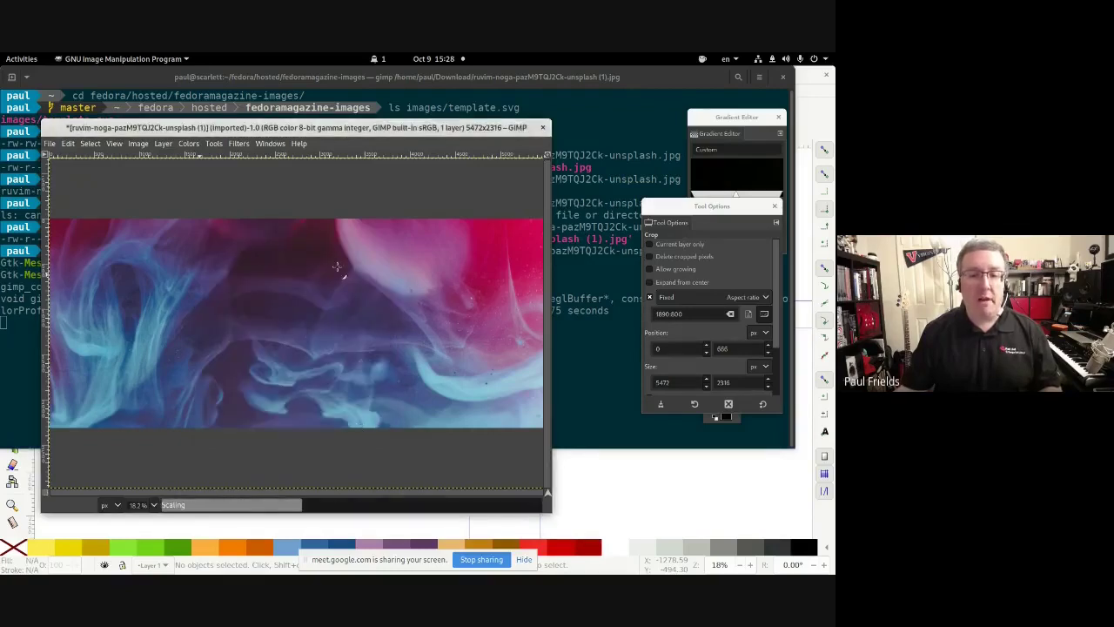
Step: Overwrite the original JPEG with the scaled image at quality 75 and close the image window
{"action": "left_click", "coordinate": [50, 143]}
{"action": "left_click", "coordinate": [96, 304]}
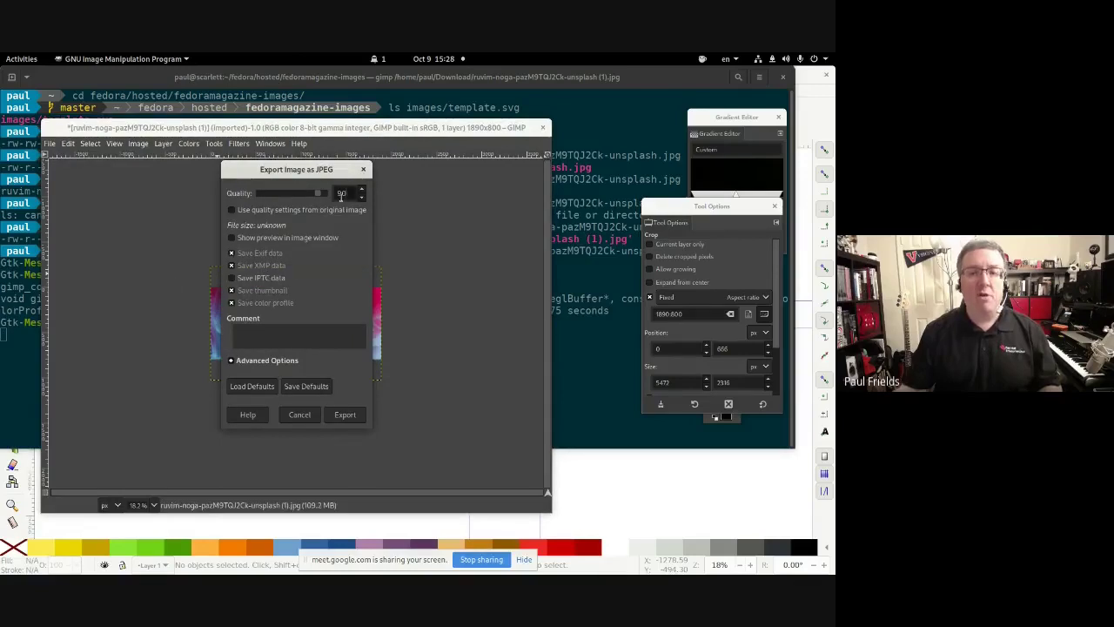
{"action": "scroll", "coordinate": [317, 195], "scroll_direction": "down", "scroll_amount": 15}
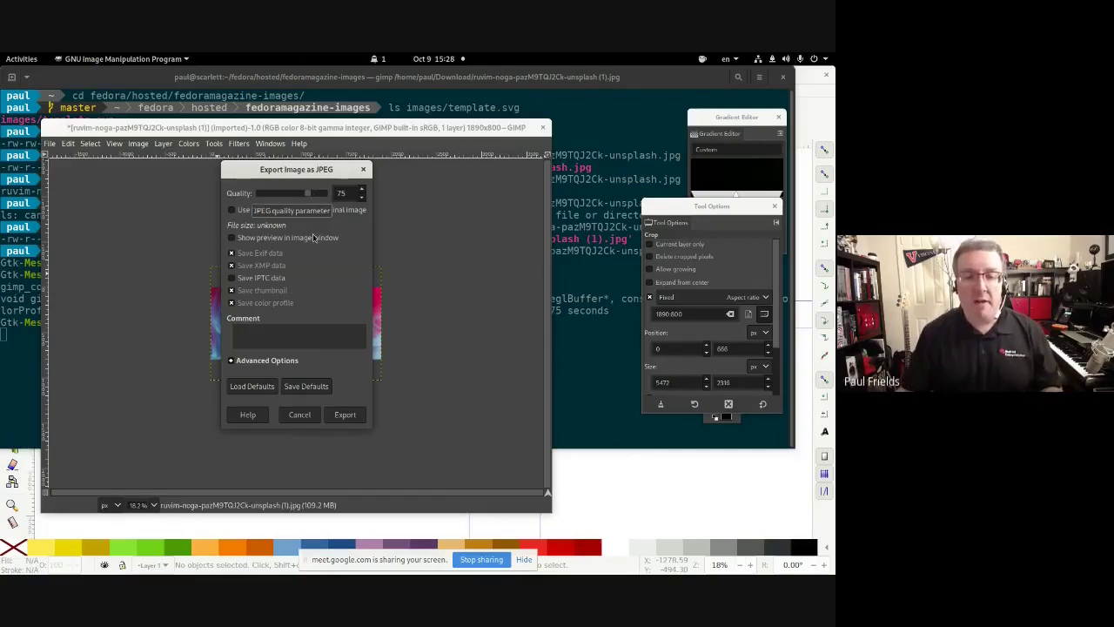
{"action": "left_click", "coordinate": [347, 414]}
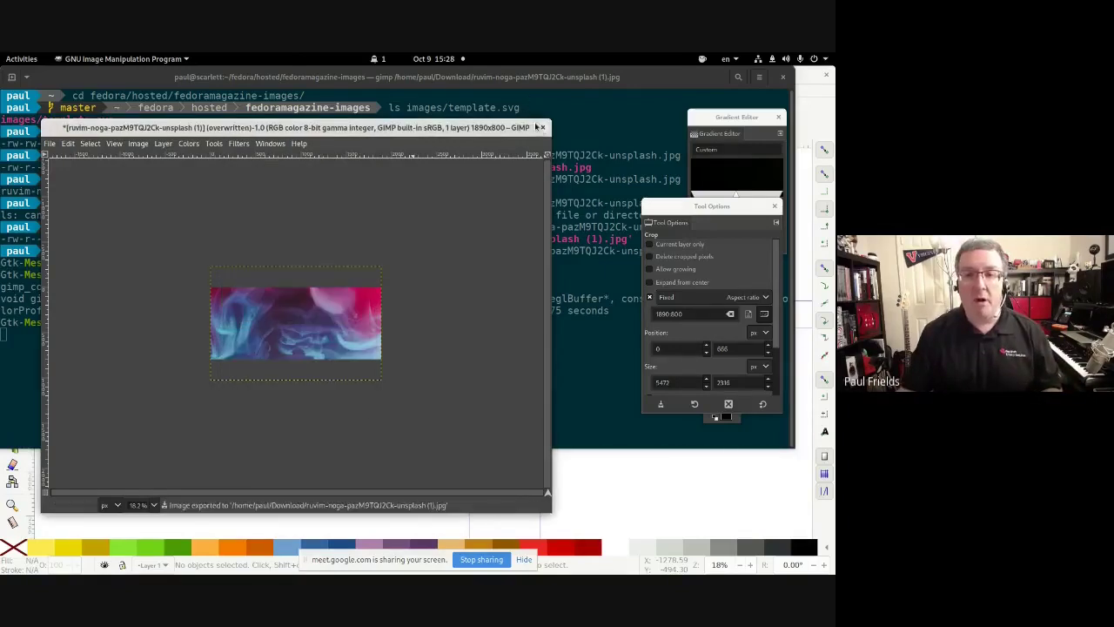
{"action": "left_click", "coordinate": [542, 127]}
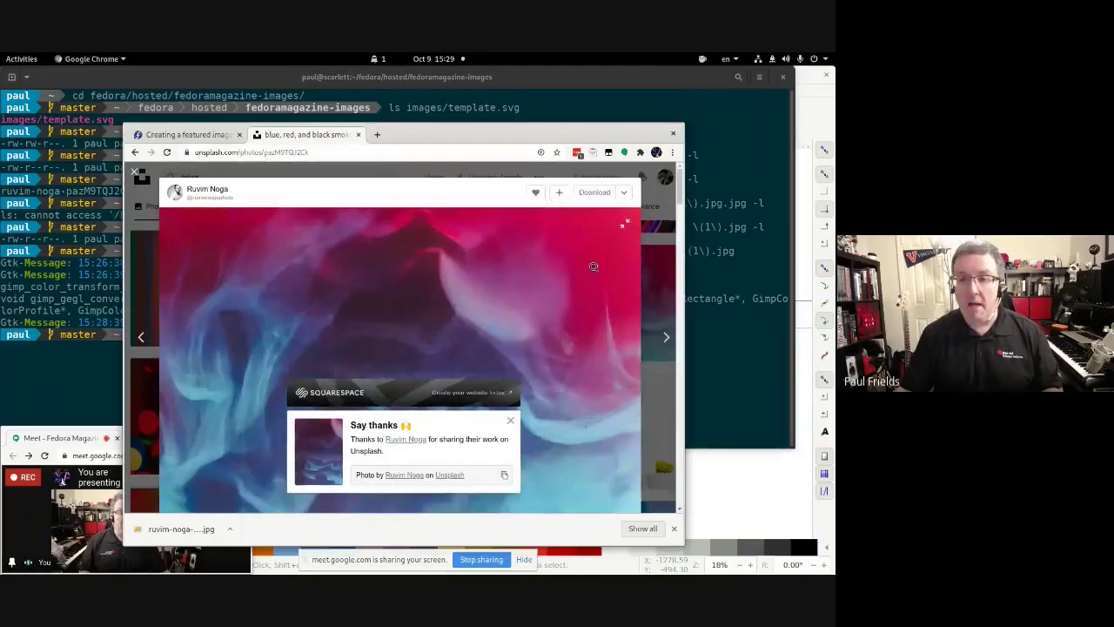
Step: Download the smoke photo again from Unsplash and list the details of the new "unsplash (2).jpg" copy in ~/Download from the terminal
{"action": "left_click", "coordinate": [589, 196]}
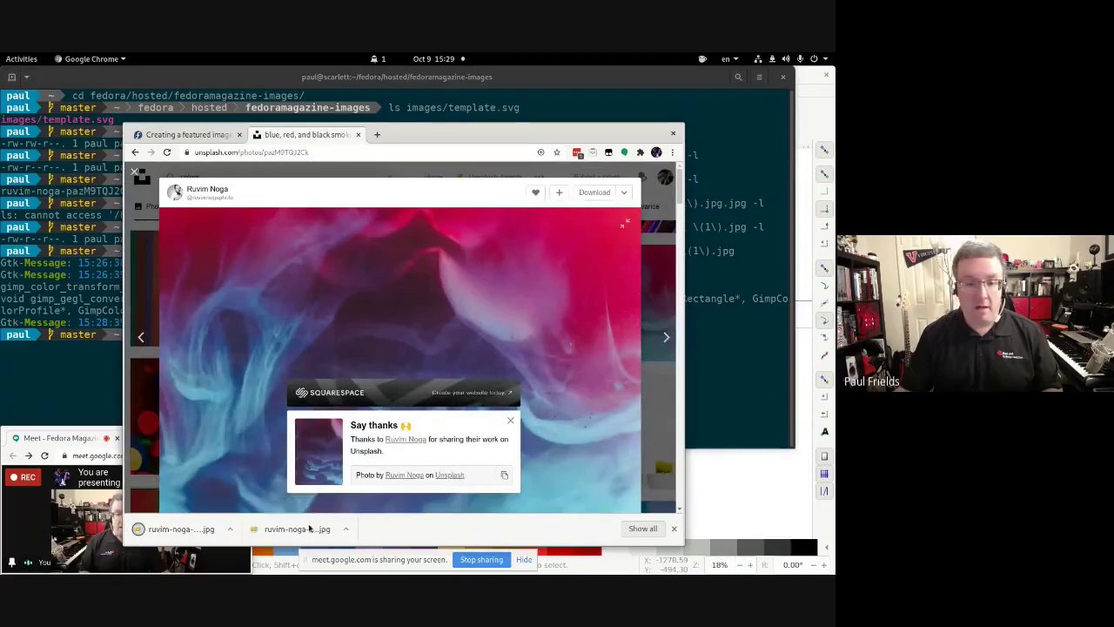
{"action": "left_click", "coordinate": [87, 250]}
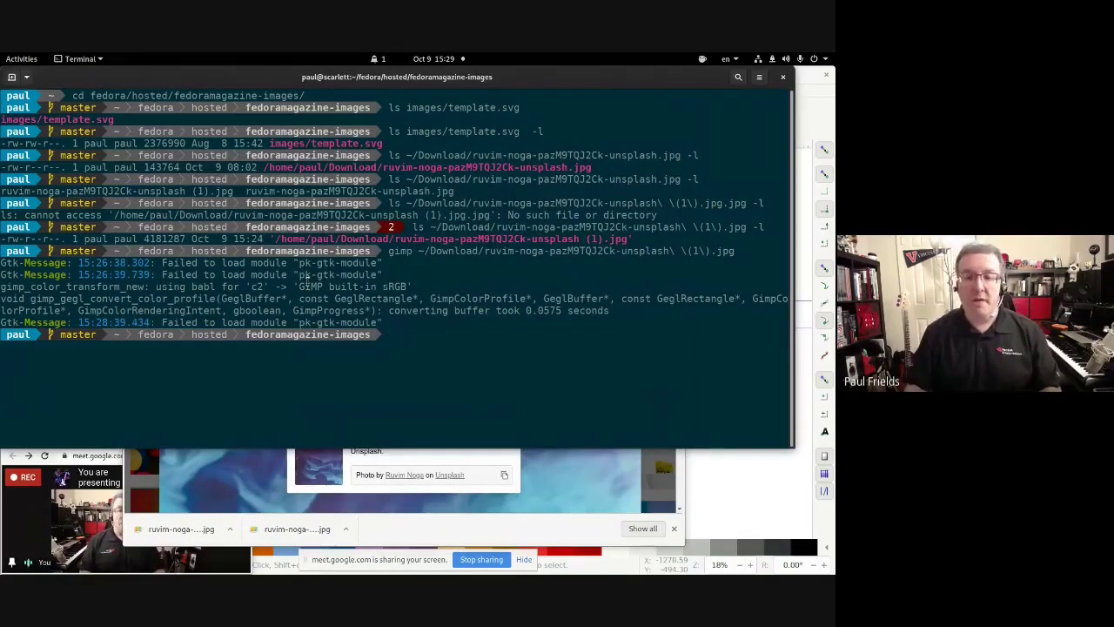
{"action": "type", "text": "ls -l ~/Do"}
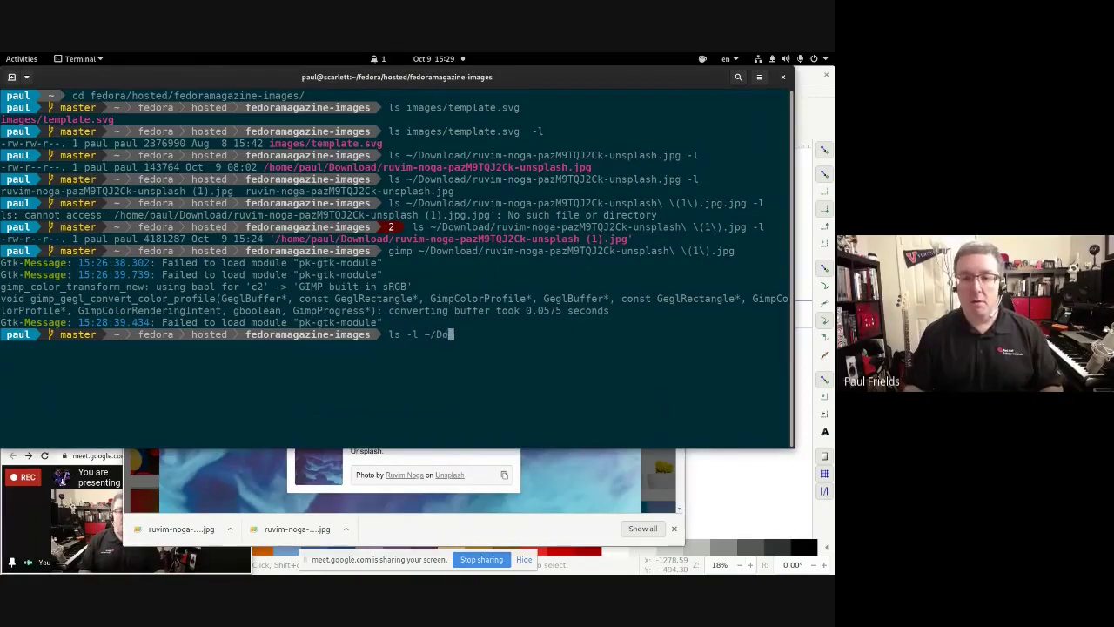
{"action": "key", "text": "Tab"}
{"action": "key", "text": "Tab"}
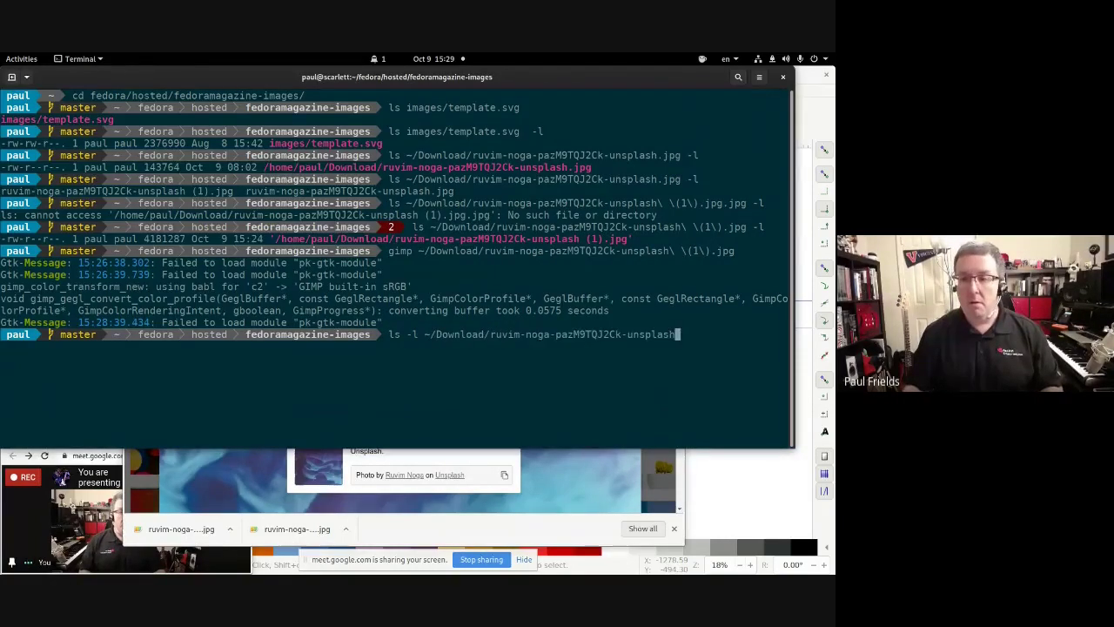
{"action": "type", "text": "\\ \\(2"}
{"action": "key", "text": "Tab"}
{"action": "key", "text": "Return"}
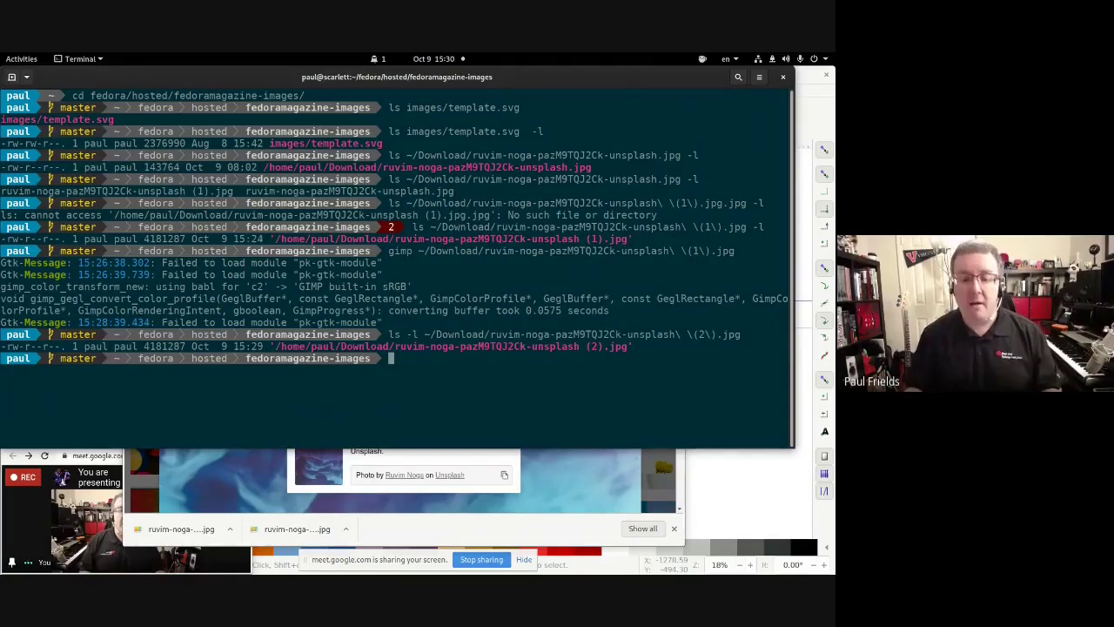
Step: Run mogrify on the "unsplash (2).jpg" copy in ~/Download with -scale 1890 and -quality 75
{"action": "type", "text": "mogrify "}
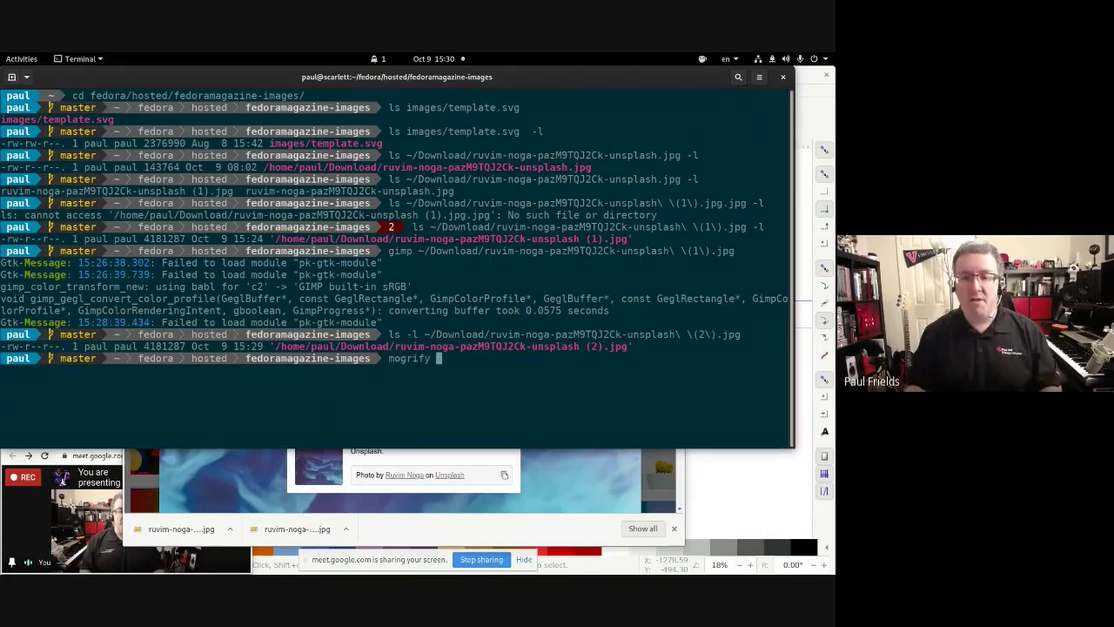
{"action": "type", "text": "-scale"}
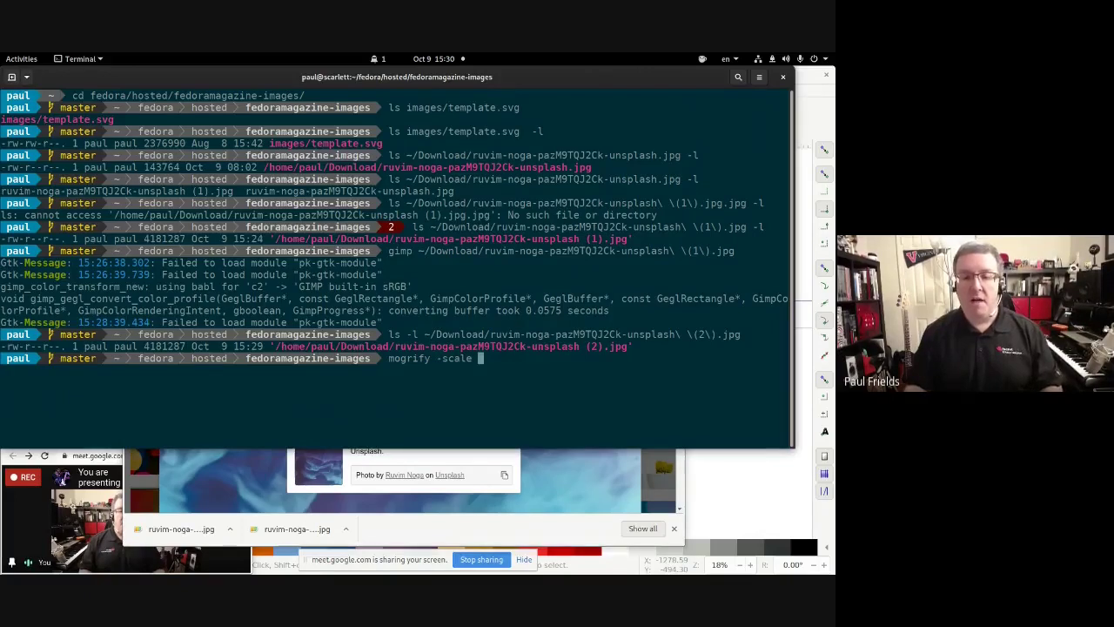
{"action": "type", "text": " 1890"}
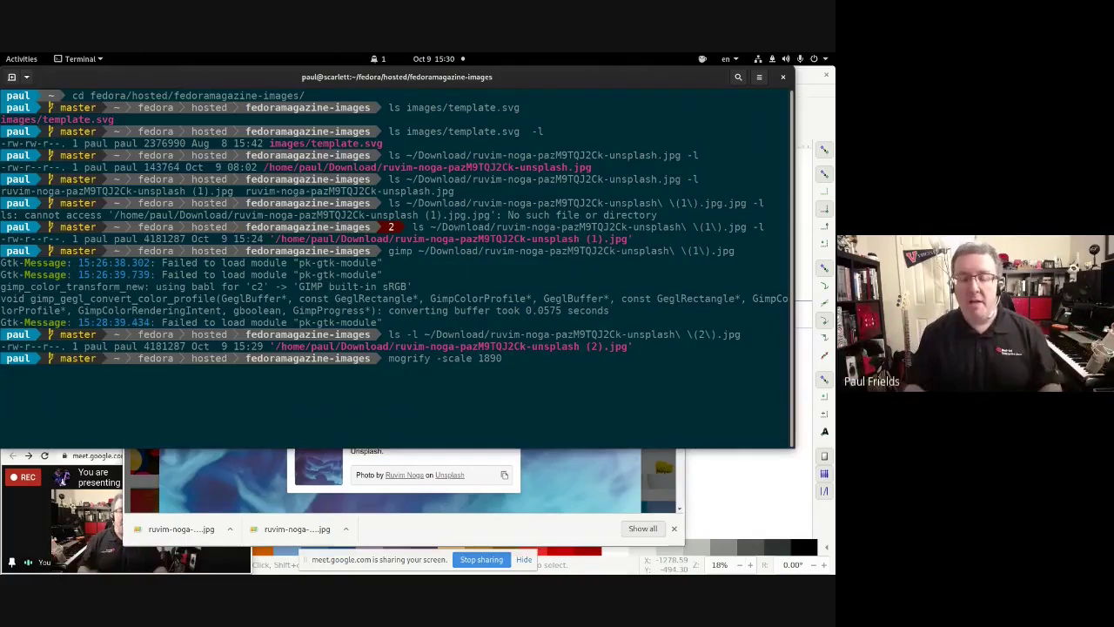
{"action": "type", "text": "-quality 75"}
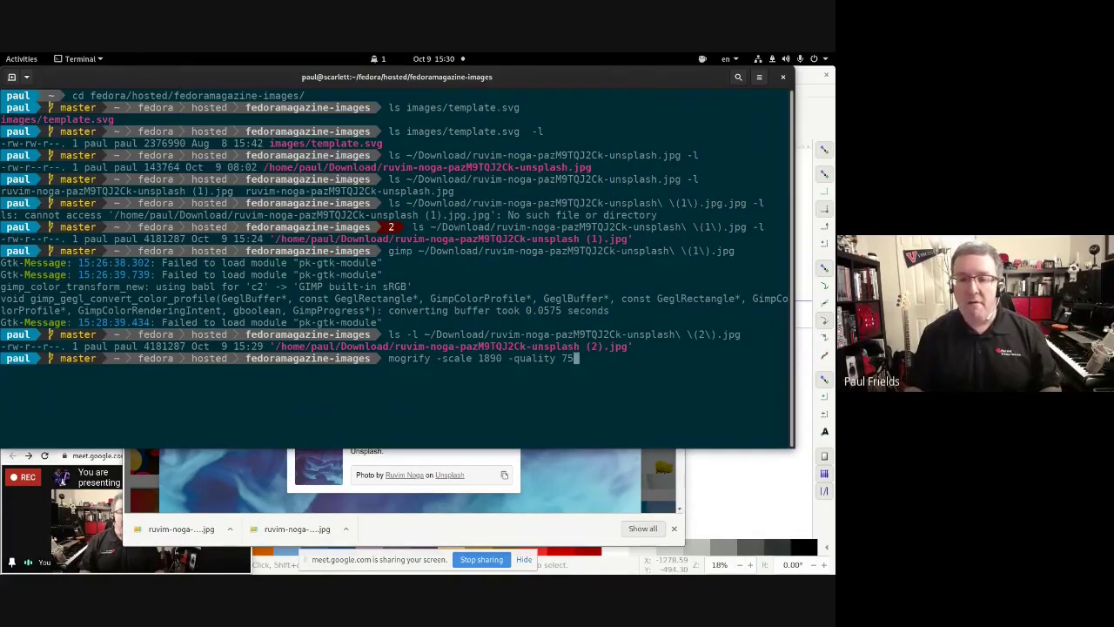
{"action": "type", "text": " ruvi"}
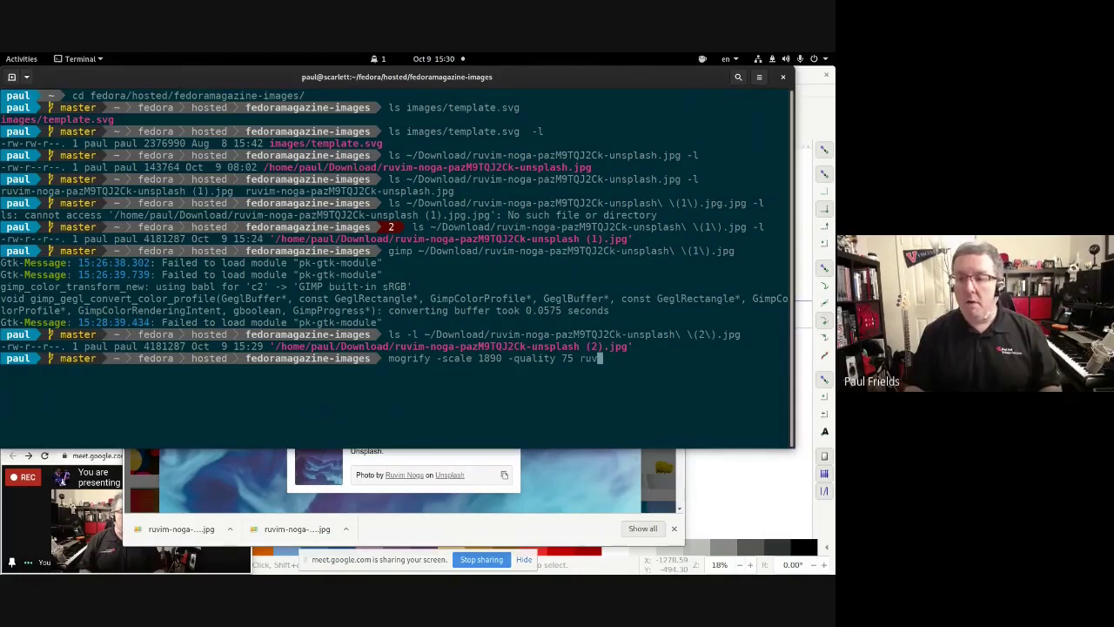
{"action": "key", "text": "BackSpace"}
{"action": "key", "text": "BackSpace"}
{"action": "key", "text": "BackSpace"}
{"action": "key", "text": "BackSpace"}
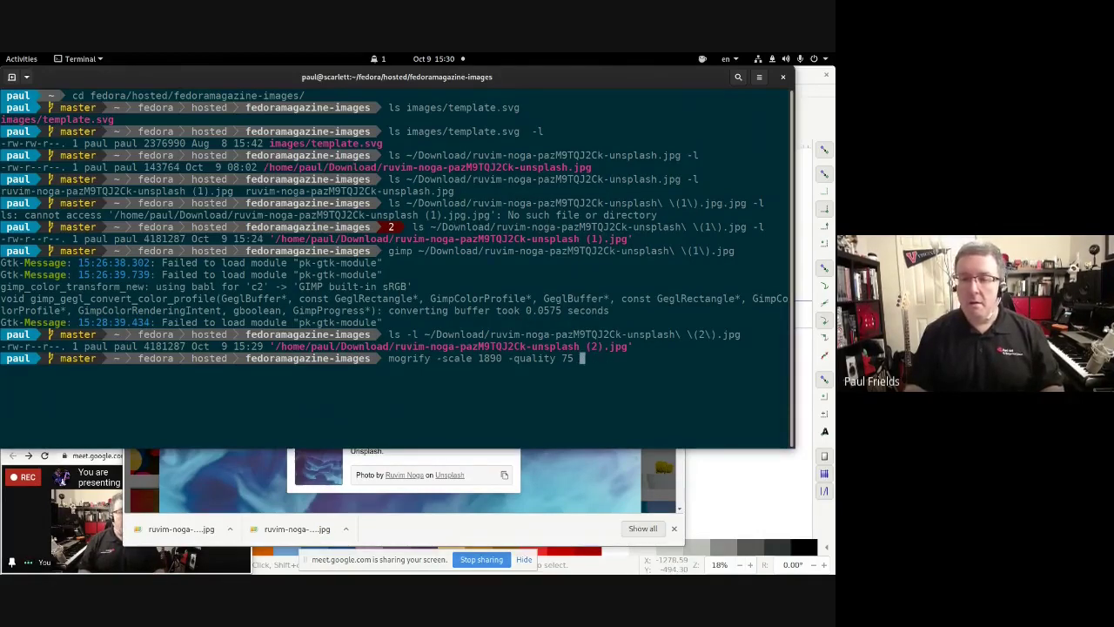
{"action": "type", "text": "~/Download/ruv"}
{"action": "key", "text": "Tab"}
{"action": "type", "text": "\\ \\(2"}
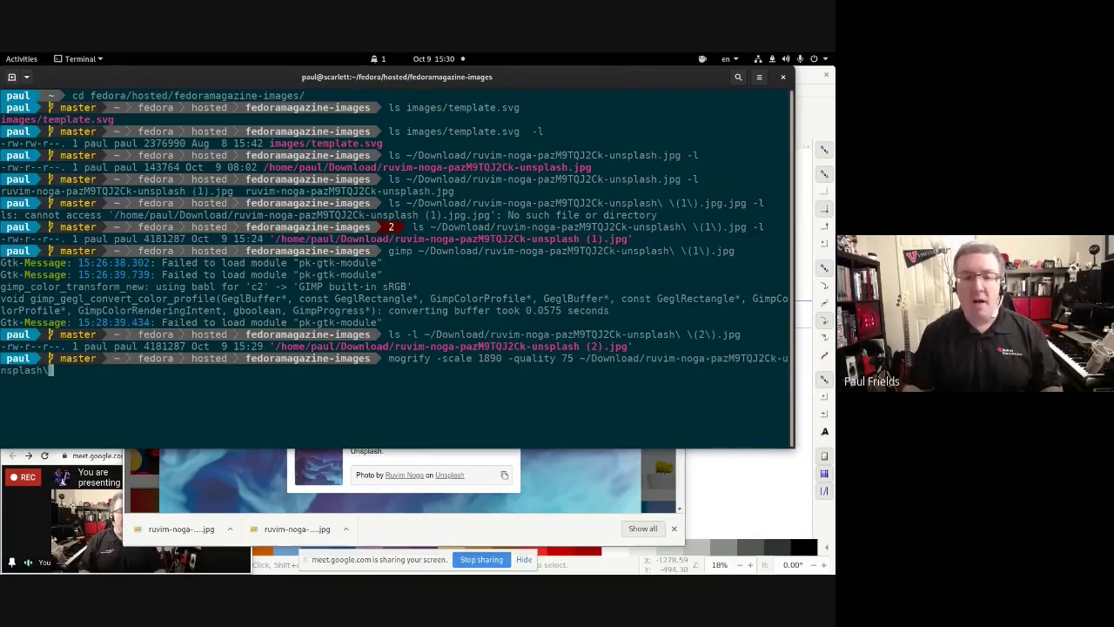
{"action": "key", "text": "Tab"}
{"action": "key", "text": "Return"}
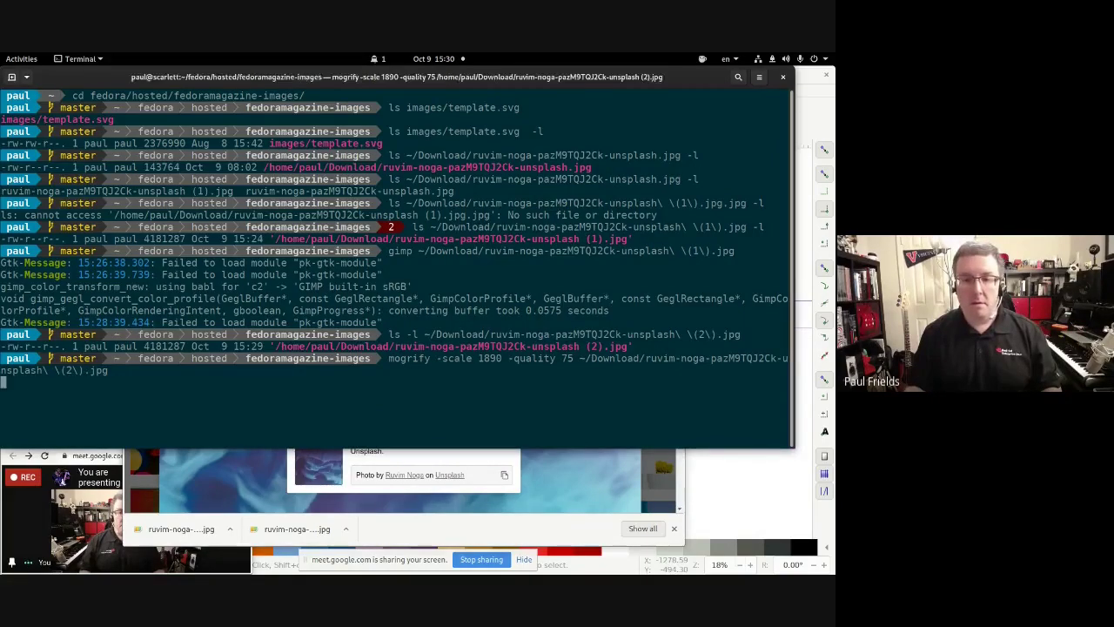
Step: Recheck the file details of "unsplash (2).jpg", view it in the image viewer with xdg-open, and close the viewer
{"action": "key", "text": "Up"}
{"action": "key", "text": "Up"}
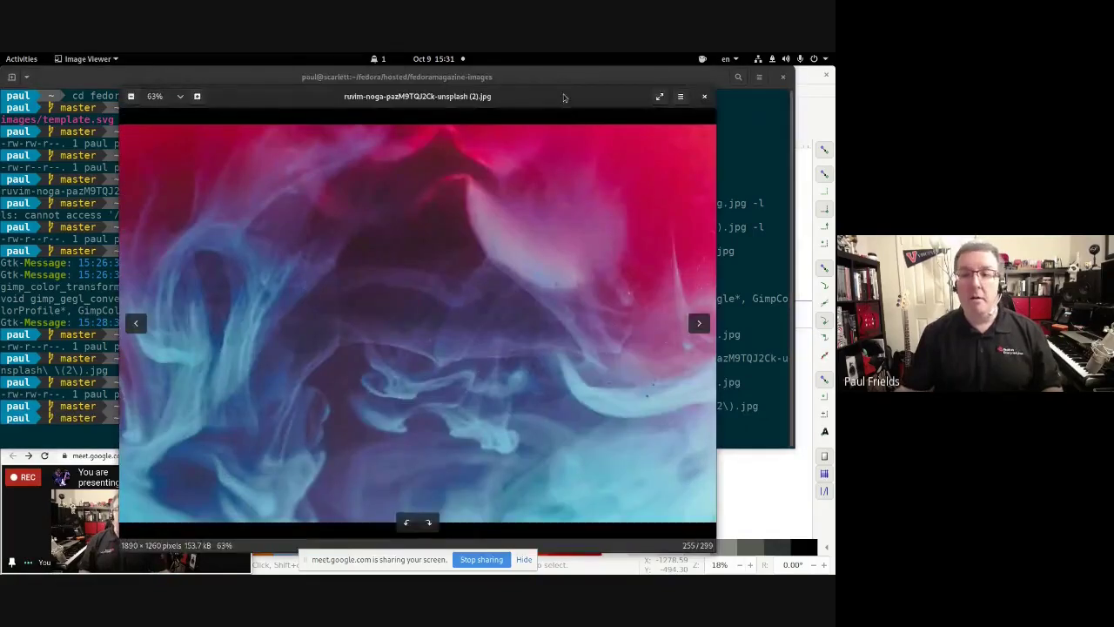
{"action": "mouse_move", "coordinate": [560, 102]}
{"action": "left_mouse_down"}
{"action": "mouse_move", "coordinate": [554, 110]}
{"action": "mouse_move", "coordinate": [545, 101]}
{"action": "left_mouse_up"}
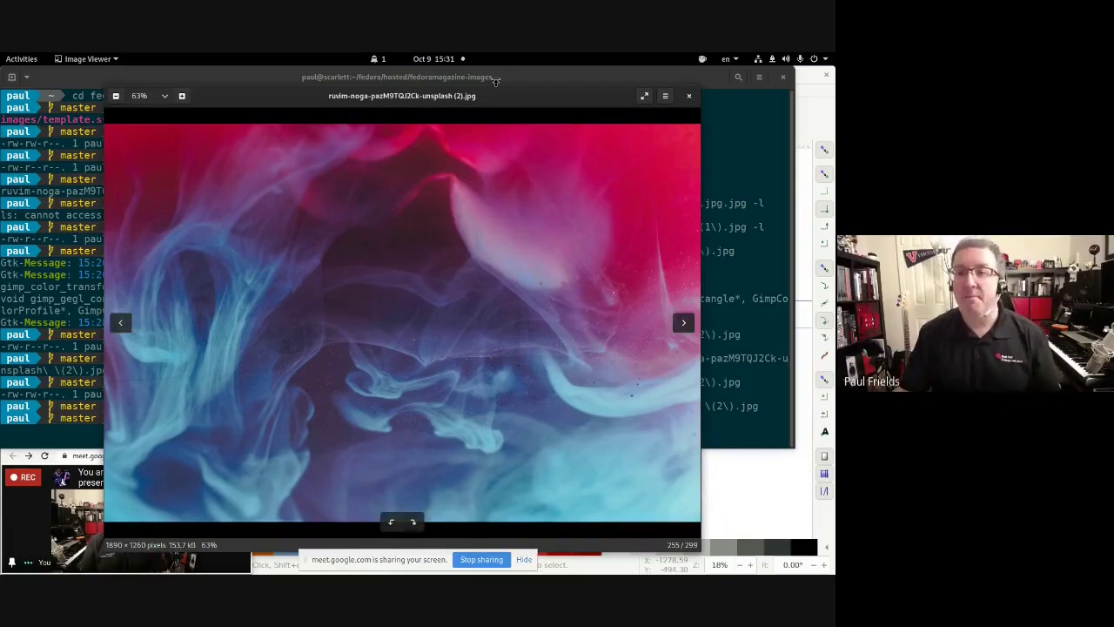
{"action": "left_click", "coordinate": [686, 95]}
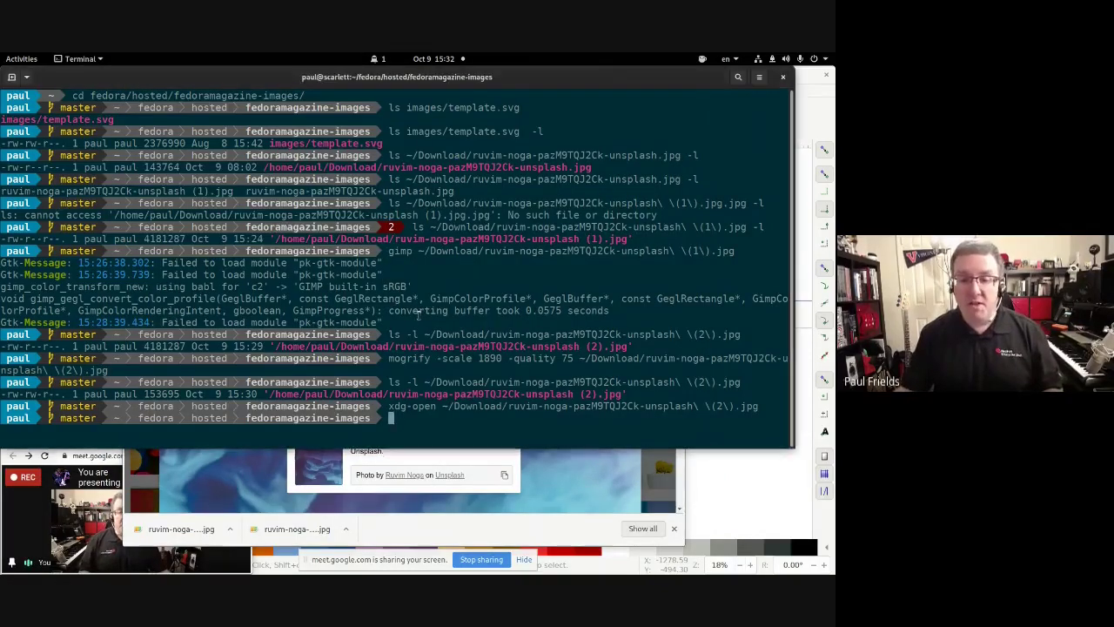
Step: Try to open all downloaded copies of the smoke photo with xdg-open, using the *.jpg wildcard after "unsplash"
{"action": "key", "text": "Up"}
{"action": "key", "text": "Up"}
{"action": "key", "text": "Down"}
{"action": "key", "text": "Up"}
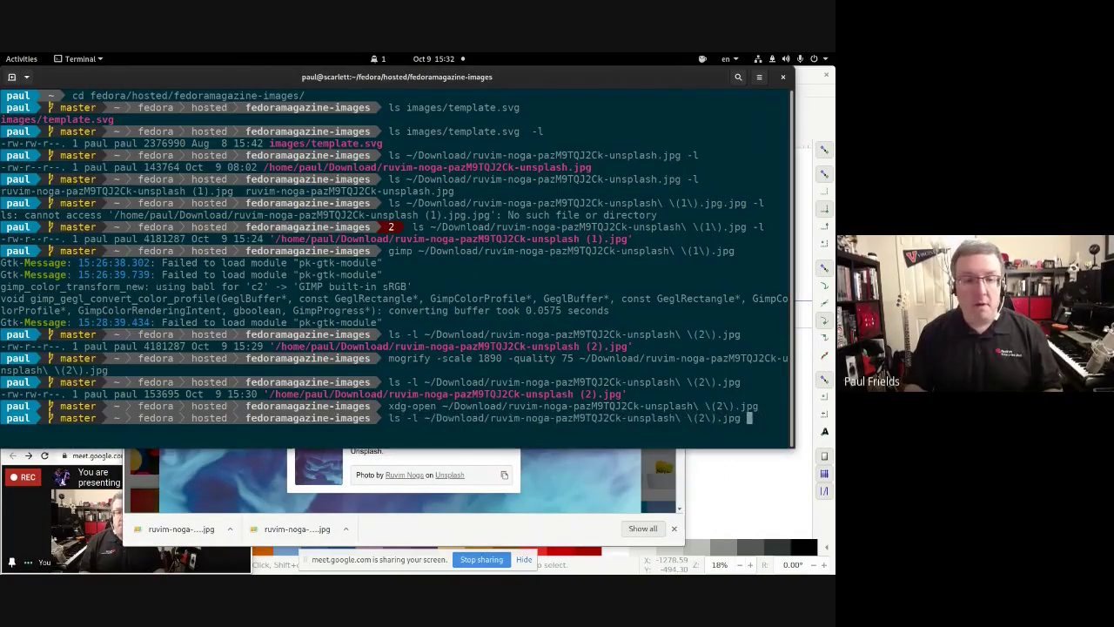
{"action": "key", "text": "Down"}
{"action": "key", "text": "Down"}
{"action": "key", "text": "Up"}
{"action": "key", "text": "Up"}
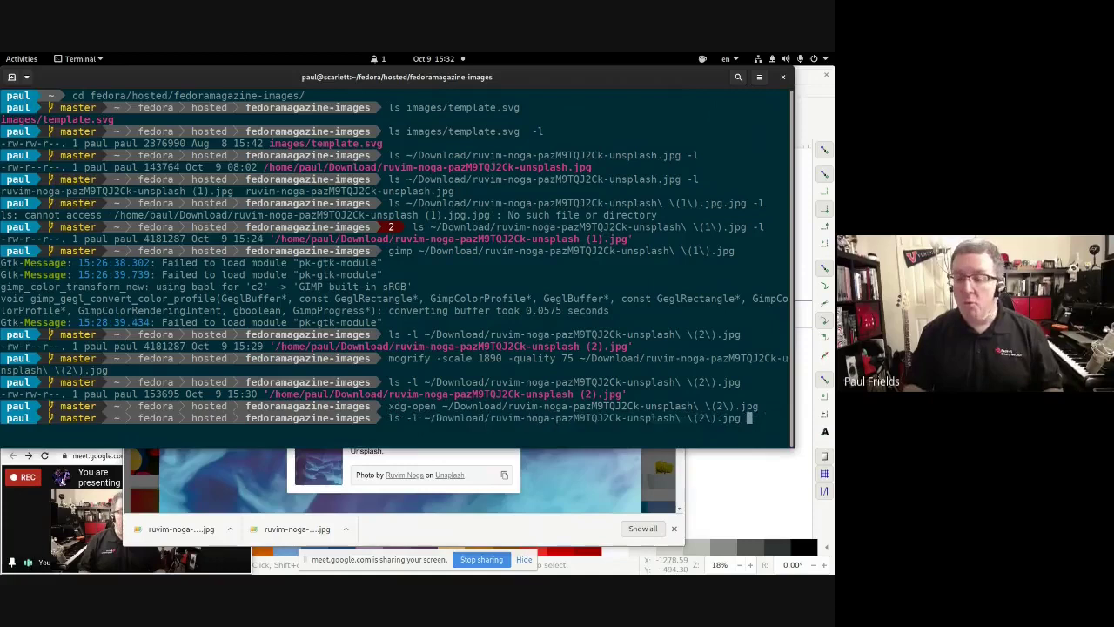
{"action": "key", "text": "Down"}
{"action": "key", "text": "Left"}
{"action": "key", "text": "Left"}
{"action": "key", "text": "Left"}
{"action": "key", "text": "Left"}
{"action": "key", "text": "Left"}
{"action": "key", "text": "Left"}
{"action": "key", "text": "Left"}
{"action": "key", "text": "Left"}
{"action": "key", "text": "Left"}
{"action": "key", "text": "Left"}
{"action": "key", "text": "Left"}
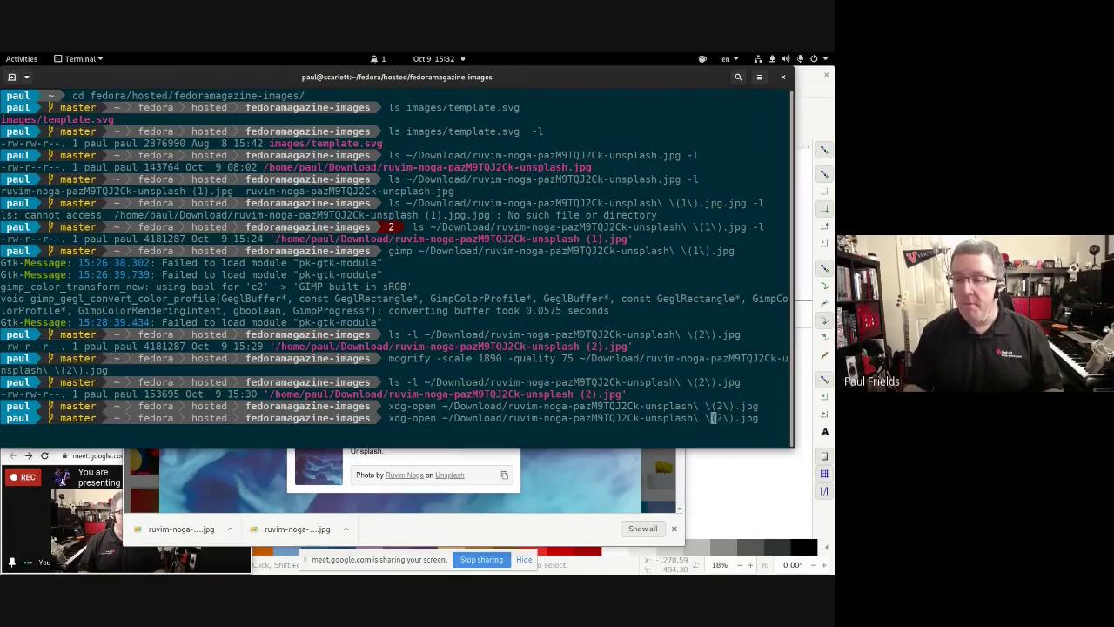
{"action": "key", "text": "ctrl+k"}
{"action": "type", "text": "*.jpg"}
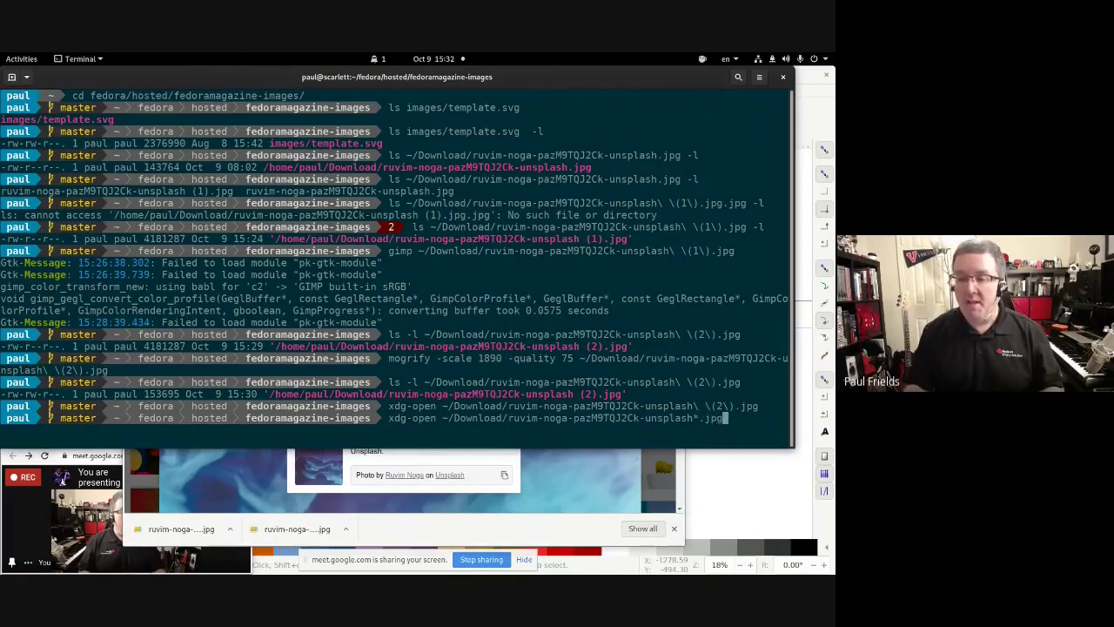
{"action": "key", "text": "Return"}
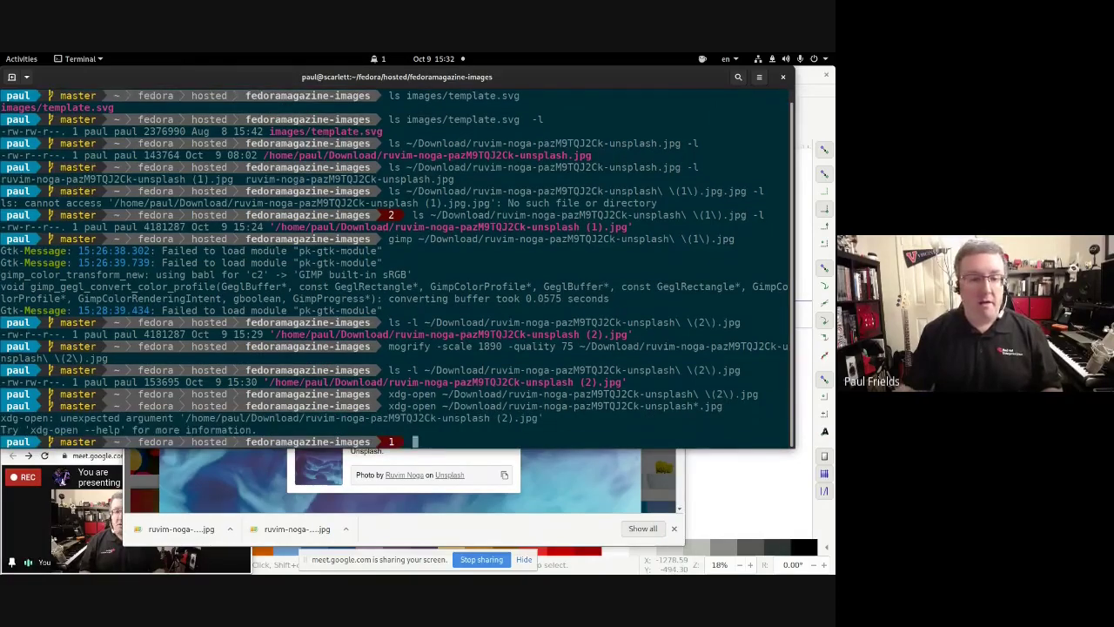
Step: List the details of every downloaded copy of the smoke photo in ~/Download with ls -l and a wildcard
{"action": "type", "text": "ls -l ~/Download/ruvim-noga-pazM9TQJ2Ck-unsplash*"}
{"action": "key", "text": "Return"}
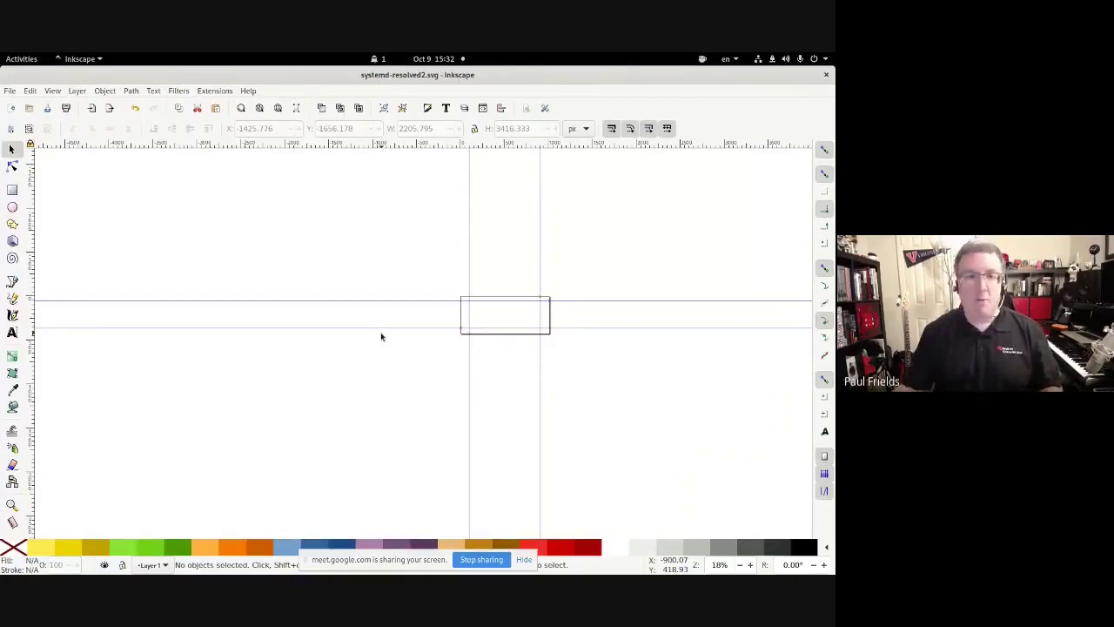
Step: Switch to Inkscape and import the 1890 × 800 "unsplash (1).jpg" photo, embedded, with DPI from file and rendering mode None (auto)
{"action": "key", "text": "ctrl"}
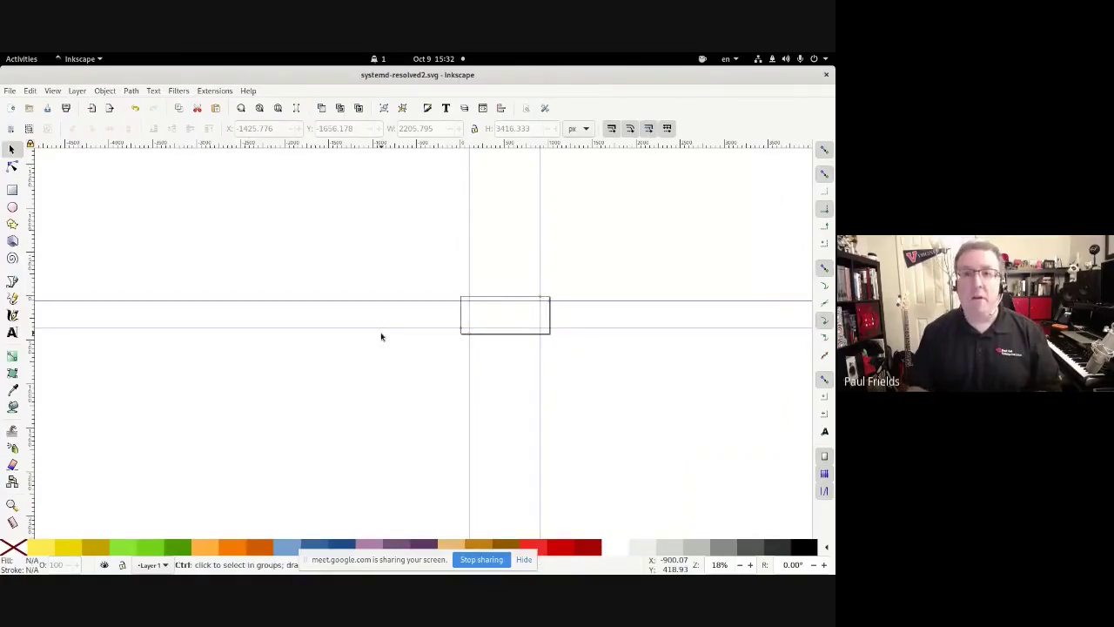
{"action": "key", "text": "ctrl+i"}
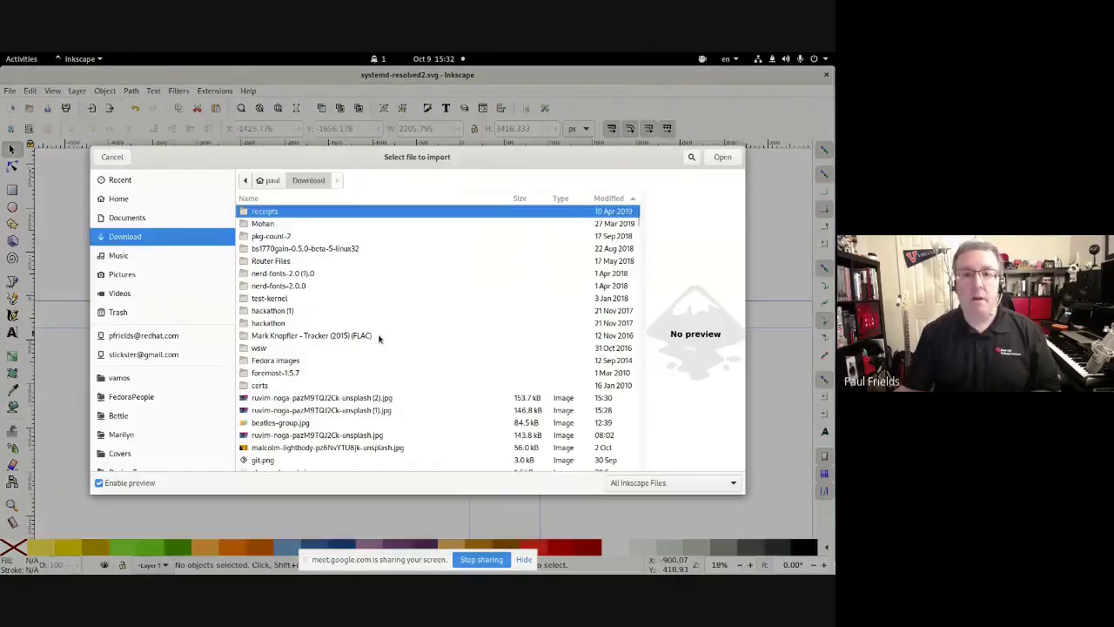
{"action": "left_click", "coordinate": [322, 410]}
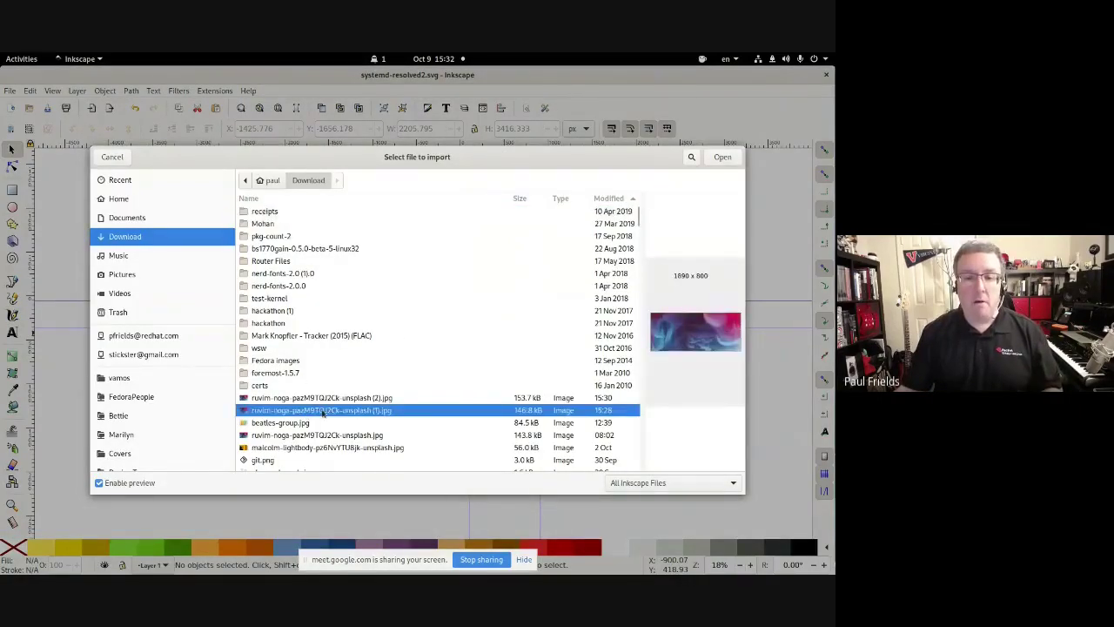
{"action": "left_click", "coordinate": [373, 399]}
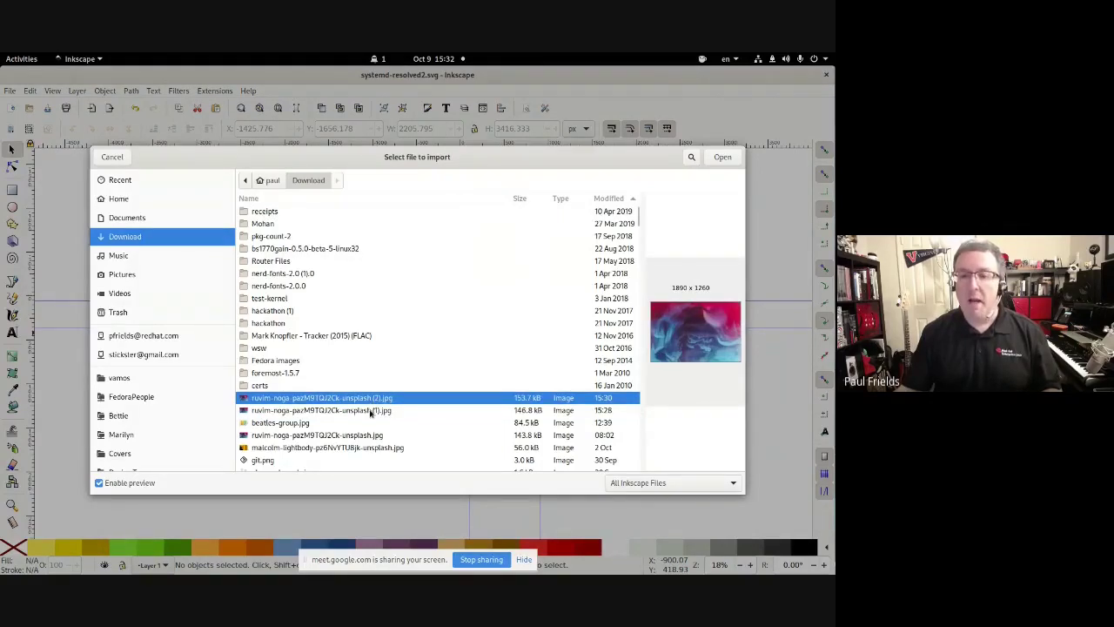
{"action": "left_click", "coordinate": [372, 412]}
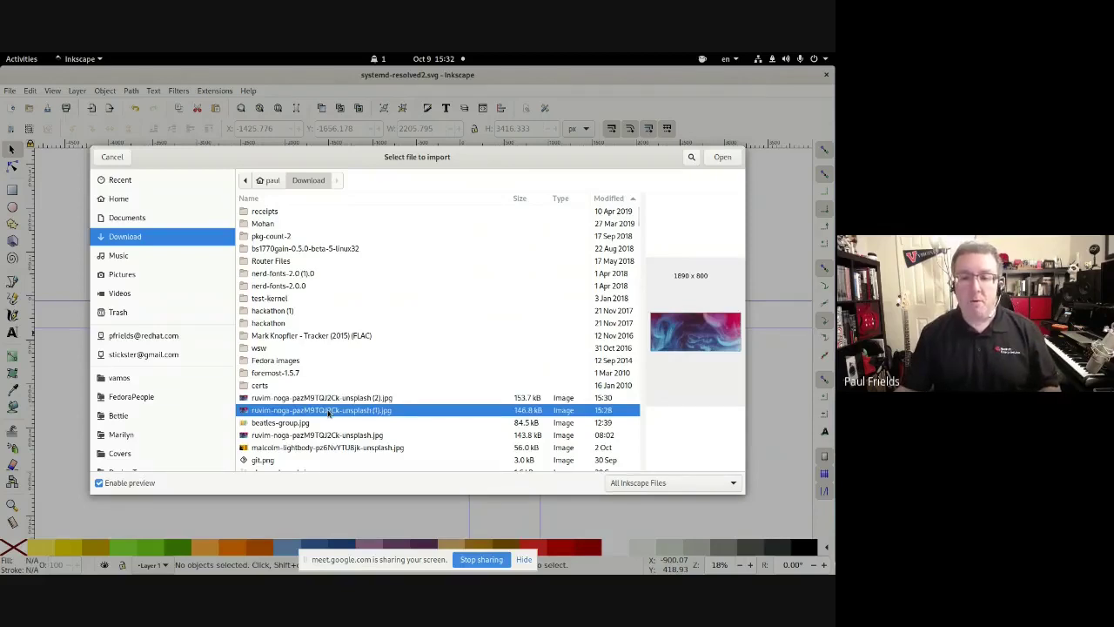
{"action": "double_click", "coordinate": [329, 413]}
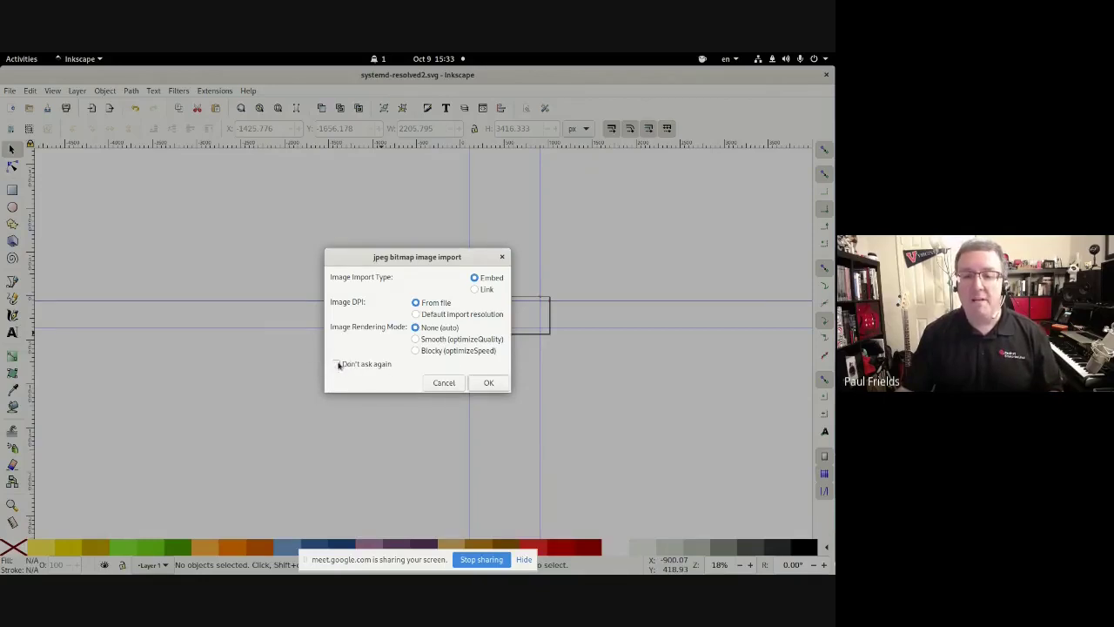
{"action": "left_click", "coordinate": [488, 383]}
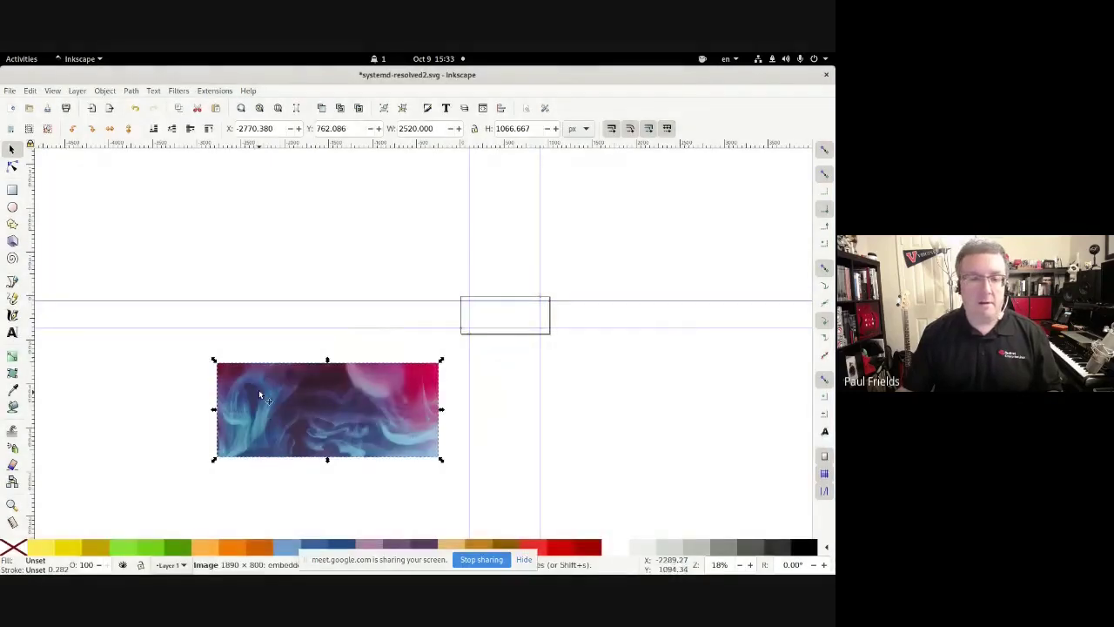
Step: Move the imported photo so its upper-left corner snaps to the page's upper-left corner at X 0, Y 0
{"action": "left_click_drag", "start_coordinate": [278, 394], "coordinate": [465, 402]}
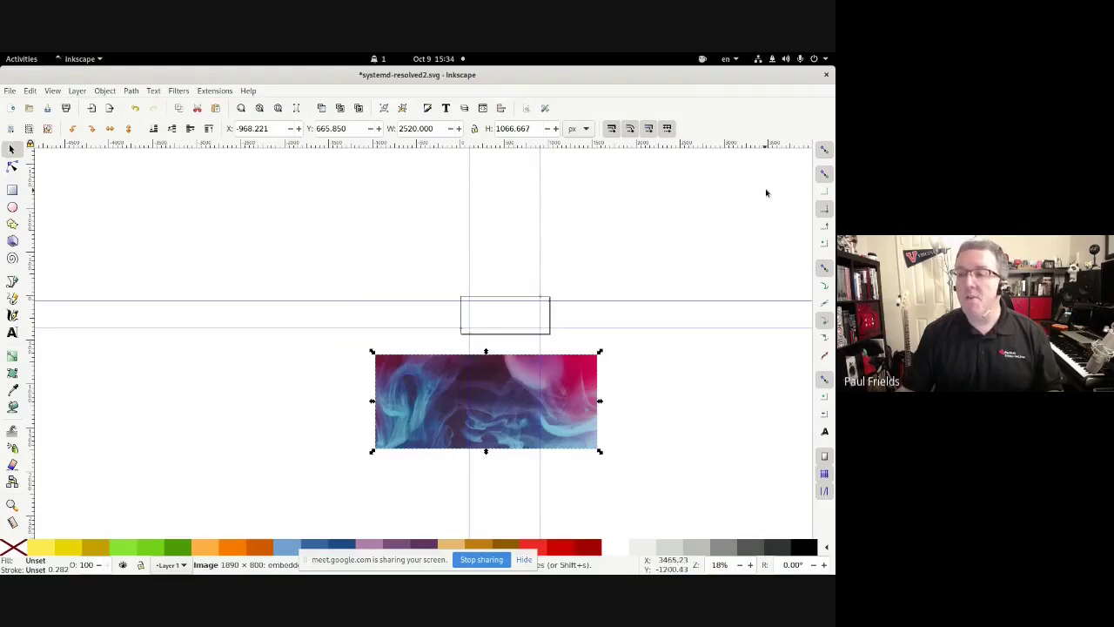
{"action": "left_click", "coordinate": [825, 211]}
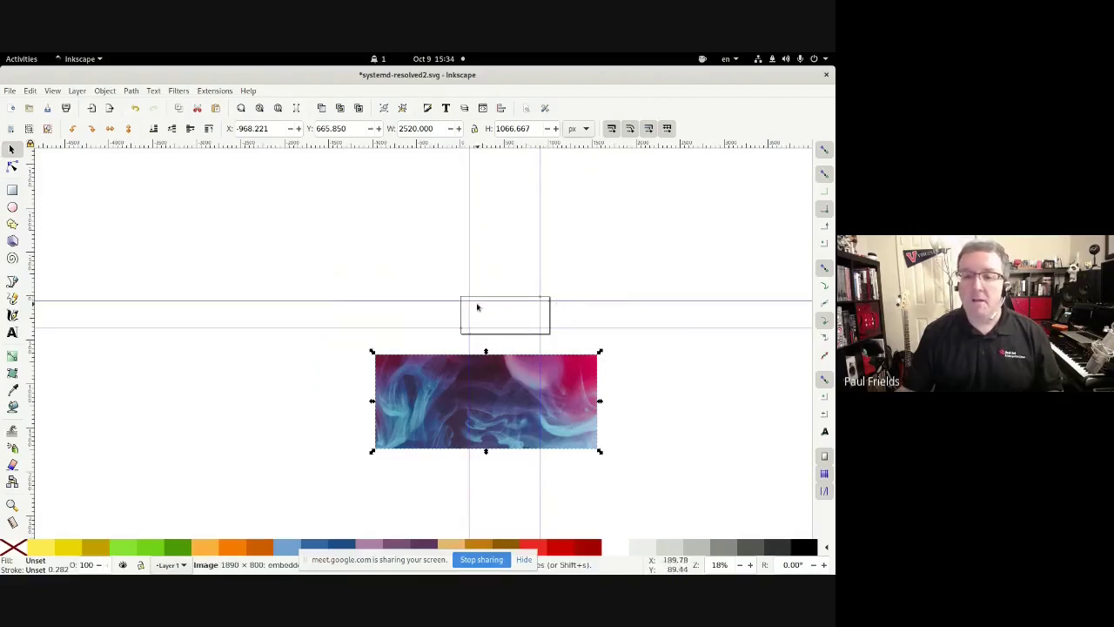
{"action": "left_click_drag", "start_coordinate": [419, 385], "coordinate": [467, 362]}
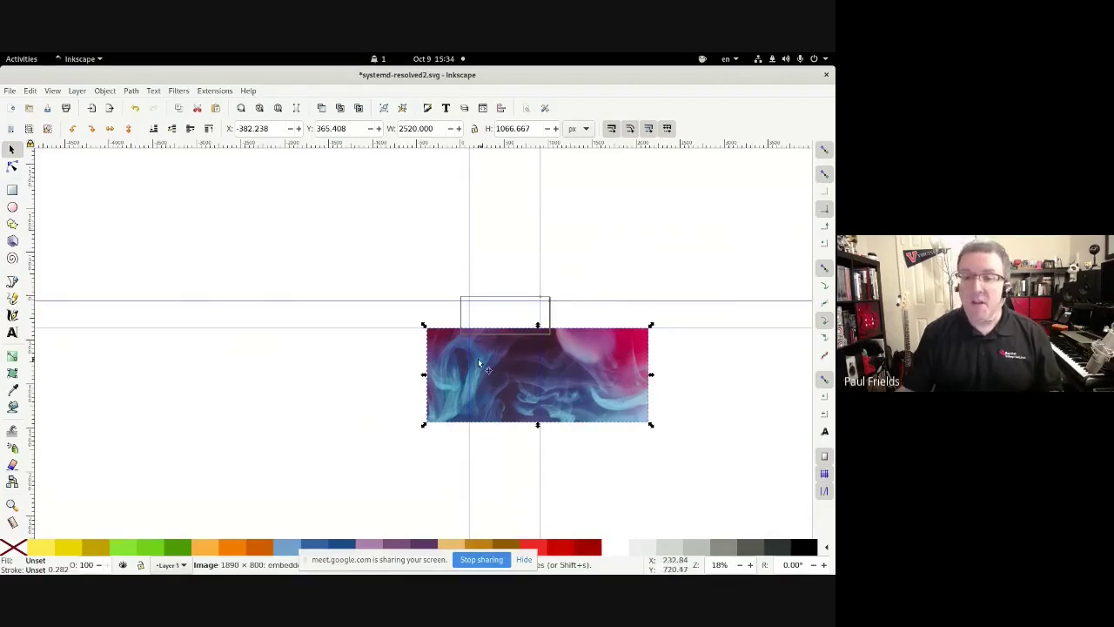
{"action": "left_click_drag", "start_coordinate": [471, 366], "coordinate": [496, 349]}
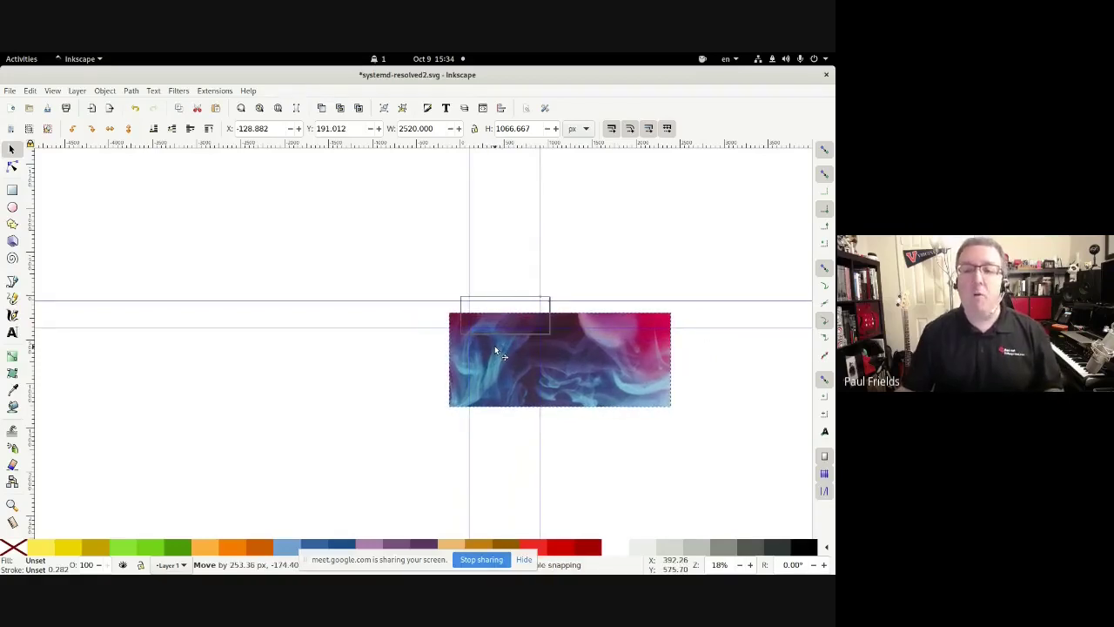
{"action": "left_click_drag", "start_coordinate": [494, 345], "coordinate": [503, 337]}
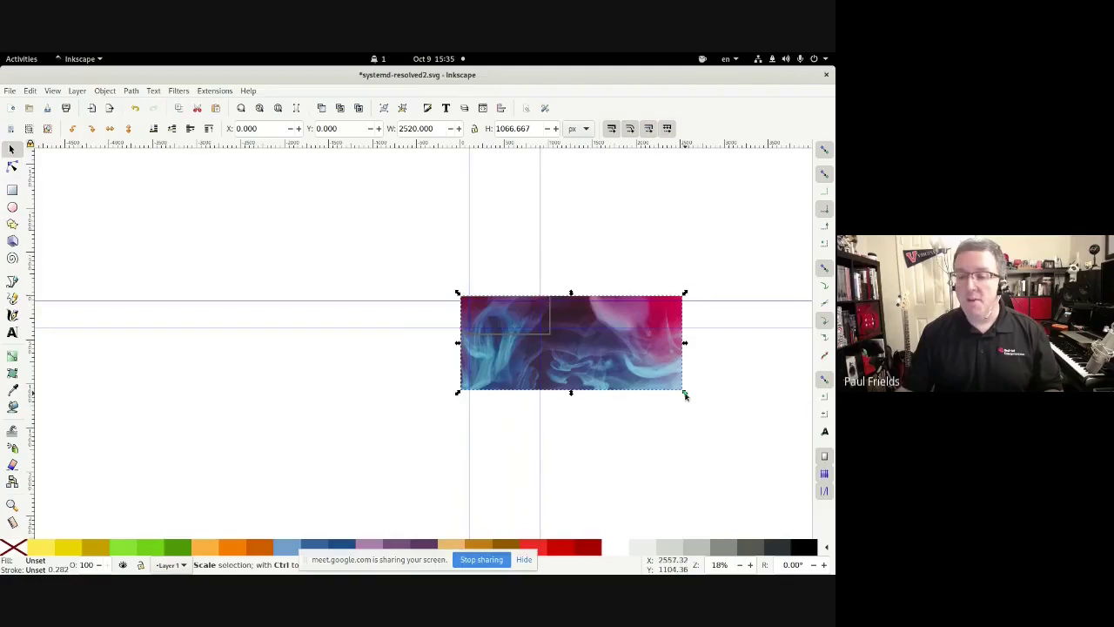
Step: Try to scale the photo down from its lower-right corner
{"action": "left_click_drag", "start_coordinate": [685, 394], "coordinate": [645, 371]}
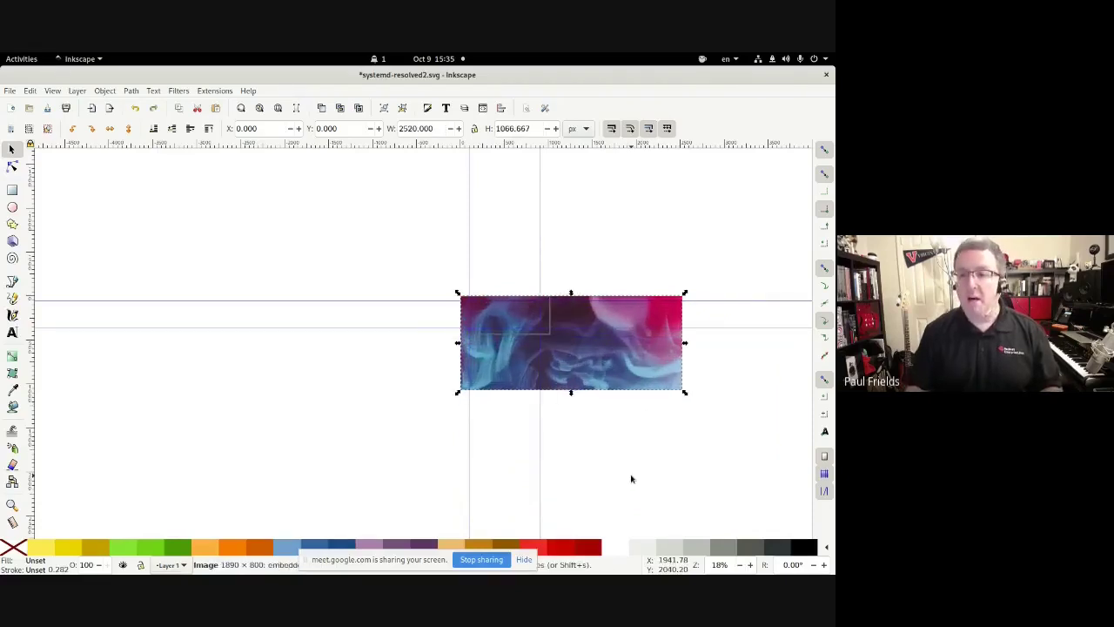
Step: Undo the previous scaling, scale the photo proportionally to 1008 × 426.667 px so it snaps to the page's lower-right corner, and deselect it
{"action": "key", "text": "ctrl+z"}
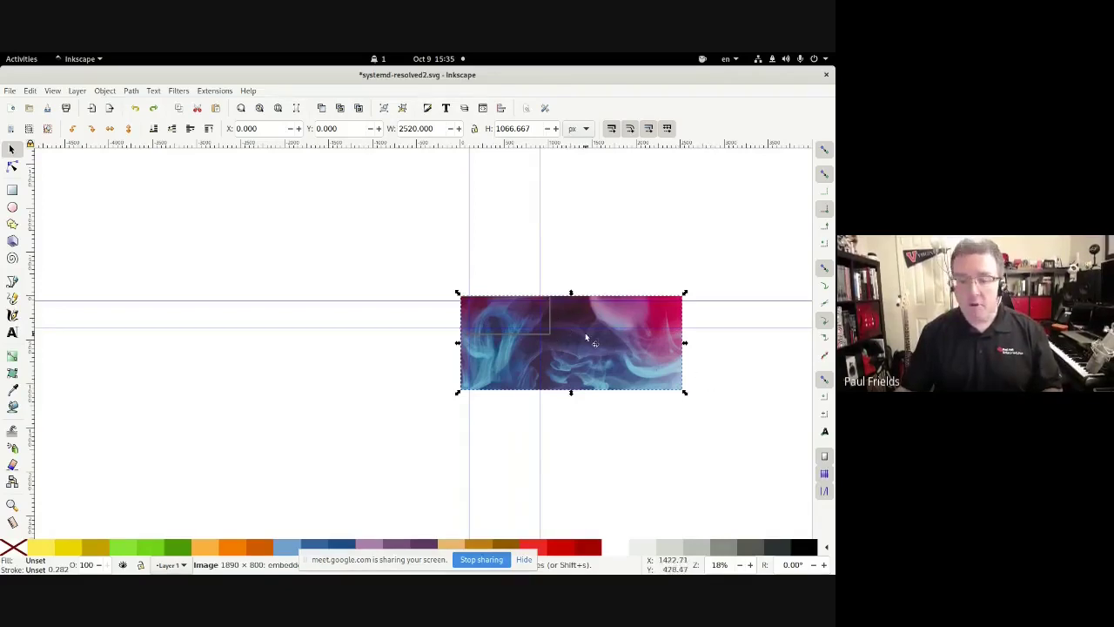
{"action": "left_click_drag", "start_coordinate": [685, 391], "coordinate": [552, 339]}
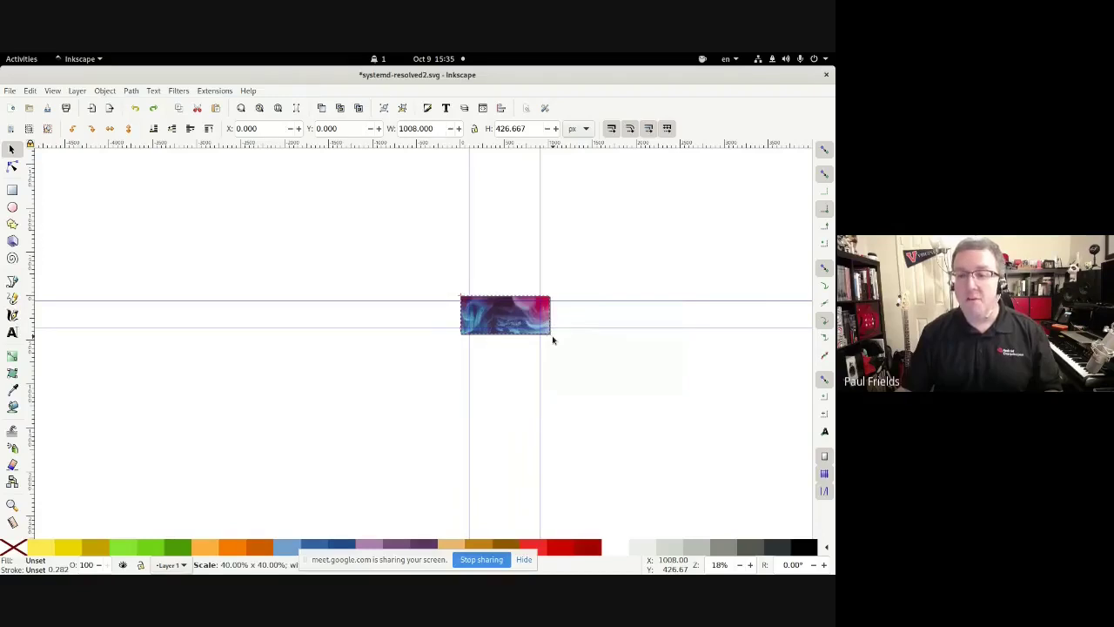
{"action": "left_click_drag", "start_coordinate": [552, 339], "coordinate": [552, 339]}
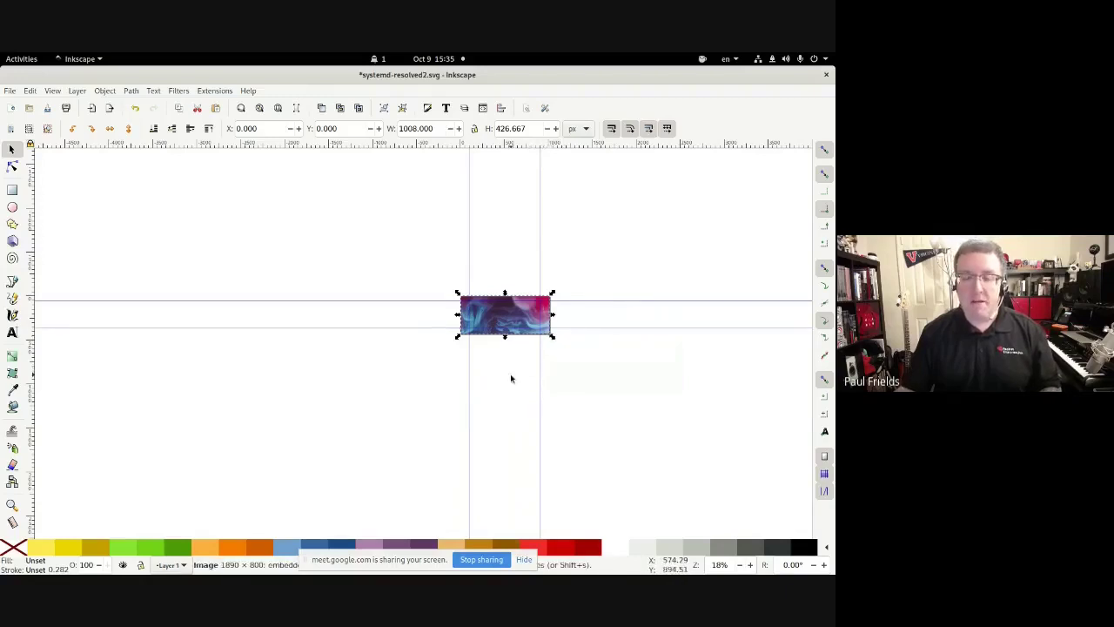
{"action": "left_click", "coordinate": [594, 393]}
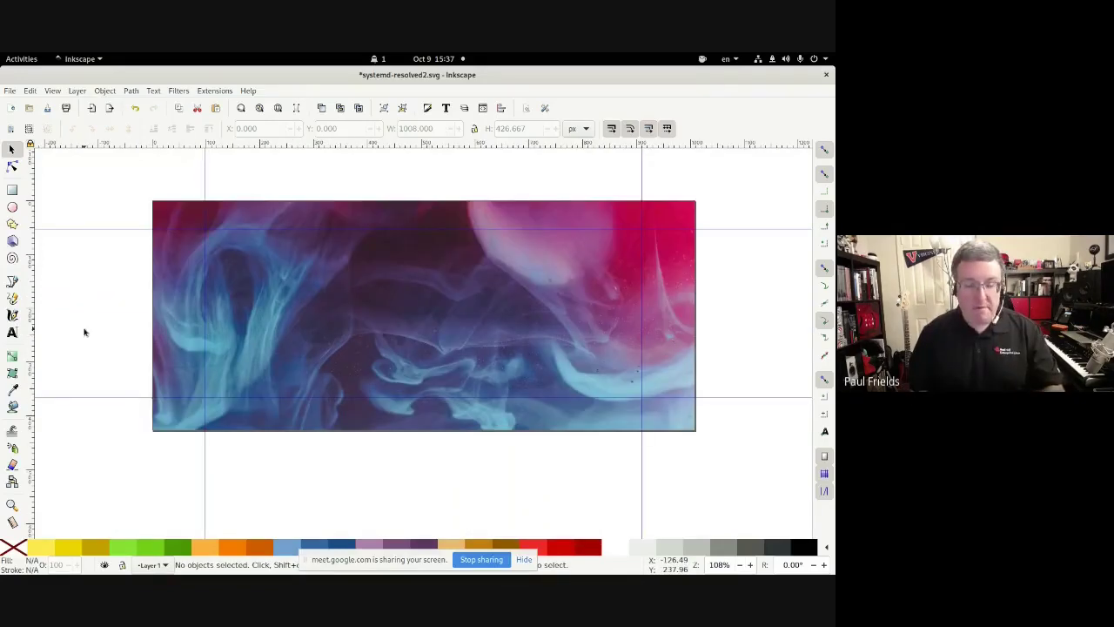
{"action": "key", "text": "plus"}
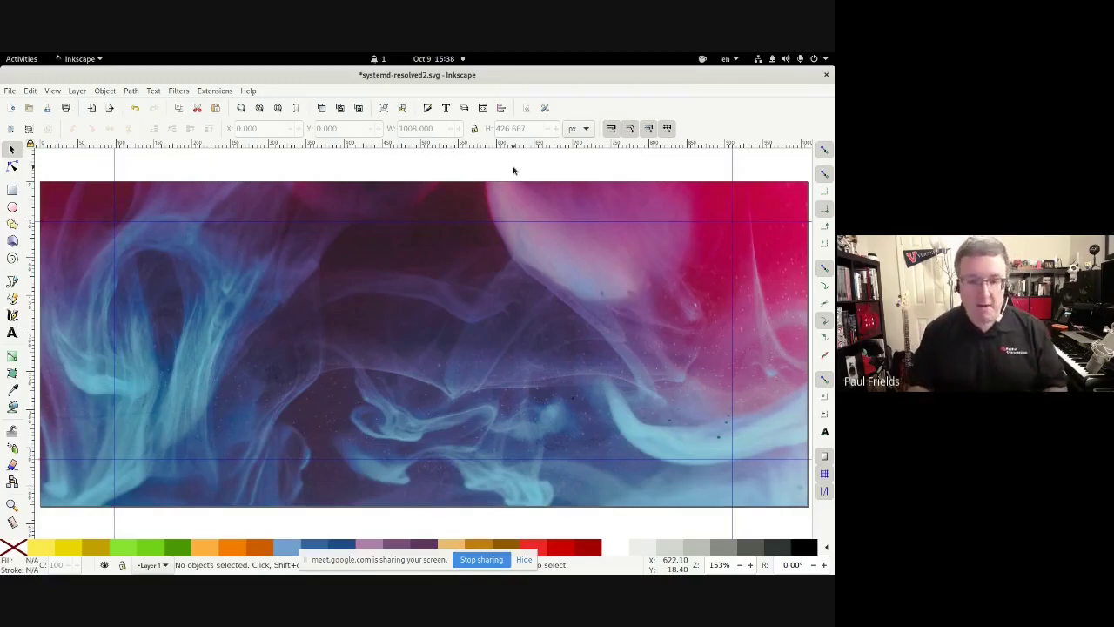
Step: Switch to Chrome and open the Fedora Magazine WordPress dashboard at fedoramagazine.org/wp-admin in a new tab
{"action": "key", "text": "alt+Tab"}
{"action": "key", "text": "alt+Tab"}
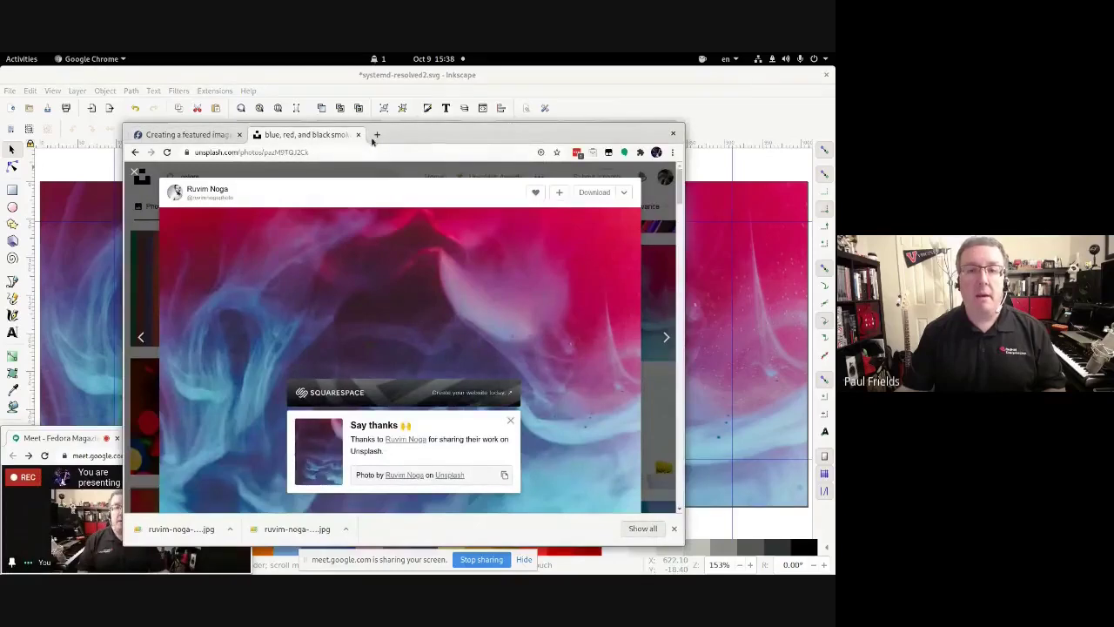
{"action": "left_click", "coordinate": [375, 136]}
{"action": "type", "text": "fedora"}
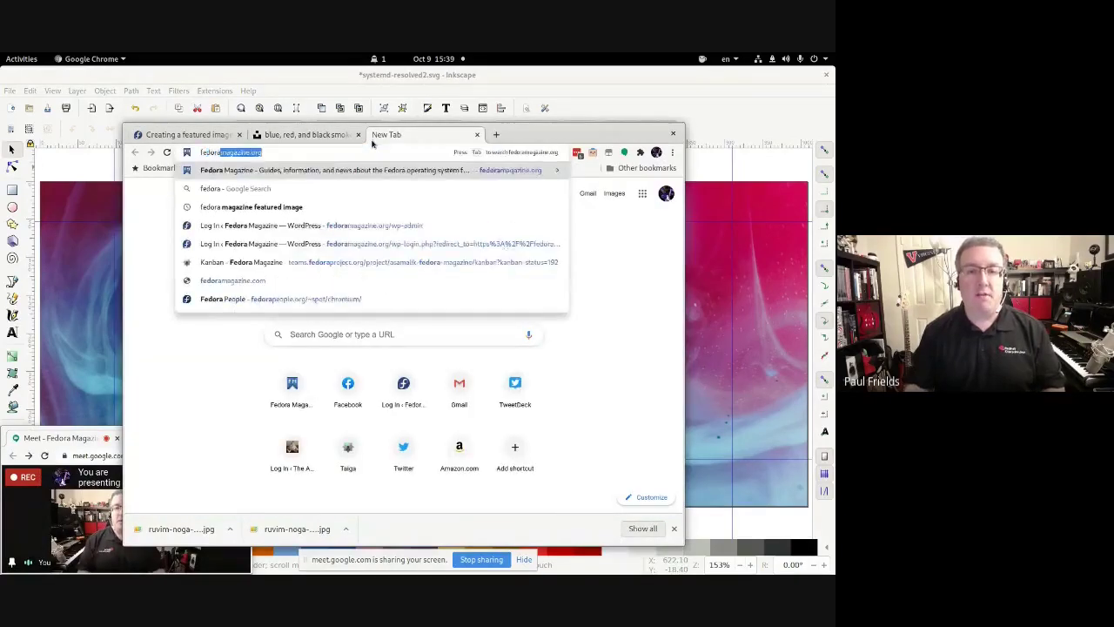
{"action": "key", "text": "Down"}
{"action": "key", "text": "Down"}
{"action": "key", "text": "Down"}
{"action": "key", "text": "Return"}
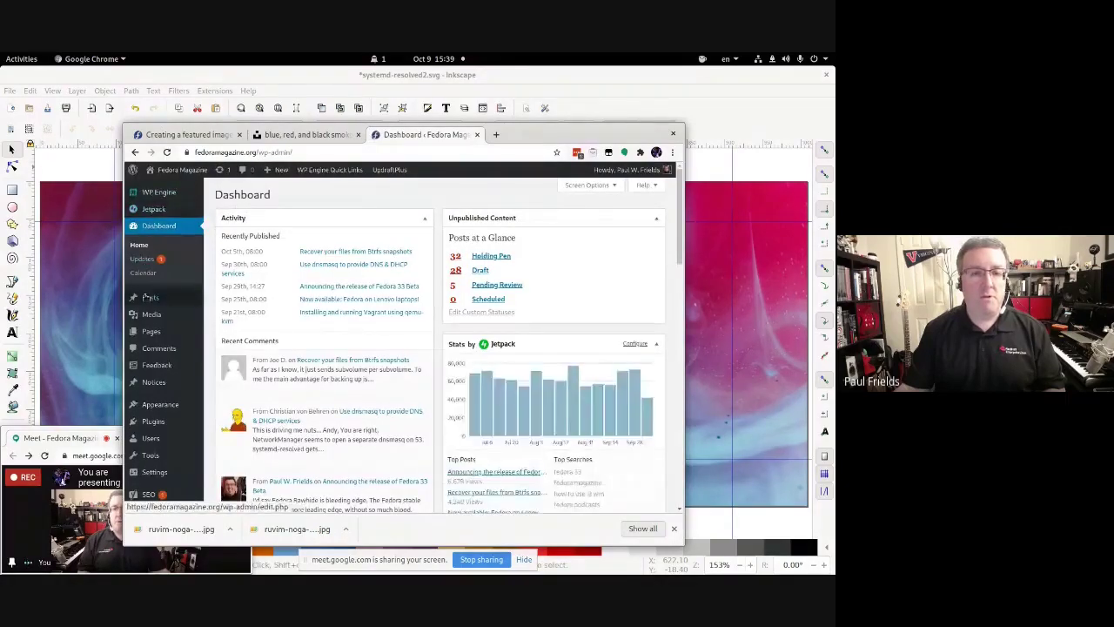
Step: Open the pending post "systemd-resolved: introduction to split DNS" from the posts list and review its title and introduction
{"action": "left_click", "coordinate": [147, 298]}
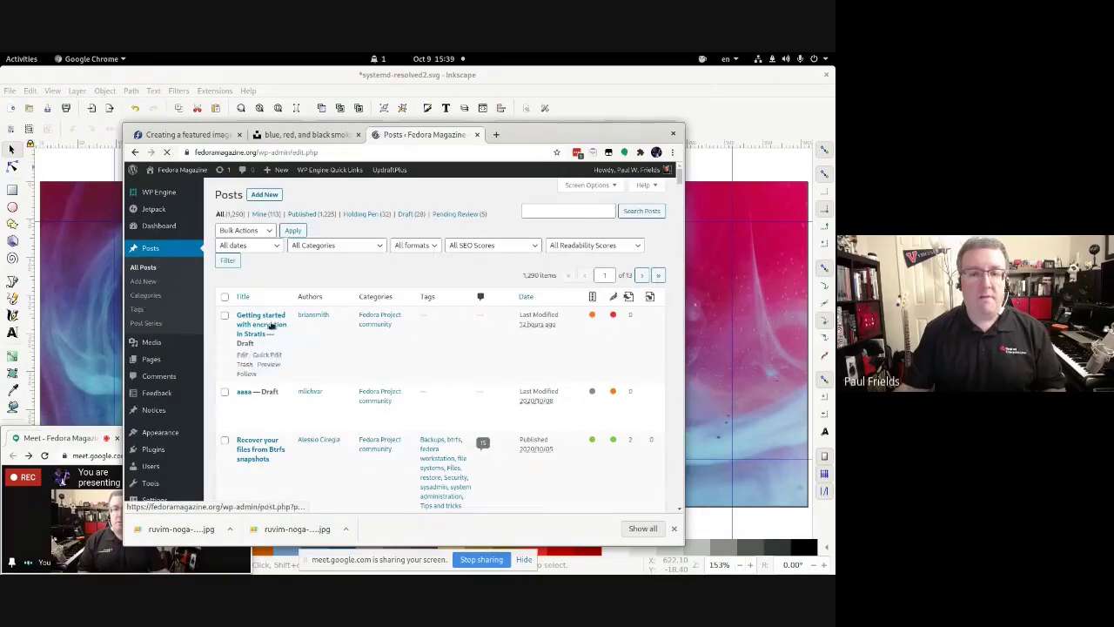
{"action": "scroll", "coordinate": [252, 356], "scroll_direction": "down", "scroll_amount": 3}
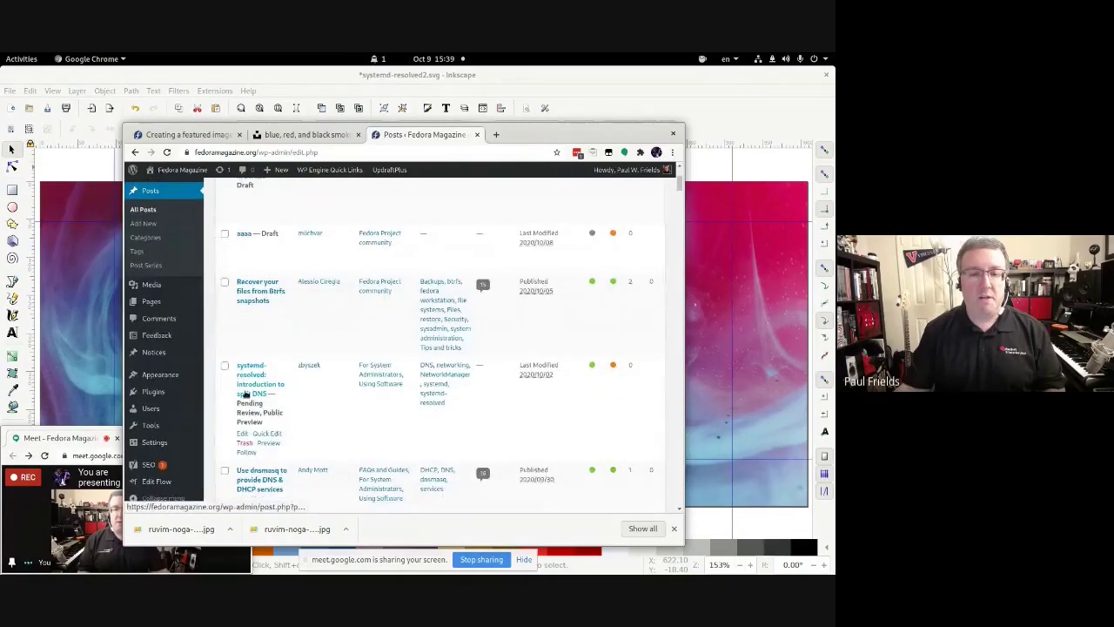
{"action": "left_click", "coordinate": [246, 392]}
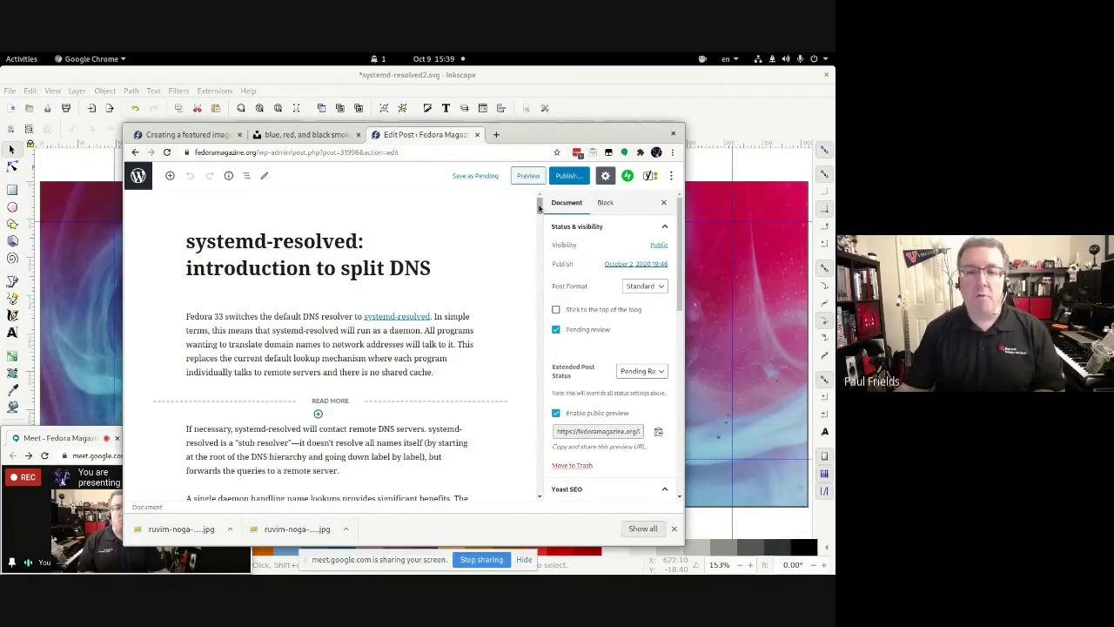
{"action": "left_click_drag", "start_coordinate": [539, 208], "coordinate": [539, 213]}
{"action": "mouse_move", "coordinate": [539, 213]}
{"action": "left_mouse_down"}
{"action": "mouse_move", "coordinate": [538, 315]}
{"action": "mouse_move", "coordinate": [539, 195]}
{"action": "left_mouse_up"}
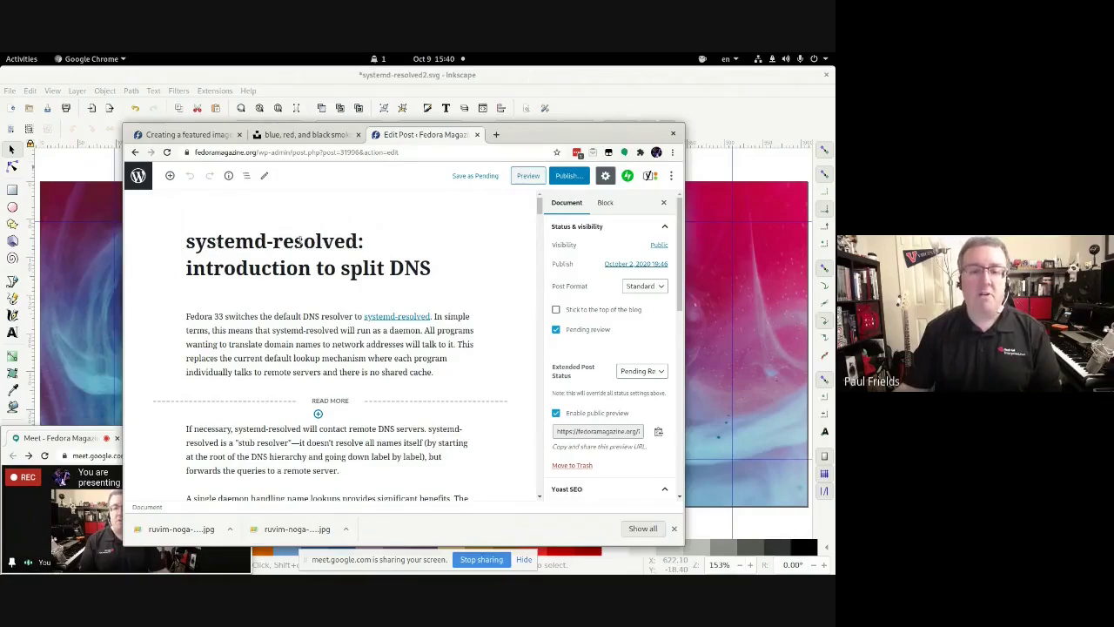
Step: Switch back to Inkscape, open the Text and Font dialog, fit the page in view, and browse the available font families
{"action": "left_click", "coordinate": [446, 77]}
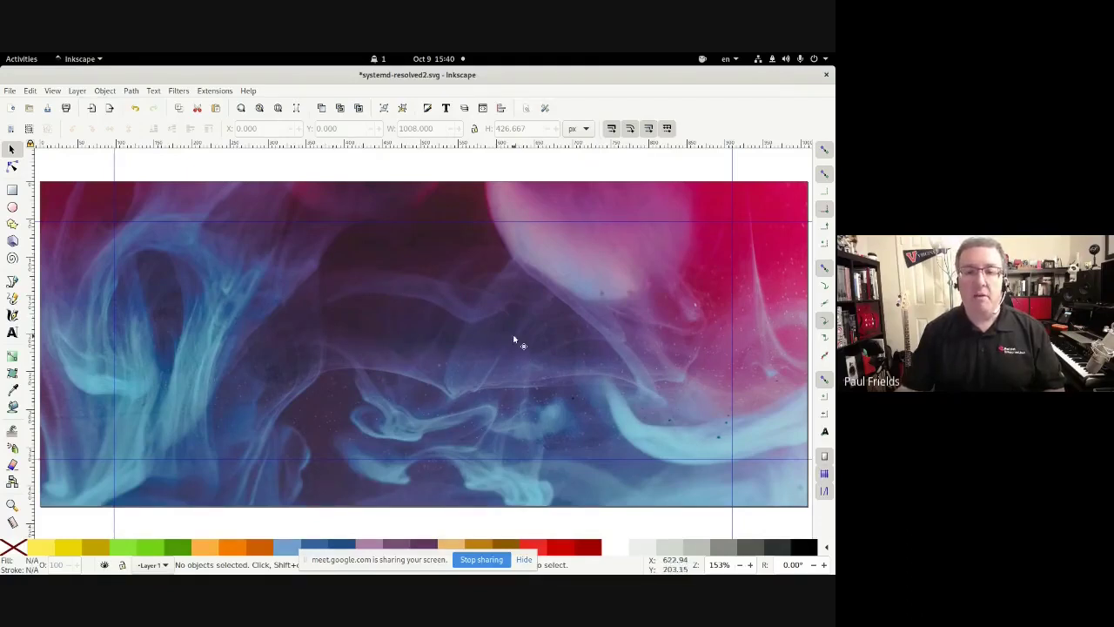
{"action": "left_click", "coordinate": [446, 108]}
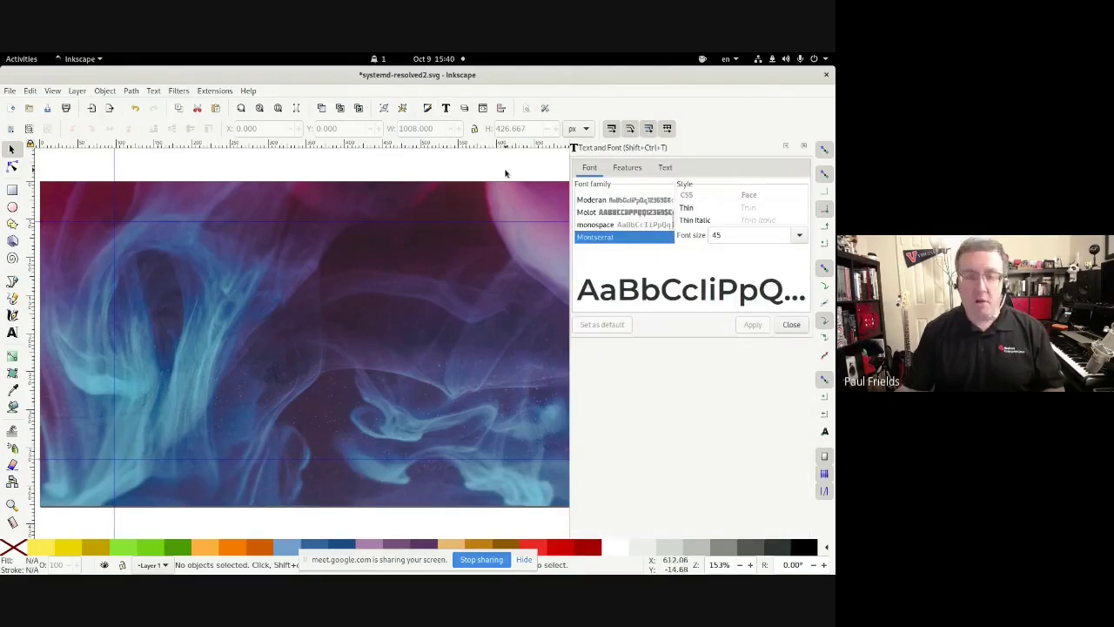
{"action": "key", "text": "5"}
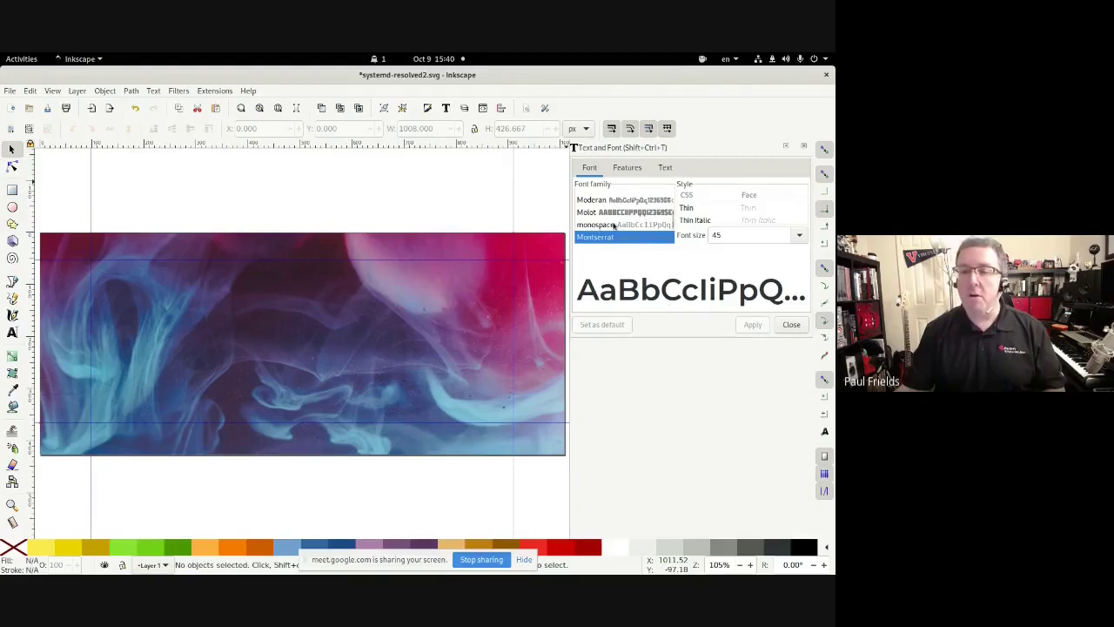
{"action": "scroll", "coordinate": [616, 225], "scroll_direction": "down", "scroll_amount": 5}
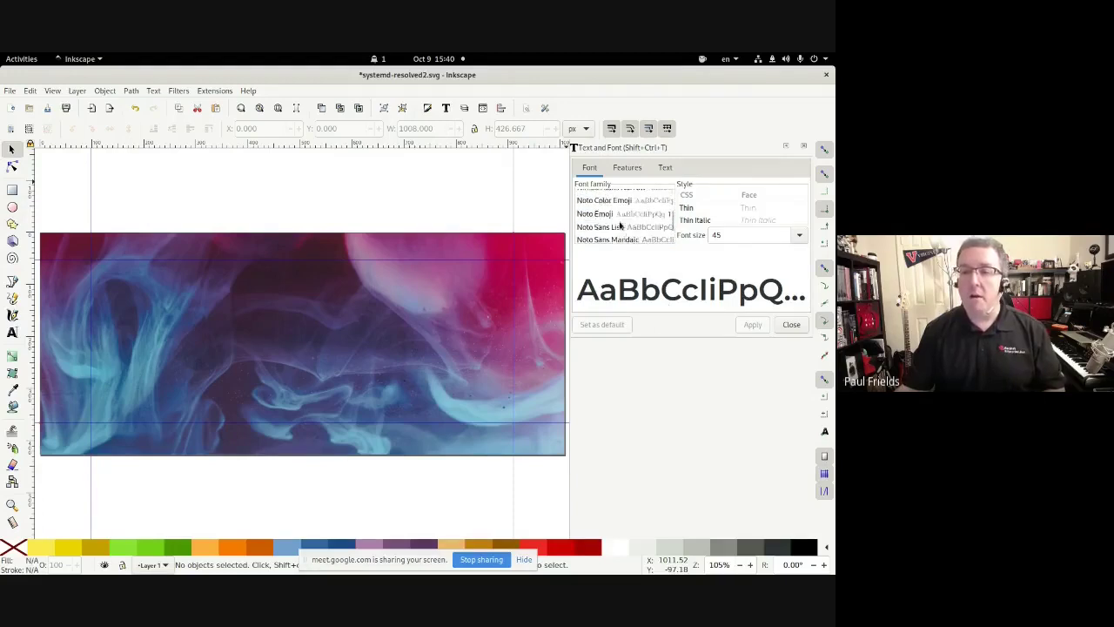
{"action": "scroll", "coordinate": [673, 216], "scroll_direction": "up", "scroll_amount": 10}
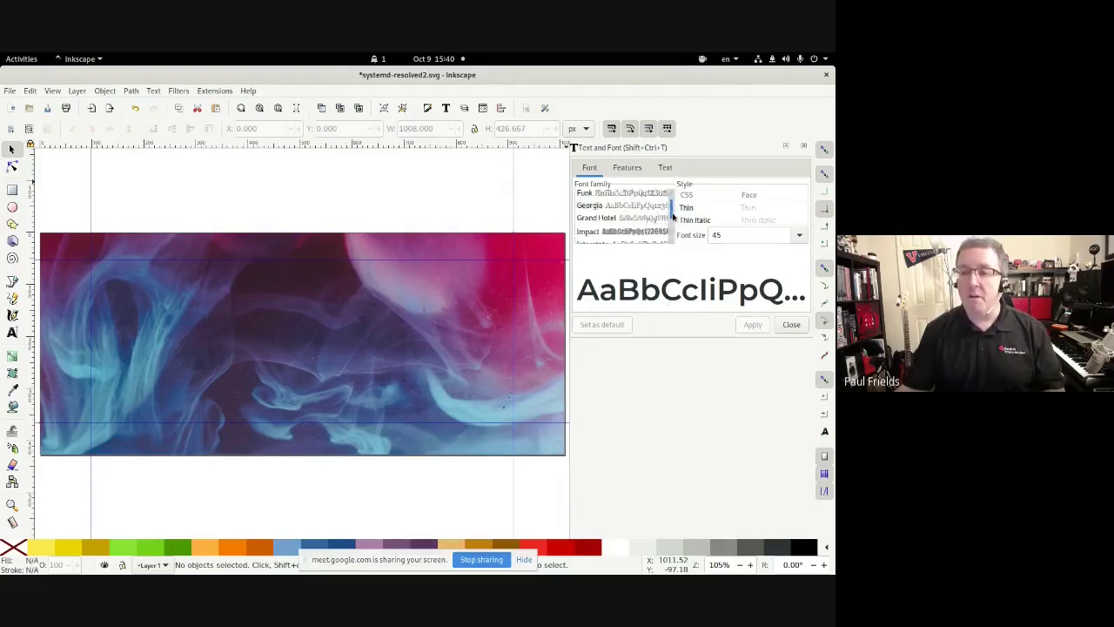
{"action": "scroll", "coordinate": [673, 216], "scroll_direction": "up", "scroll_amount": 10}
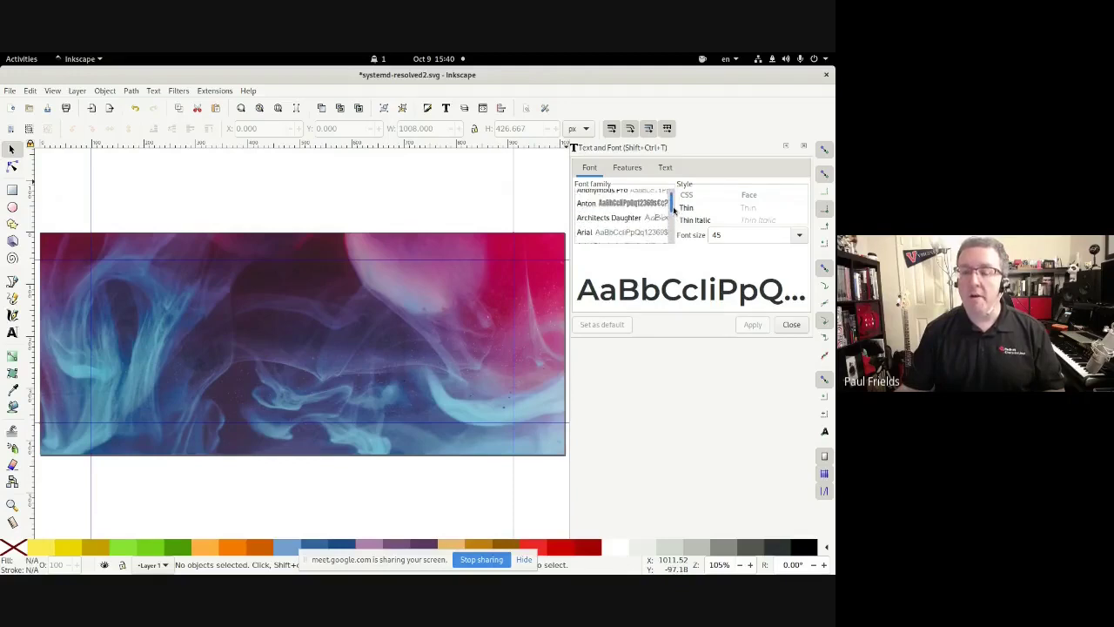
{"action": "scroll", "coordinate": [672, 209], "scroll_direction": "up", "scroll_amount": 3}
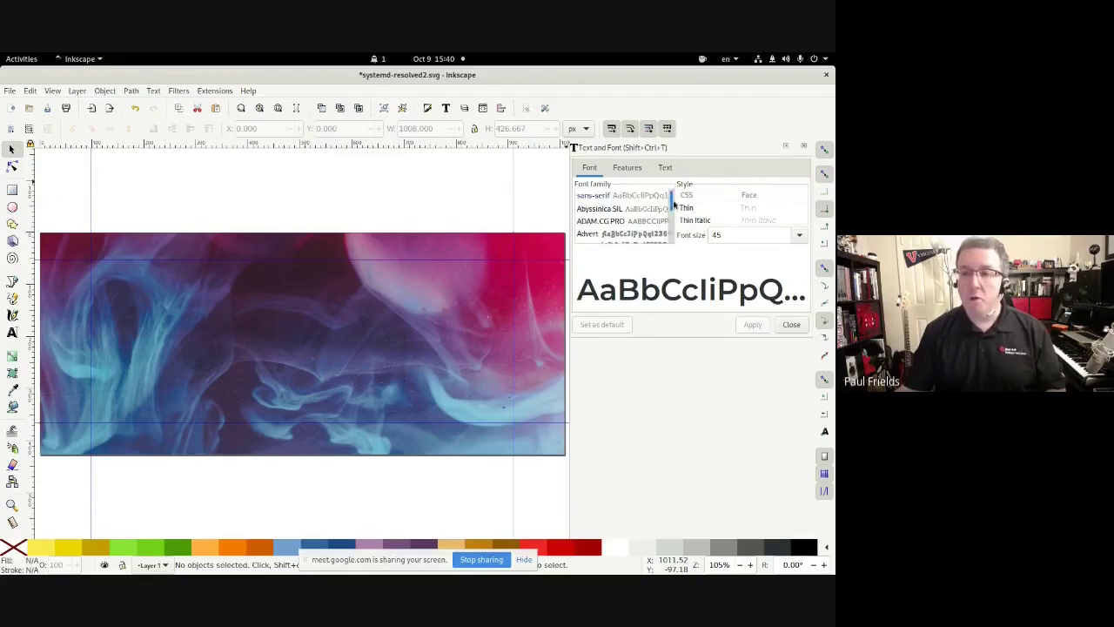
{"action": "scroll", "coordinate": [671, 201], "scroll_direction": "down", "scroll_amount": 2}
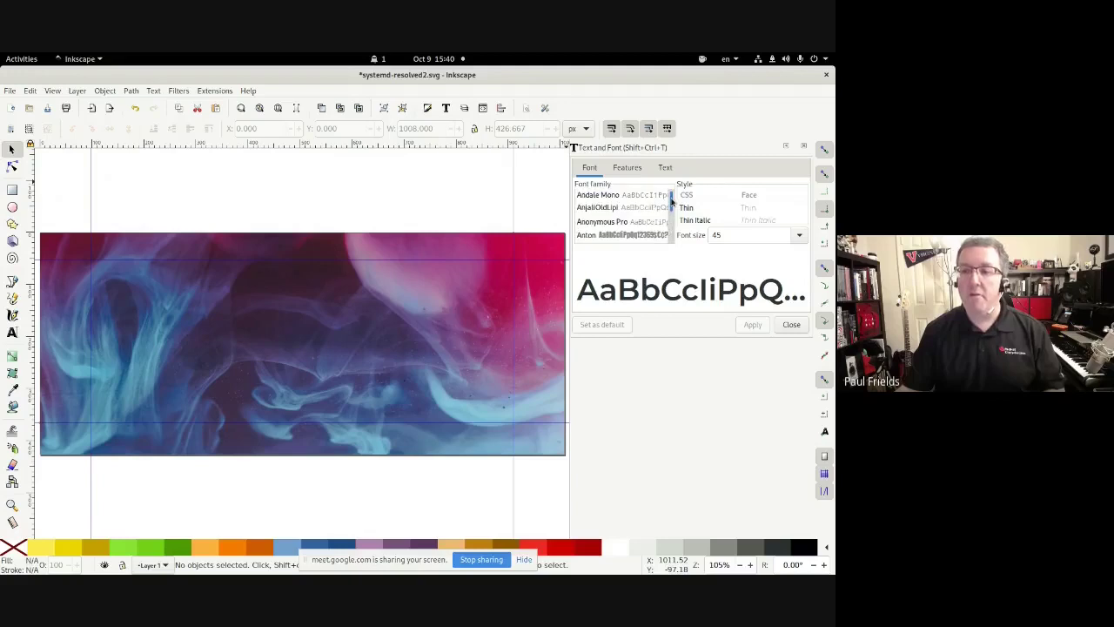
{"action": "left_click_drag", "start_coordinate": [671, 203], "coordinate": [671, 221]}
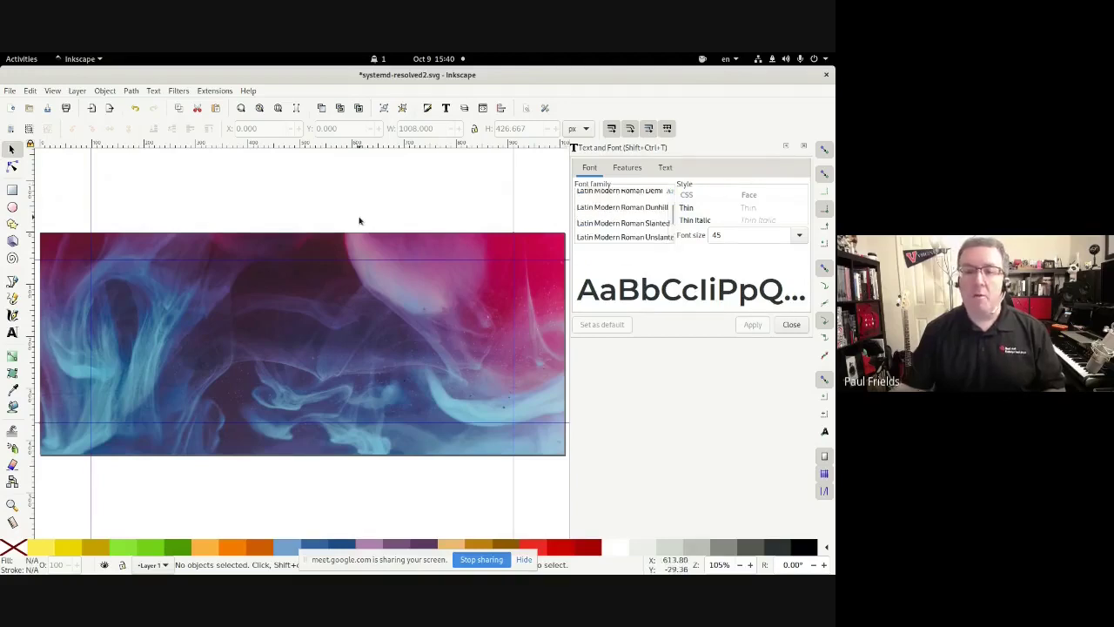
Step: Switch to the "Creating a Featured Image" documentation in Chrome and examine the recommended fonts in its Fonts section
{"action": "key", "text": "alt+Tab"}
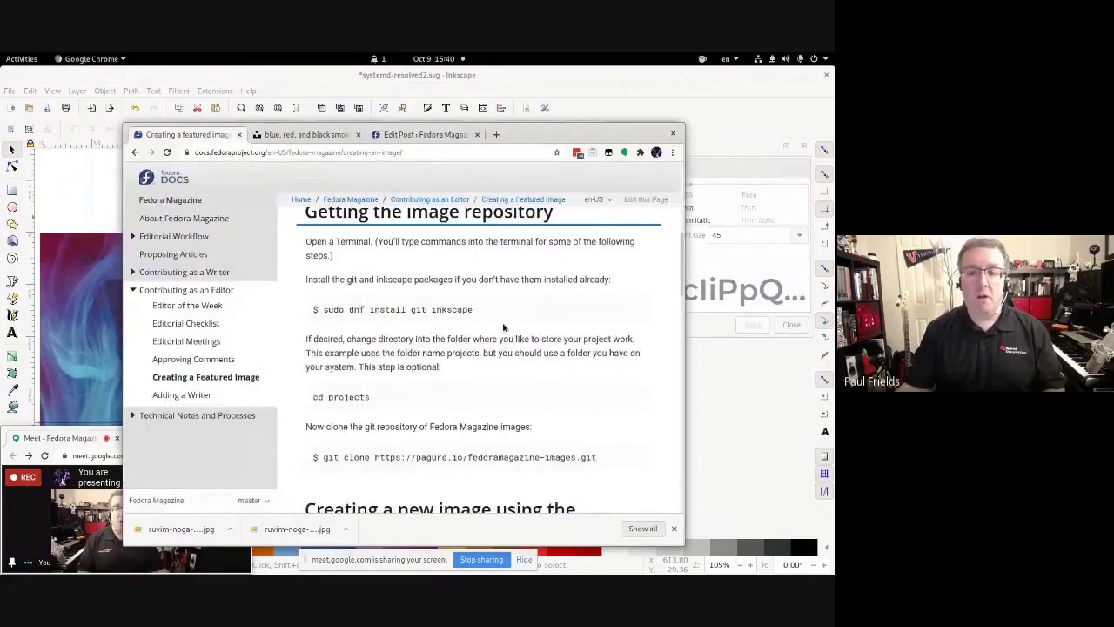
{"action": "scroll", "coordinate": [501, 335], "scroll_direction": "down", "scroll_amount": 4}
{"action": "scroll", "coordinate": [500, 330], "scroll_direction": "down", "scroll_amount": 10}
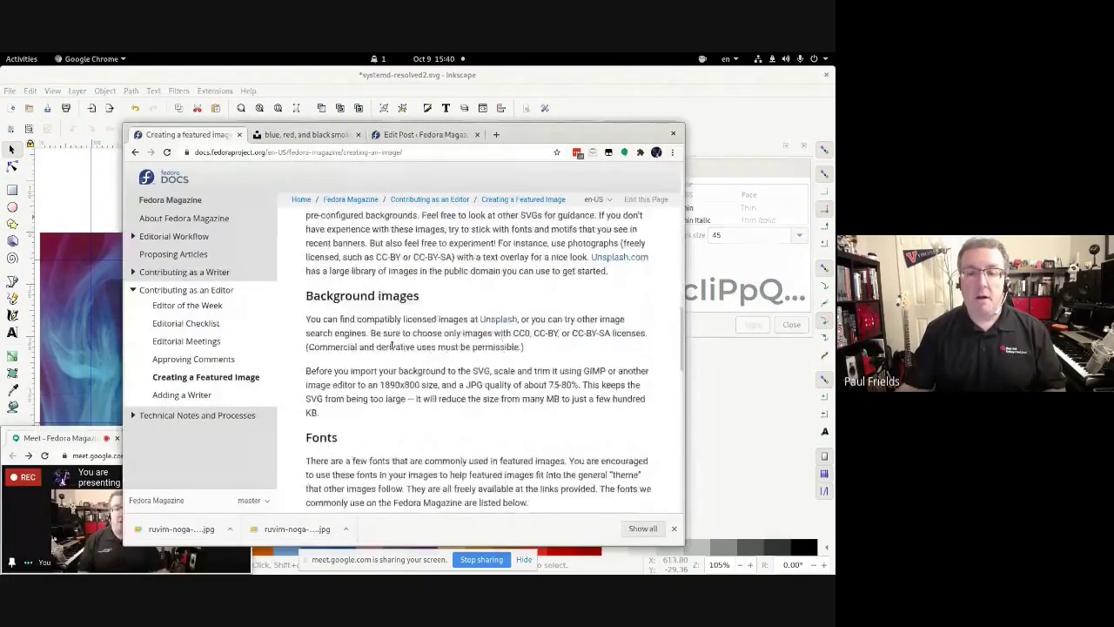
{"action": "scroll", "coordinate": [507, 318], "scroll_direction": "down", "scroll_amount": 2}
{"action": "scroll", "coordinate": [435, 305], "scroll_direction": "up", "scroll_amount": 3}
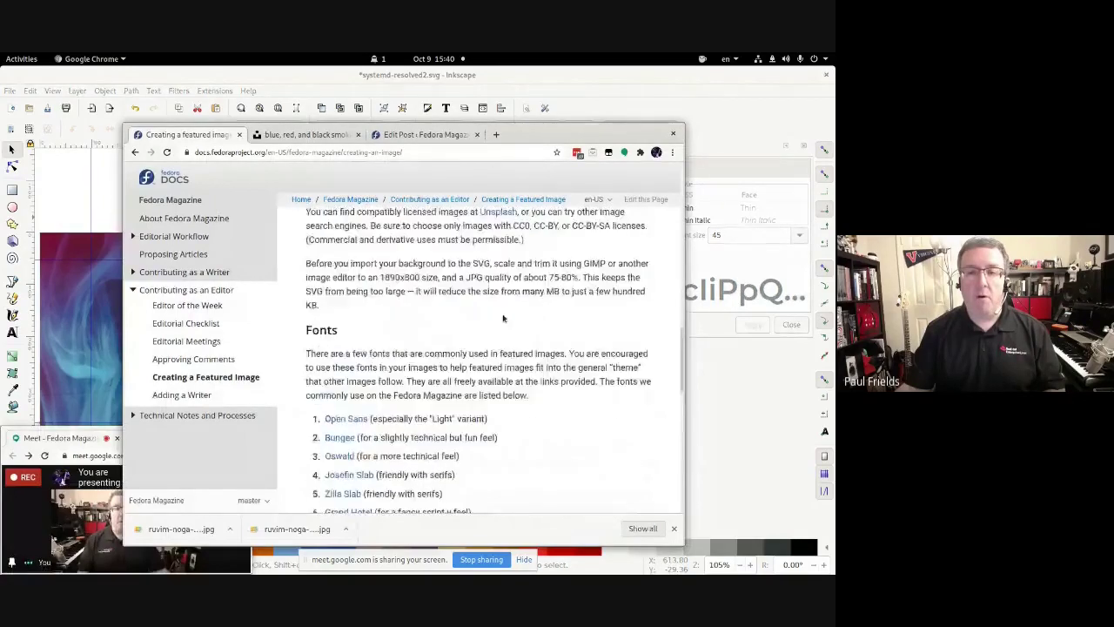
{"action": "scroll", "coordinate": [368, 287], "scroll_direction": "down", "scroll_amount": 3}
{"action": "scroll", "coordinate": [356, 296], "scroll_direction": "up", "scroll_amount": 1}
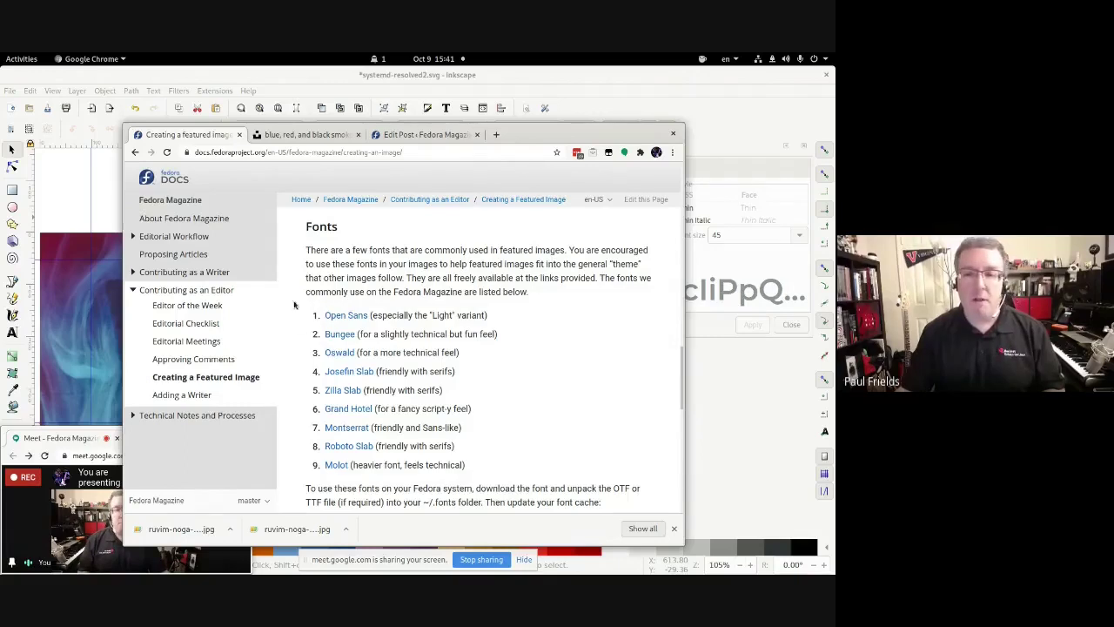
{"action": "scroll", "coordinate": [305, 308], "scroll_direction": "down", "scroll_amount": 1}
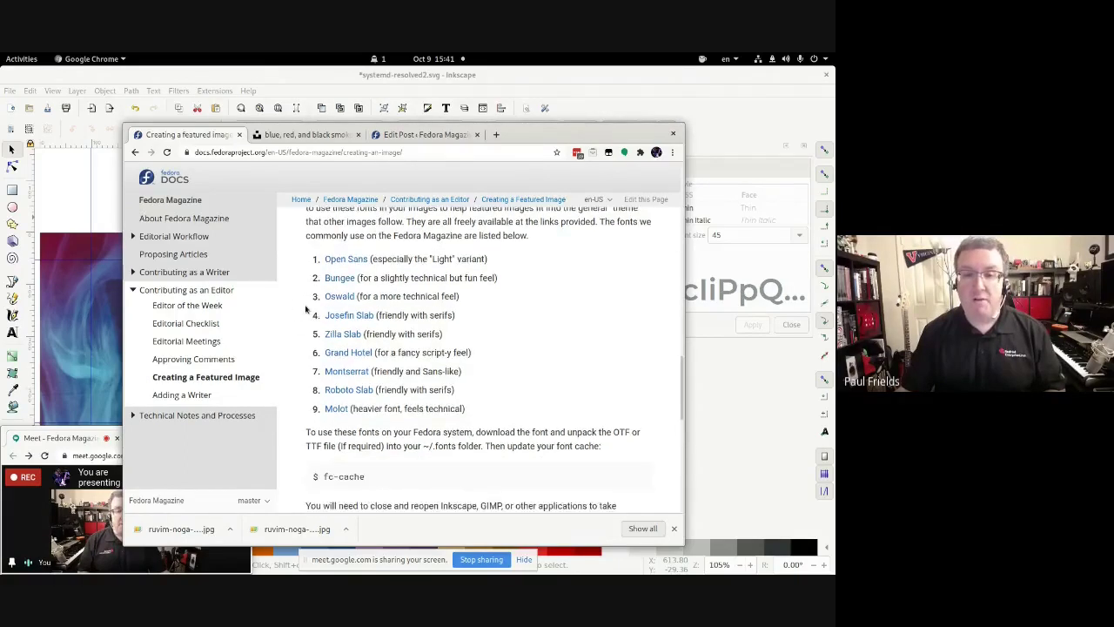
{"action": "scroll", "coordinate": [306, 308], "scroll_direction": "up", "scroll_amount": 2}
{"action": "scroll", "coordinate": [305, 308], "scroll_direction": "down", "scroll_amount": 1}
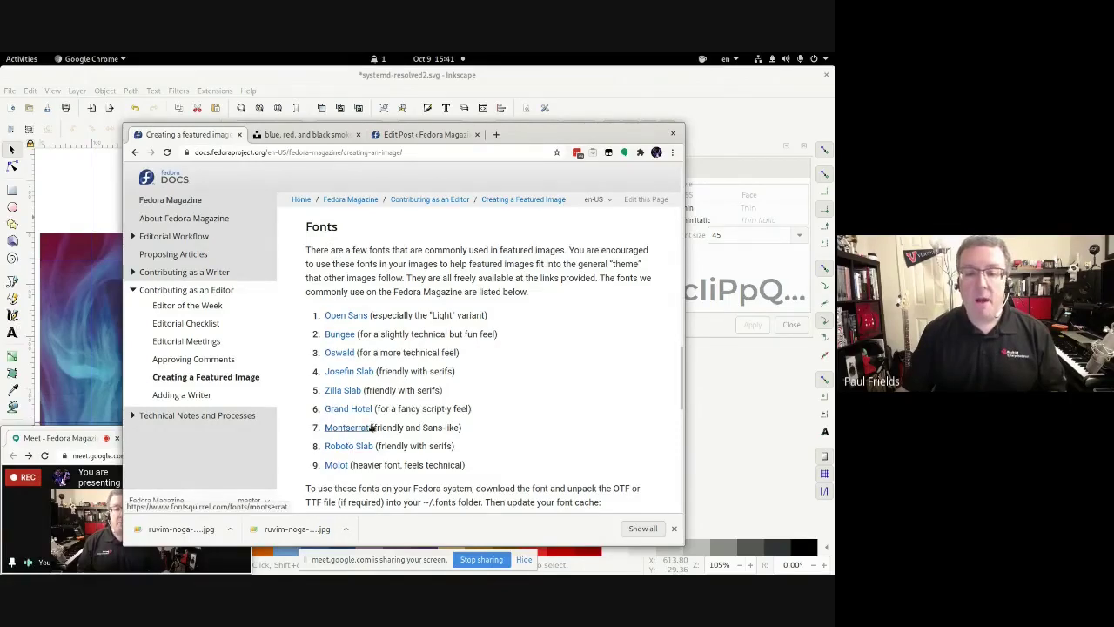
Step: Return to Inkscape and choose the Normal (Regular) style for the Montserrat font family
{"action": "left_click", "coordinate": [660, 80]}
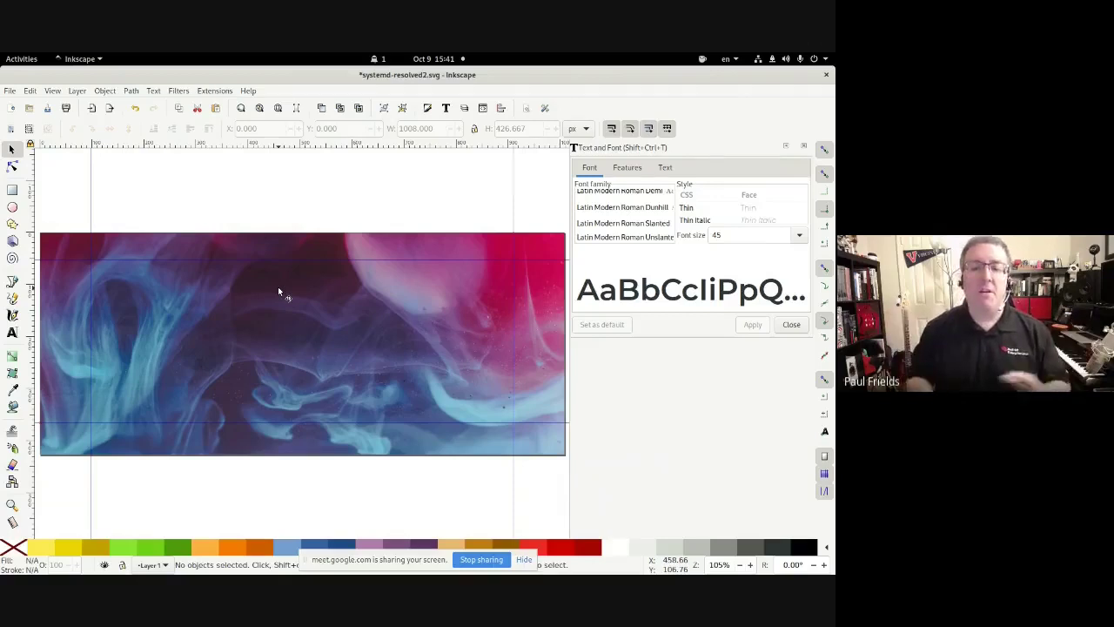
{"action": "scroll", "coordinate": [630, 218], "scroll_direction": "down", "scroll_amount": 1}
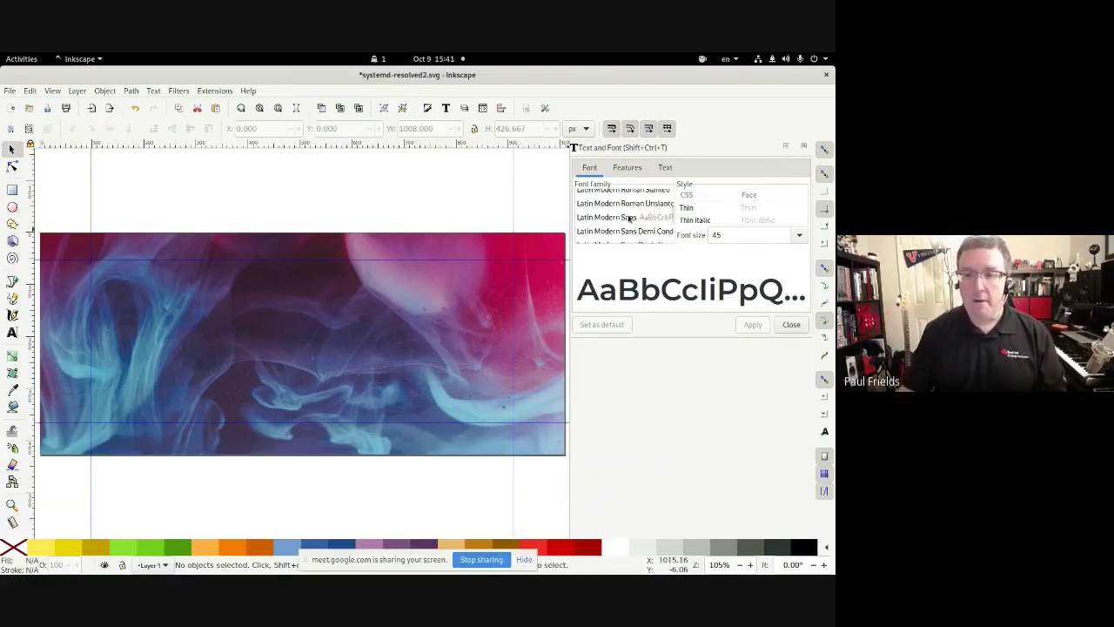
{"action": "scroll", "coordinate": [630, 218], "scroll_direction": "down", "scroll_amount": 10}
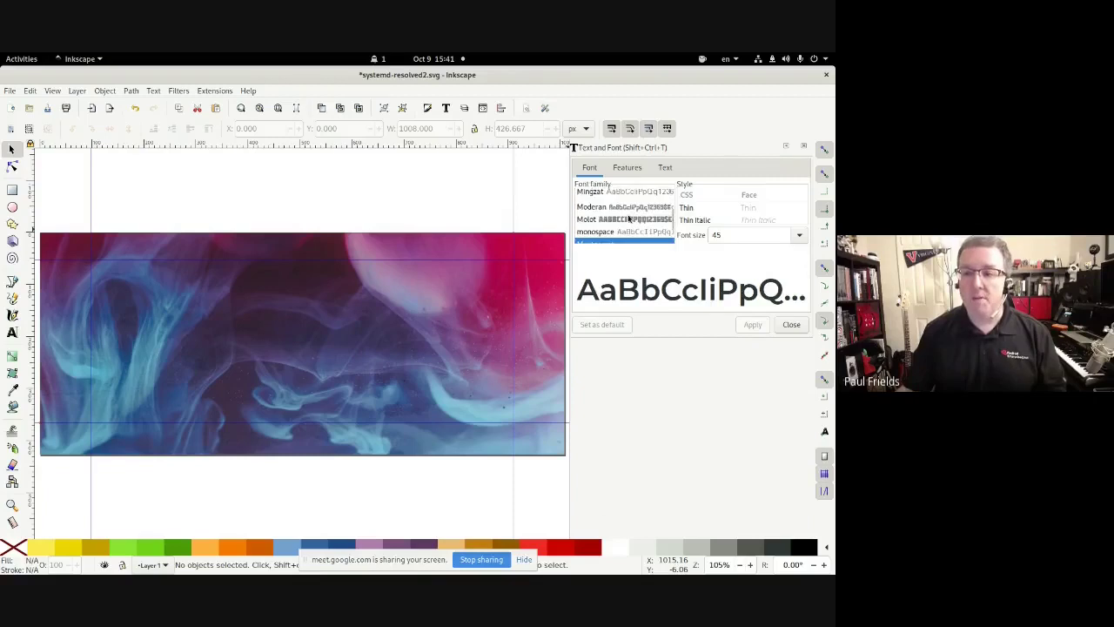
{"action": "scroll", "coordinate": [607, 239], "scroll_direction": "down", "scroll_amount": 1}
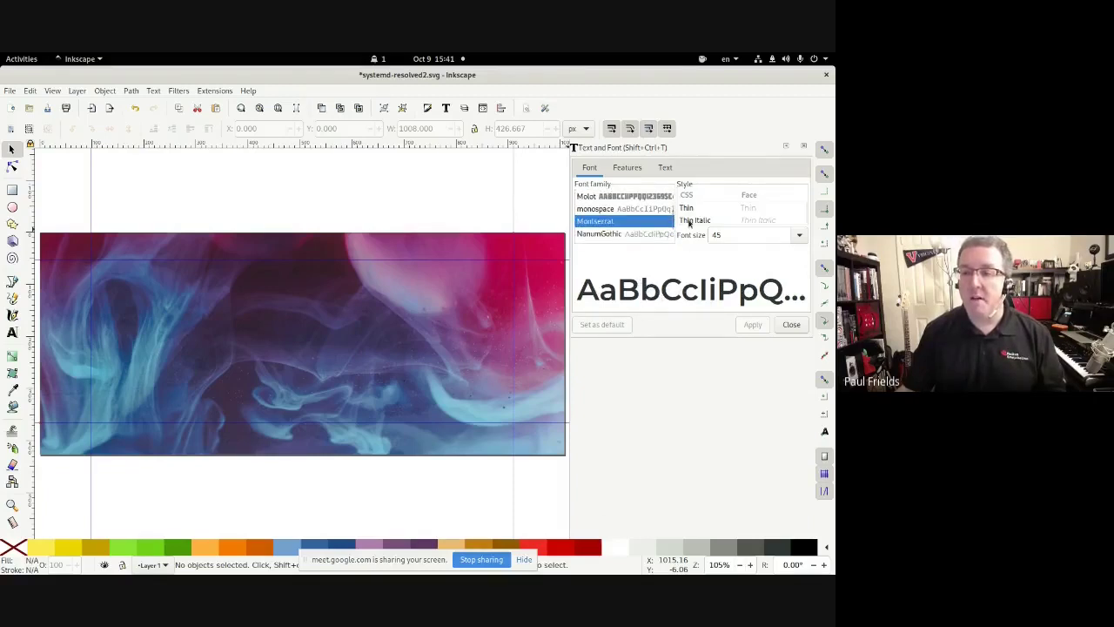
{"action": "scroll", "coordinate": [692, 221], "scroll_direction": "down", "scroll_amount": 2}
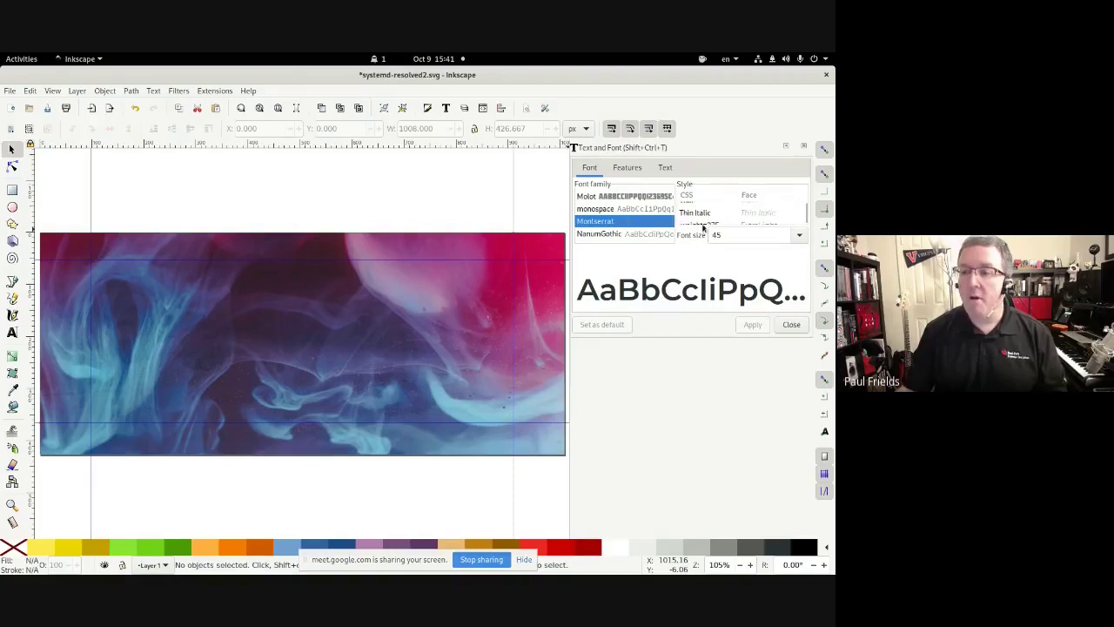
{"action": "scroll", "coordinate": [705, 225], "scroll_direction": "down", "scroll_amount": 4}
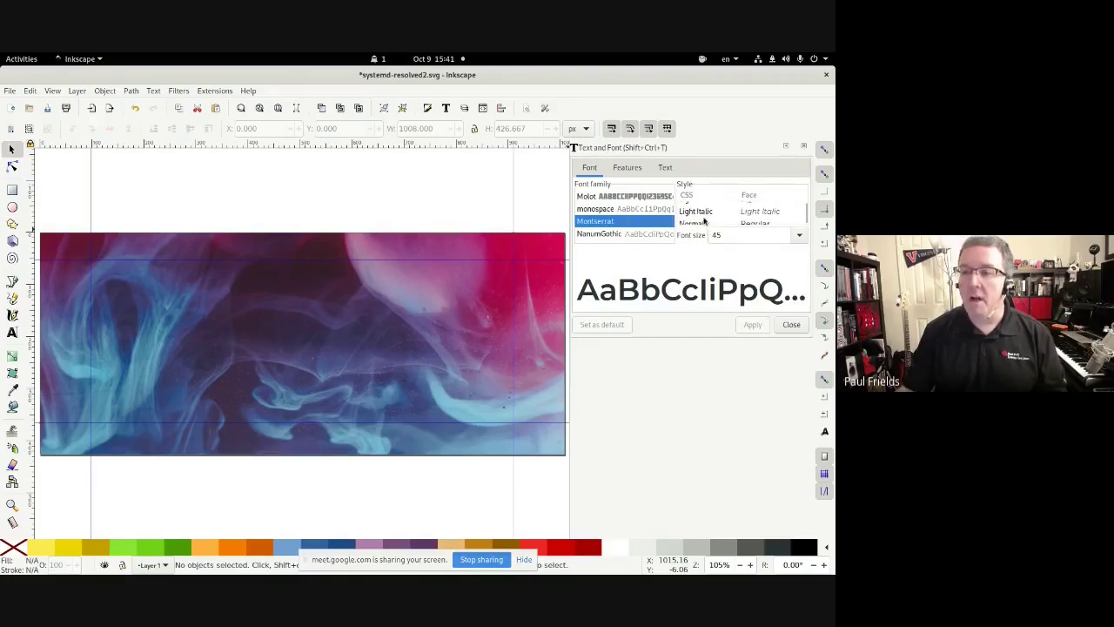
{"action": "left_click", "coordinate": [689, 211]}
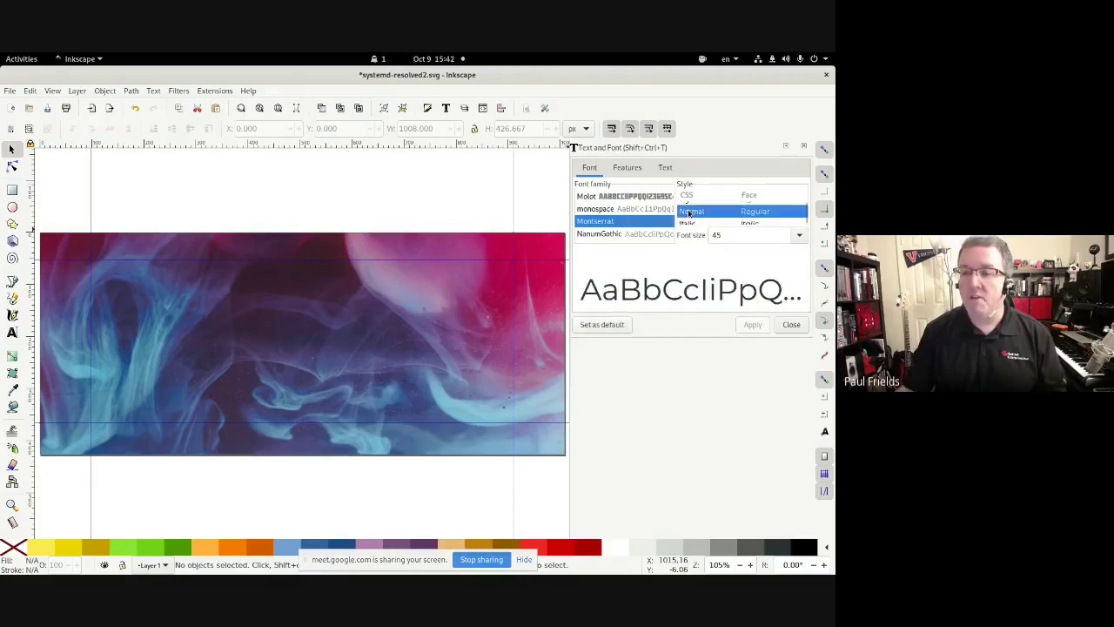